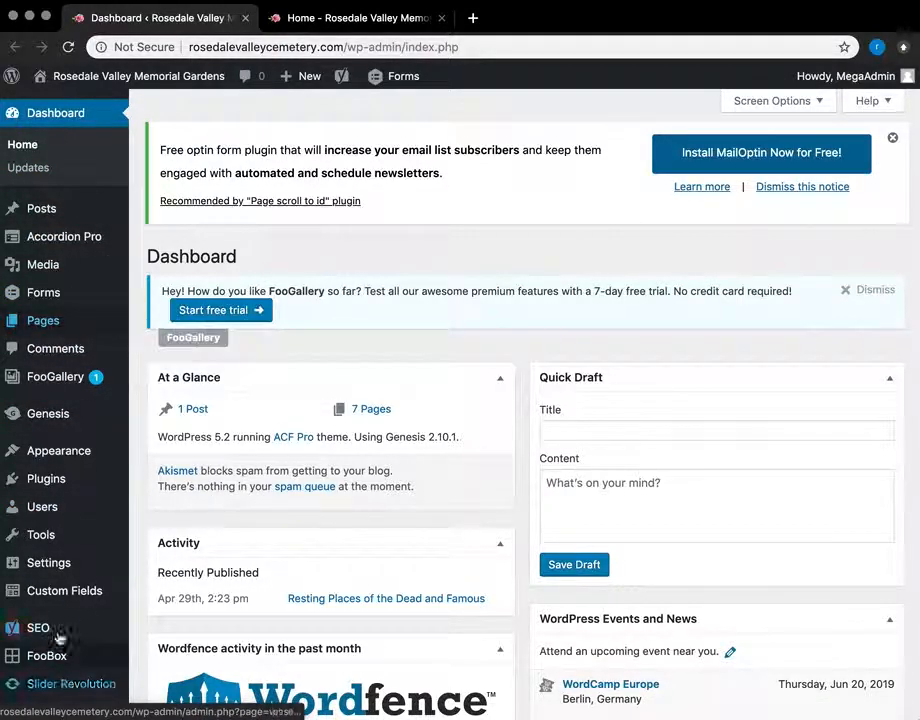
Step: Check the Updates page: WordPress 5.2 is current and all plugins and themes are up to date
scroll(292, 349, up, 2)
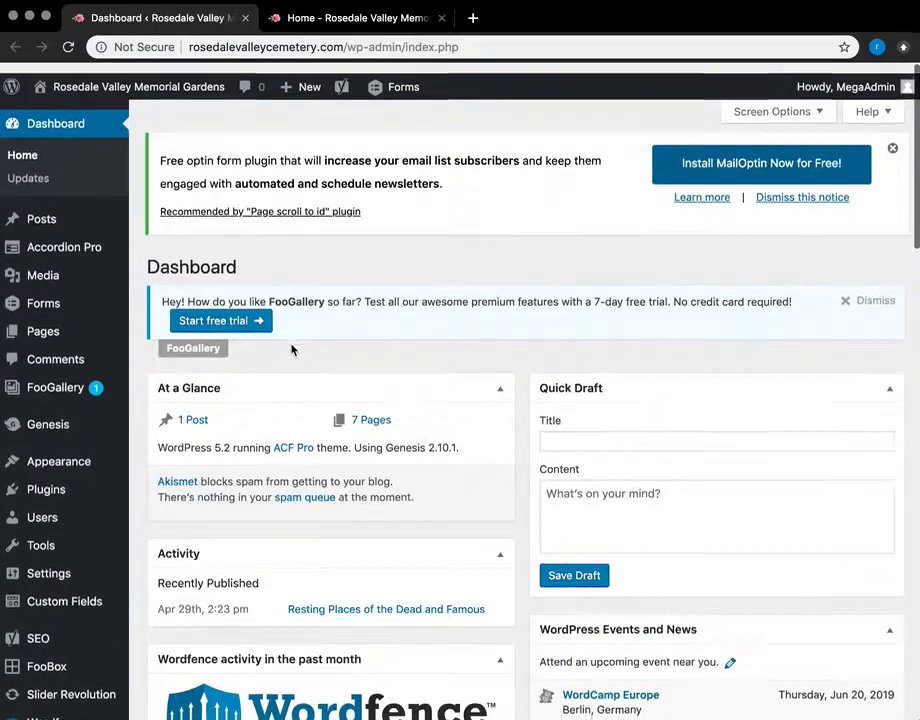
click(25, 168)
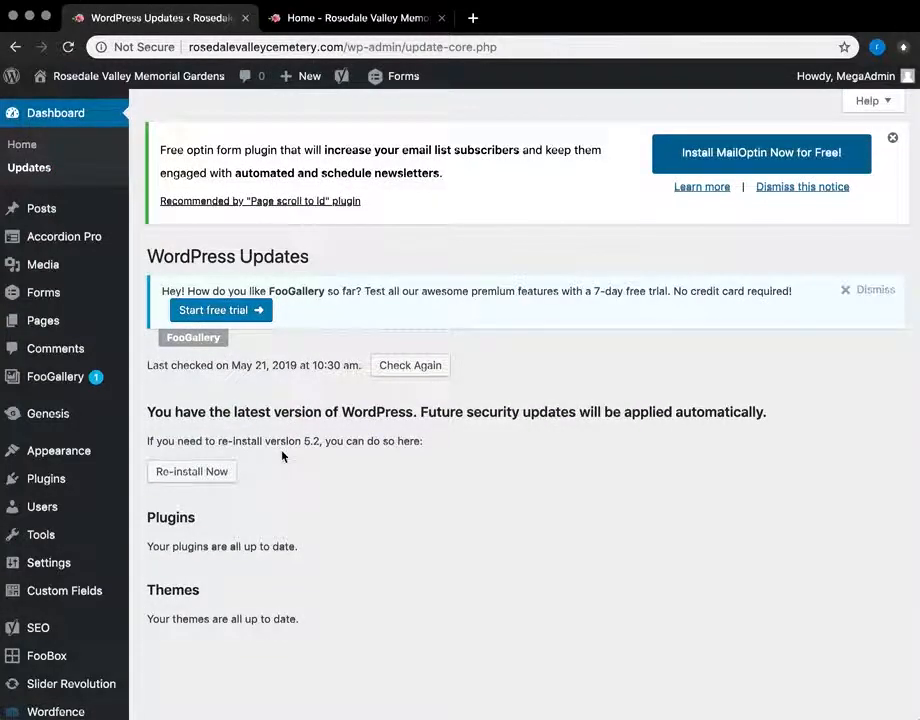
scroll(300, 456, down, 2)
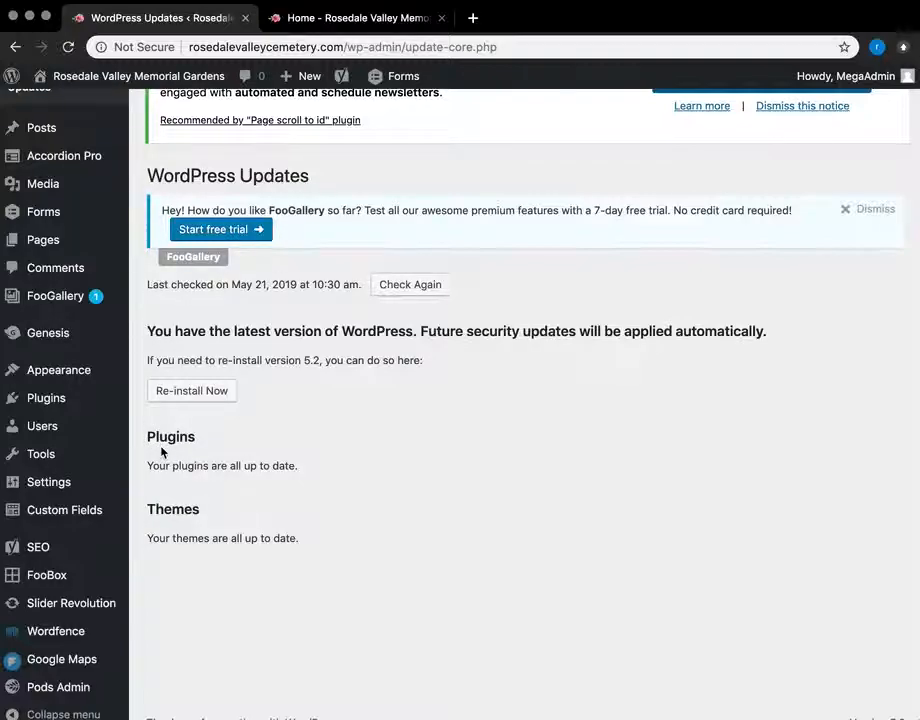
scroll(161, 452, up, 2)
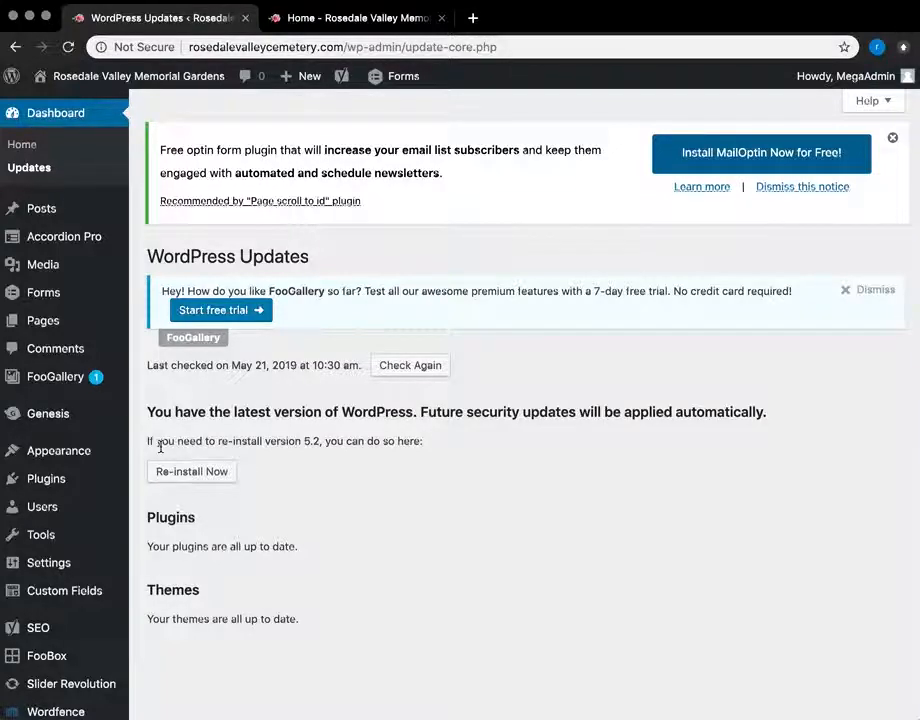
scroll(40, 415, down, 1)
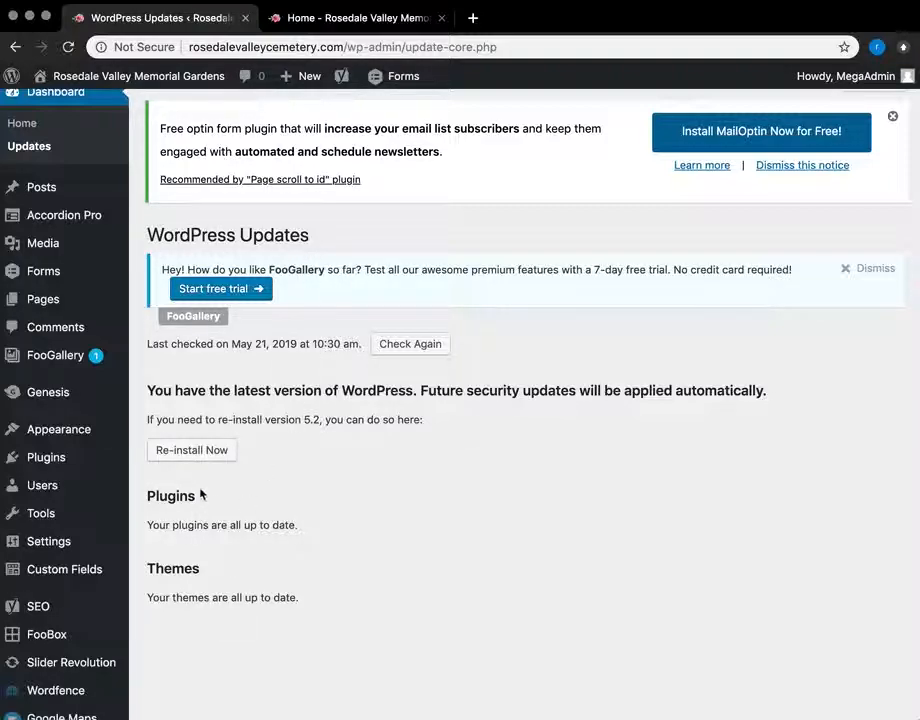
scroll(262, 370, up, 1)
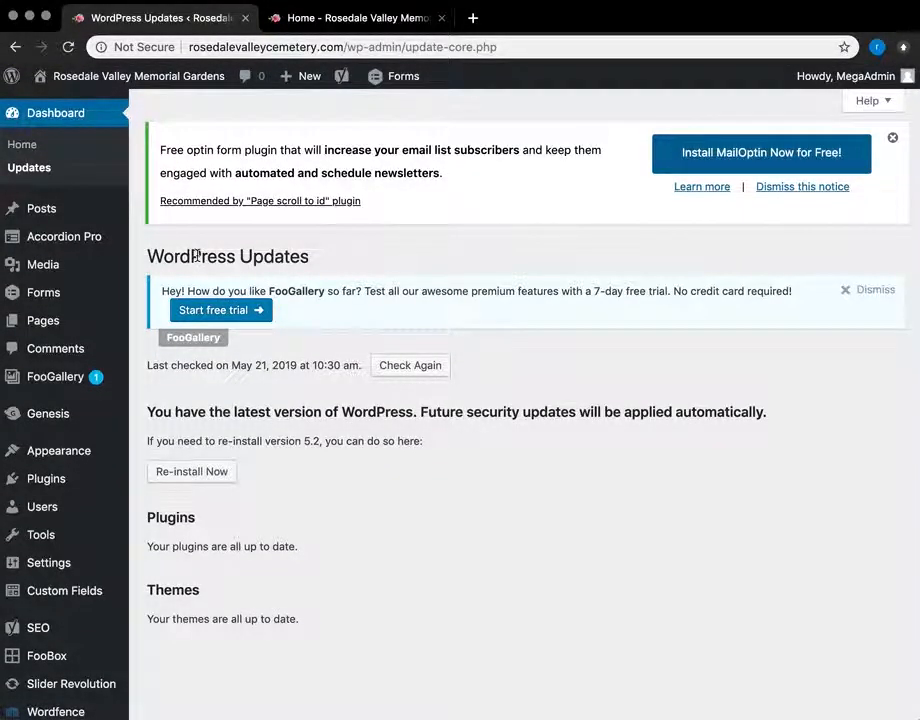
Step: Open the post 'Resting Places of the Dead and Famous' from the Posts list for editing
click(44, 207)
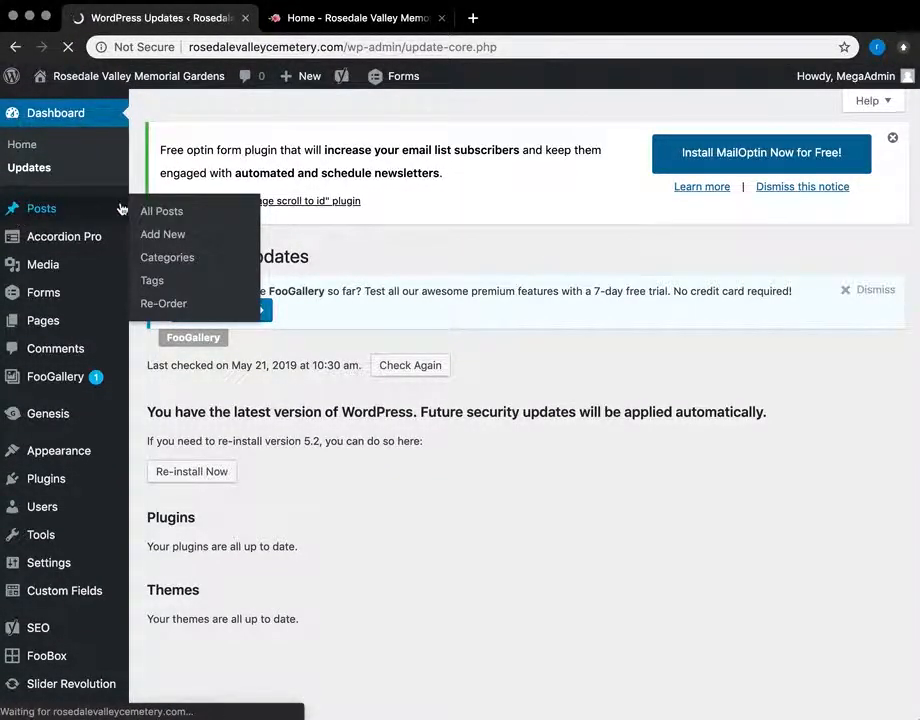
scroll(355, 270, down, 1)
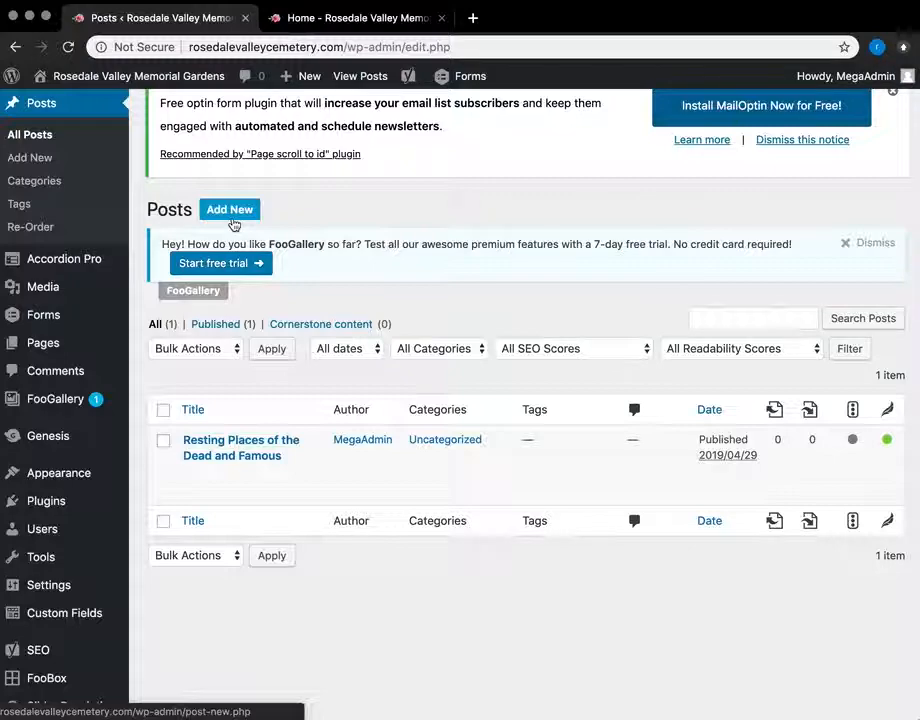
click(253, 443)
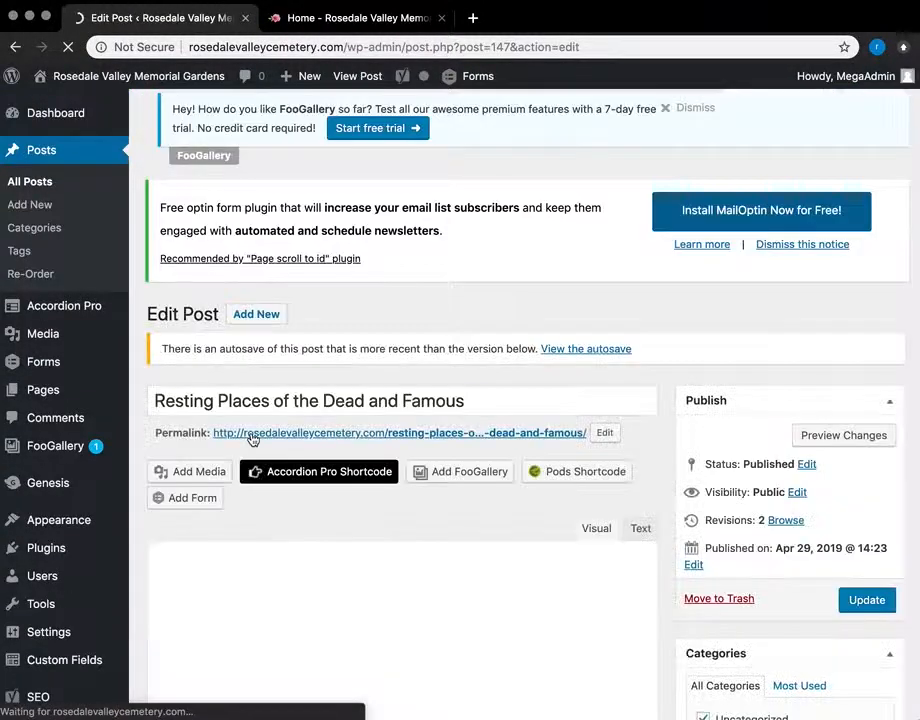
Step: Scroll through the post in the editor, then switch to the live site's home page
scroll(420, 486, down, 1)
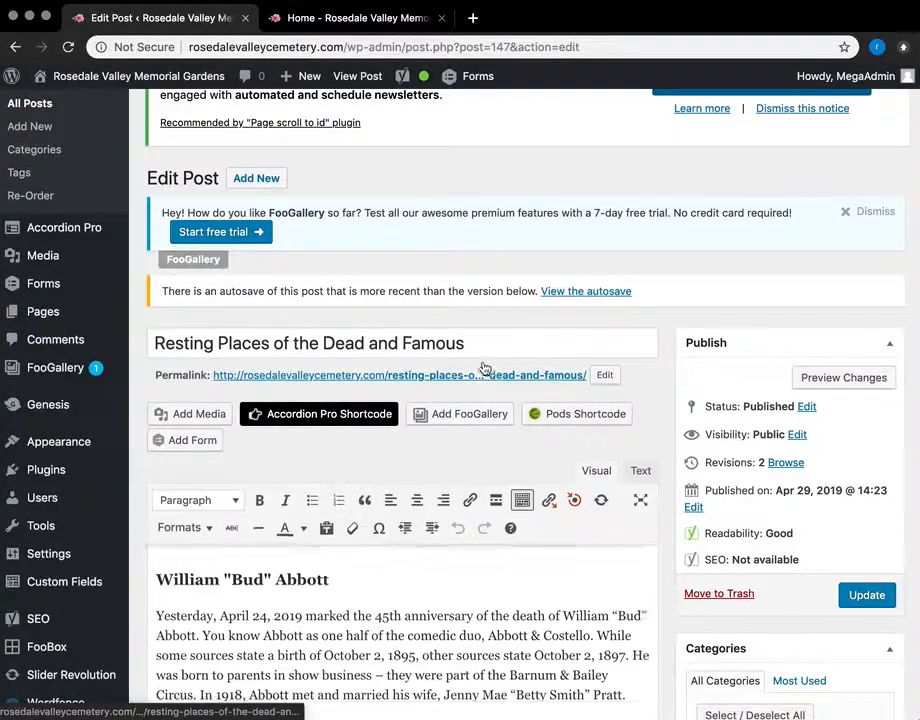
scroll(353, 280, down, 1)
click(402, 20)
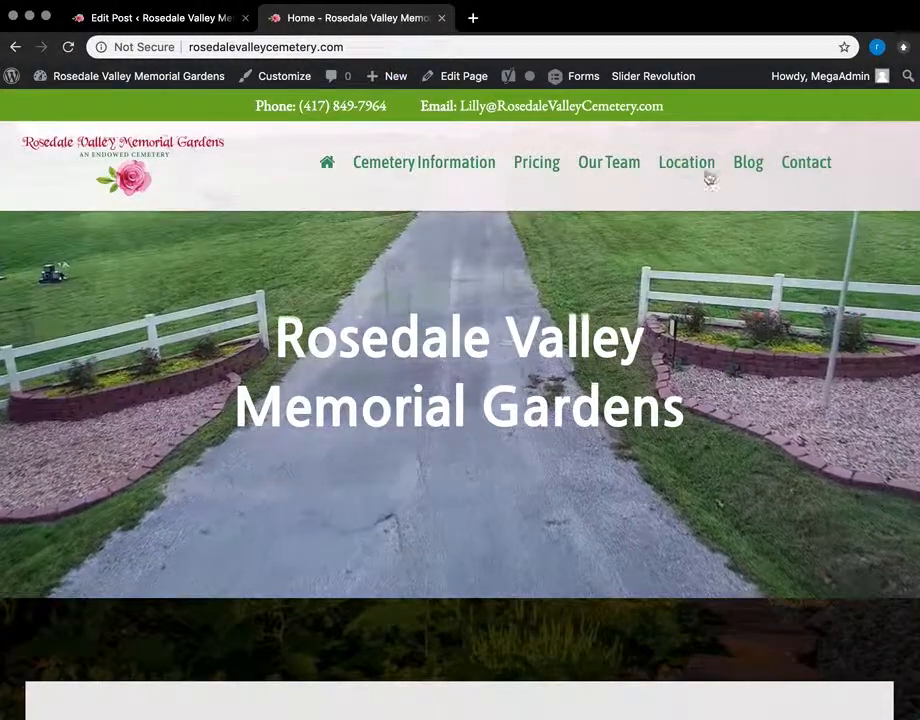
Step: Open the Blog page and read through the 'Resting Places of the Dead and Famous' article
click(745, 164)
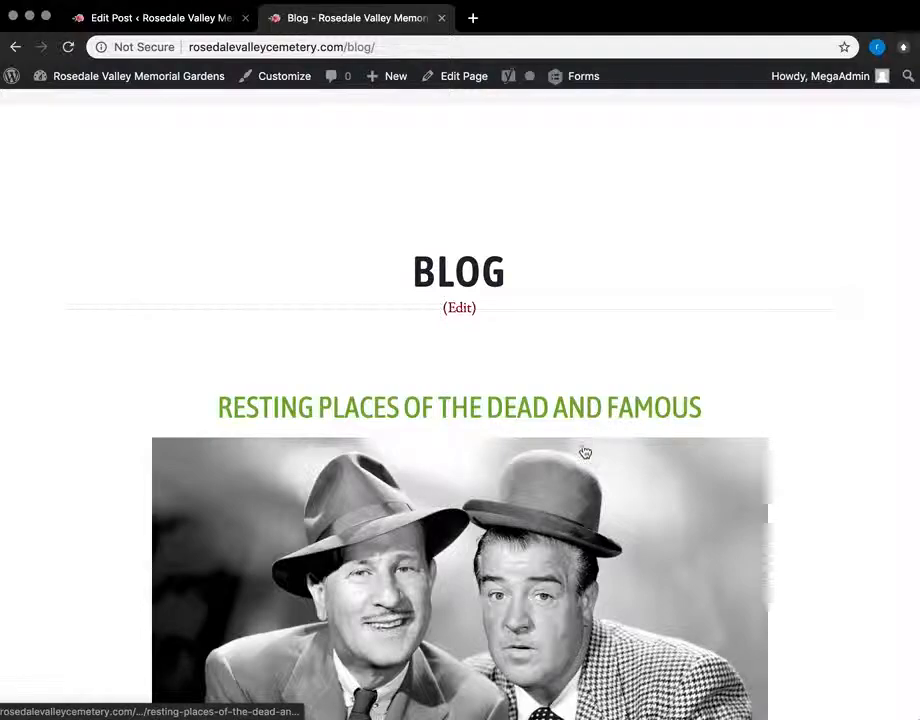
scroll(585, 452, down, 3)
scroll(585, 452, up, 1)
scroll(585, 452, down, 1)
scroll(585, 452, up, 2)
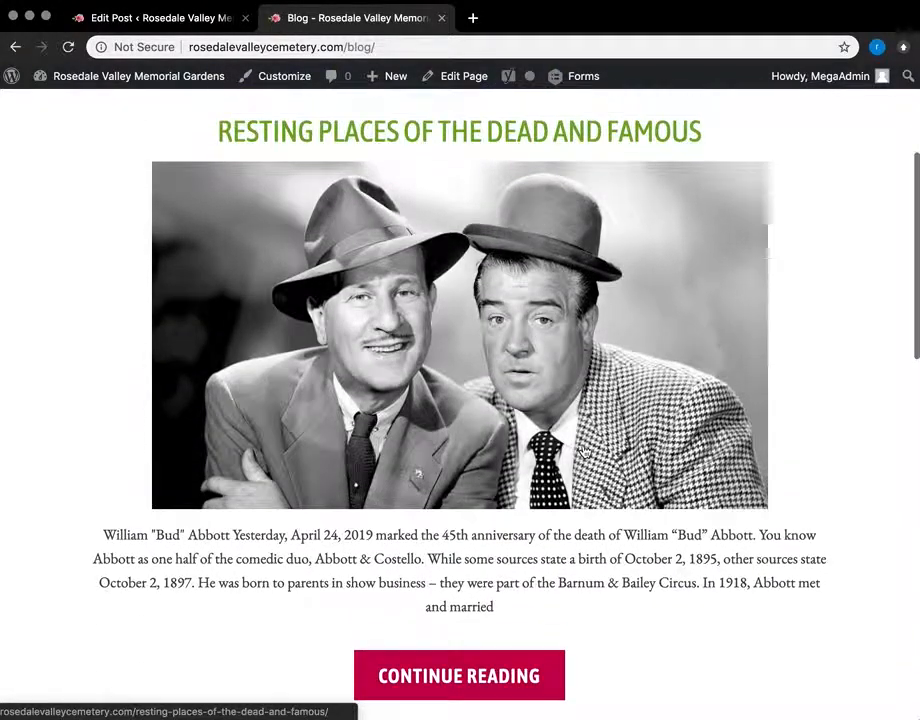
scroll(585, 452, down, 3)
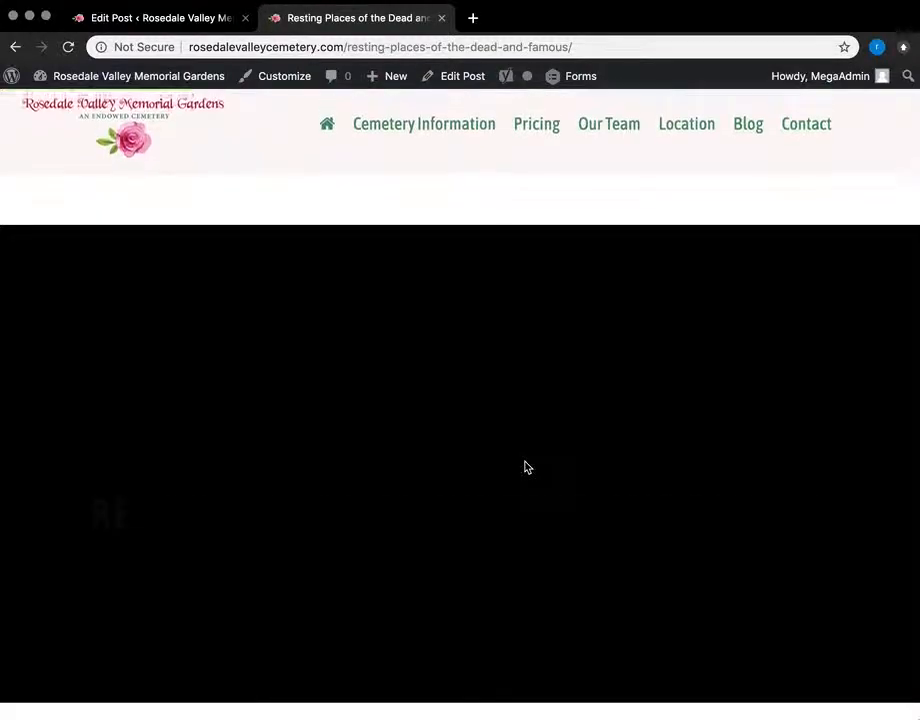
scroll(527, 467, down, 3)
scroll(527, 467, up, 3)
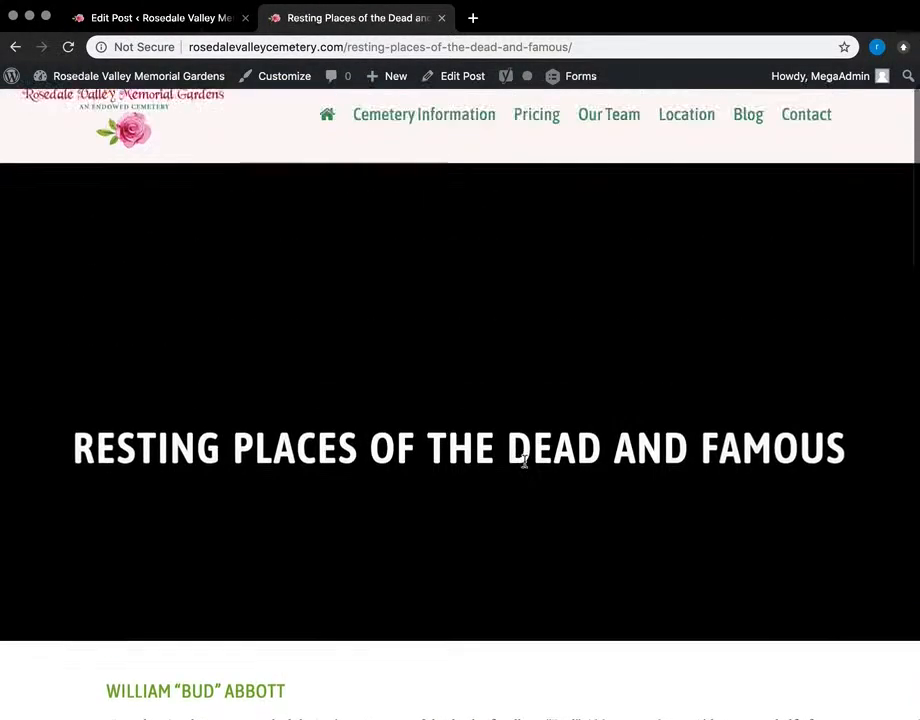
scroll(441, 410, down, 5)
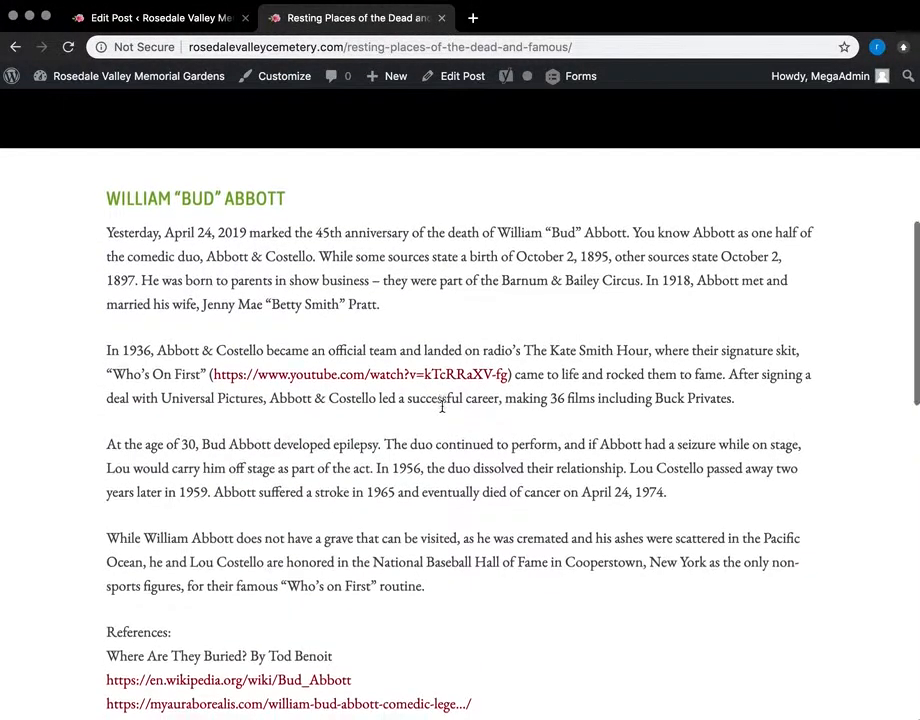
scroll(441, 410, down, 3)
scroll(439, 411, up, 3)
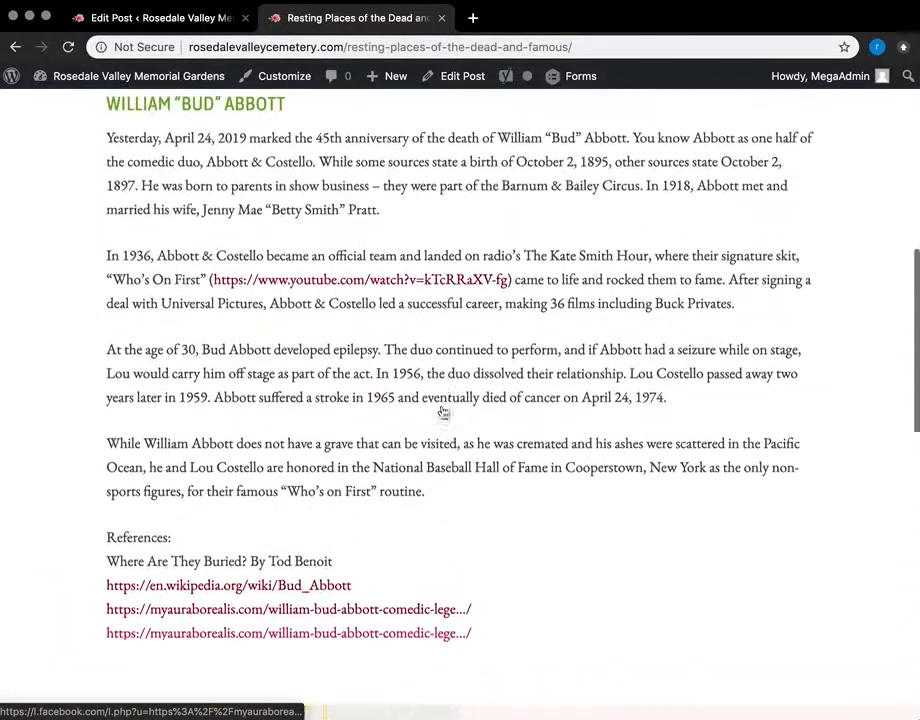
Step: Return to the post editor and look over the body around the William "Bud" Abbott heading
click(185, 15)
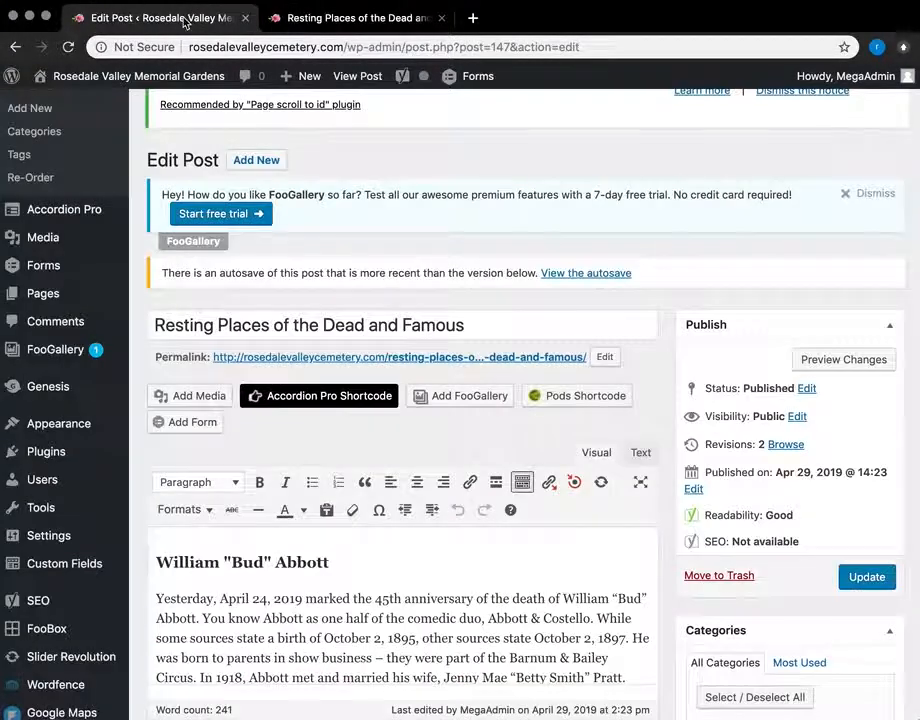
scroll(345, 405, down, 1)
scroll(345, 405, down, 2)
click(329, 421)
click(328, 394)
scroll(376, 521, down, 5)
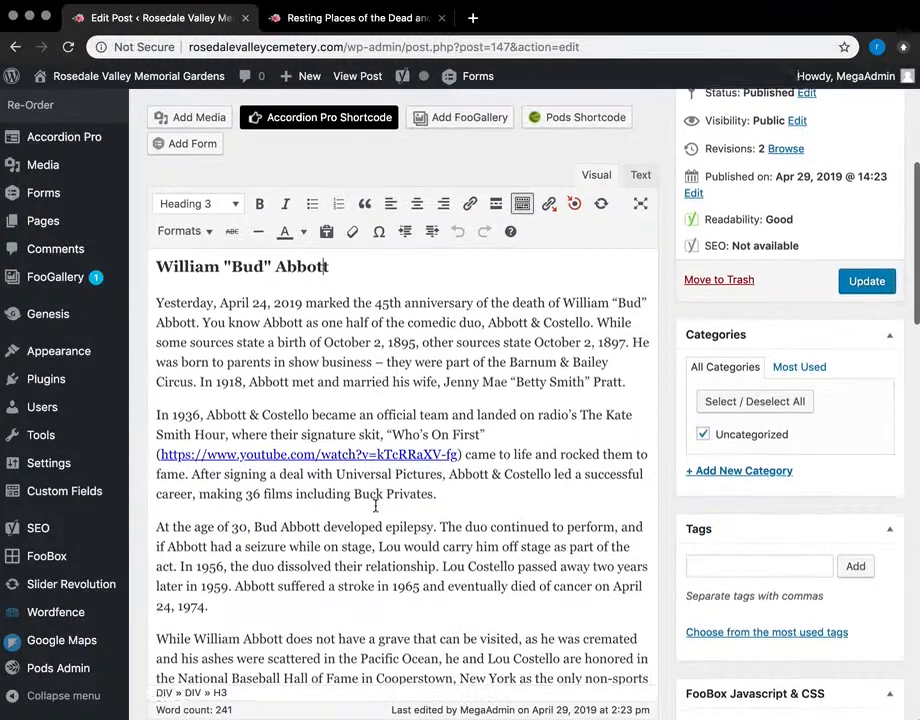
scroll(376, 507, up, 2)
scroll(376, 507, up, 2)
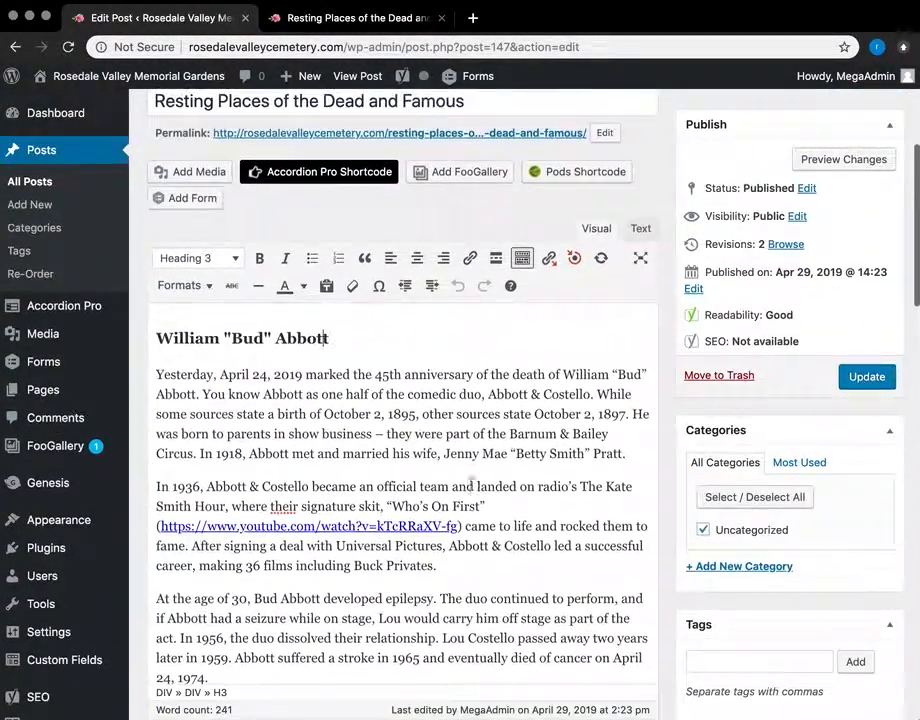
scroll(472, 340, up, 2)
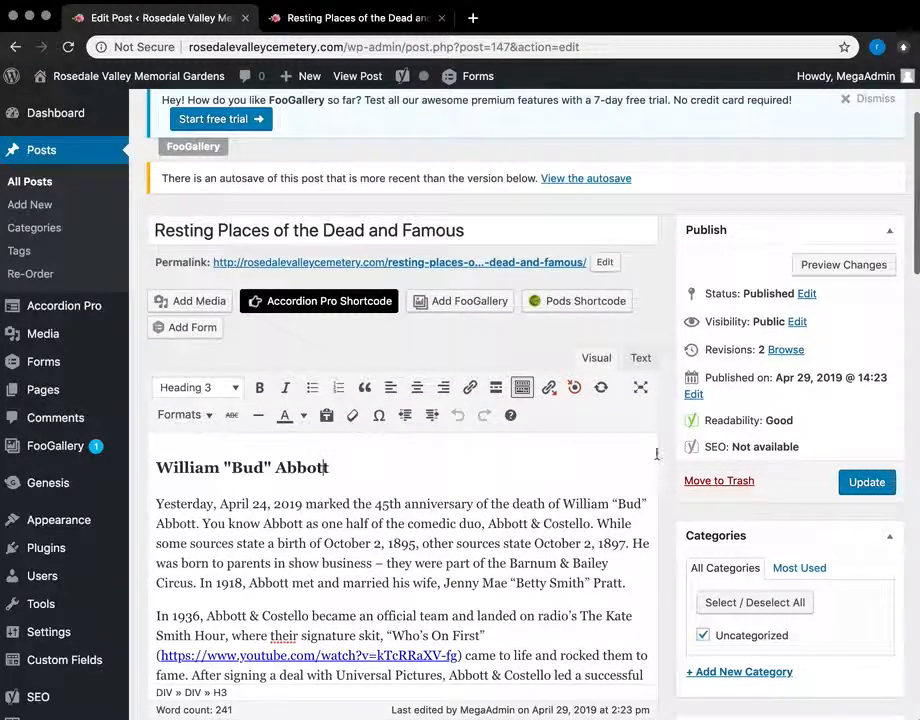
scroll(702, 421, down, 5)
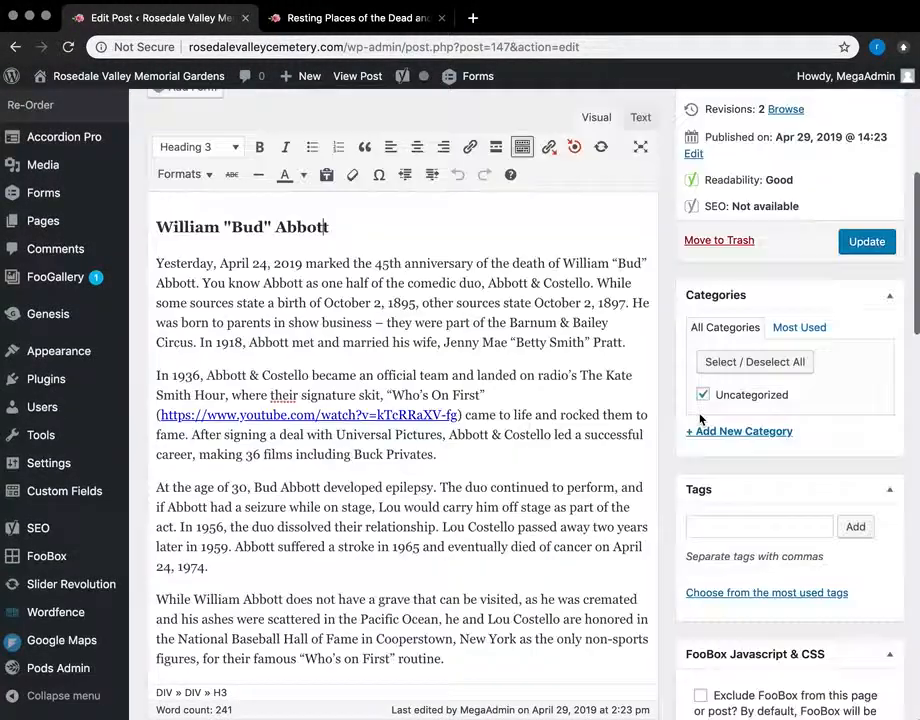
scroll(668, 440, down, 10)
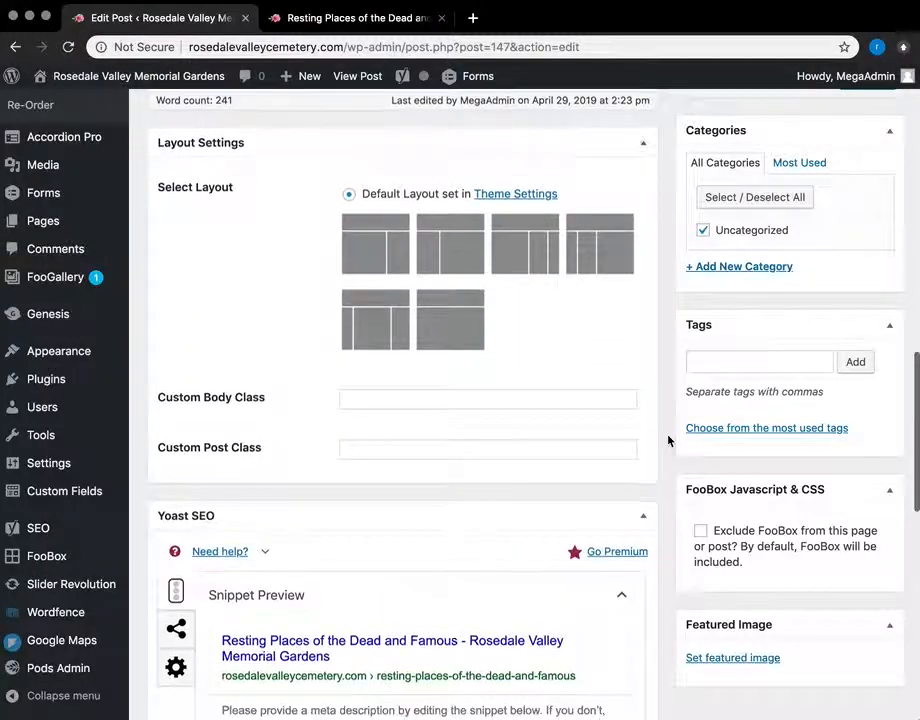
scroll(668, 440, up, 20)
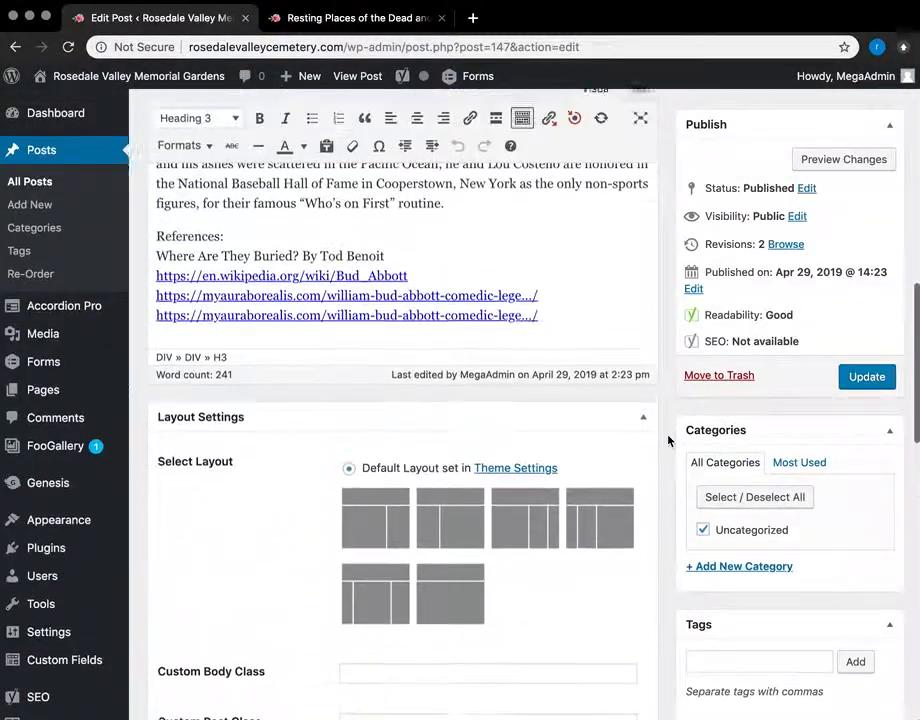
scroll(668, 440, down, 5)
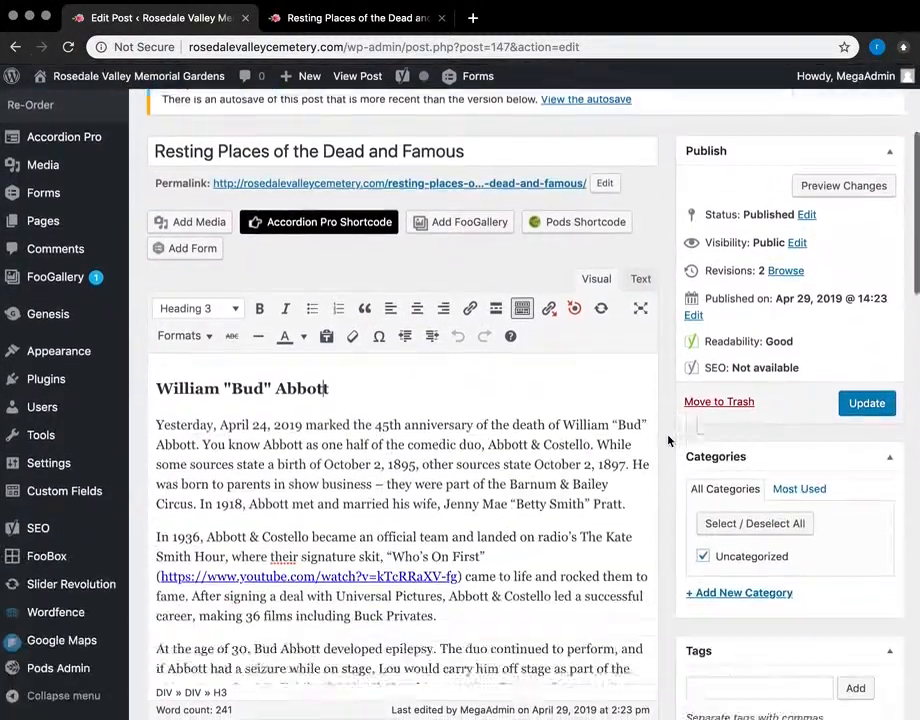
scroll(668, 440, up, 2)
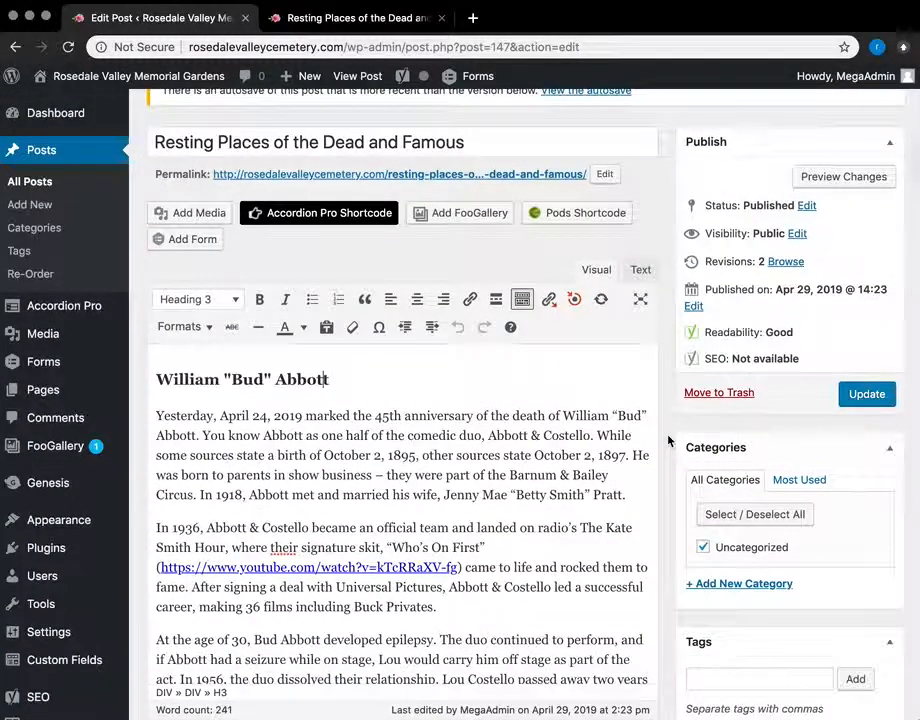
scroll(683, 445, down, 4)
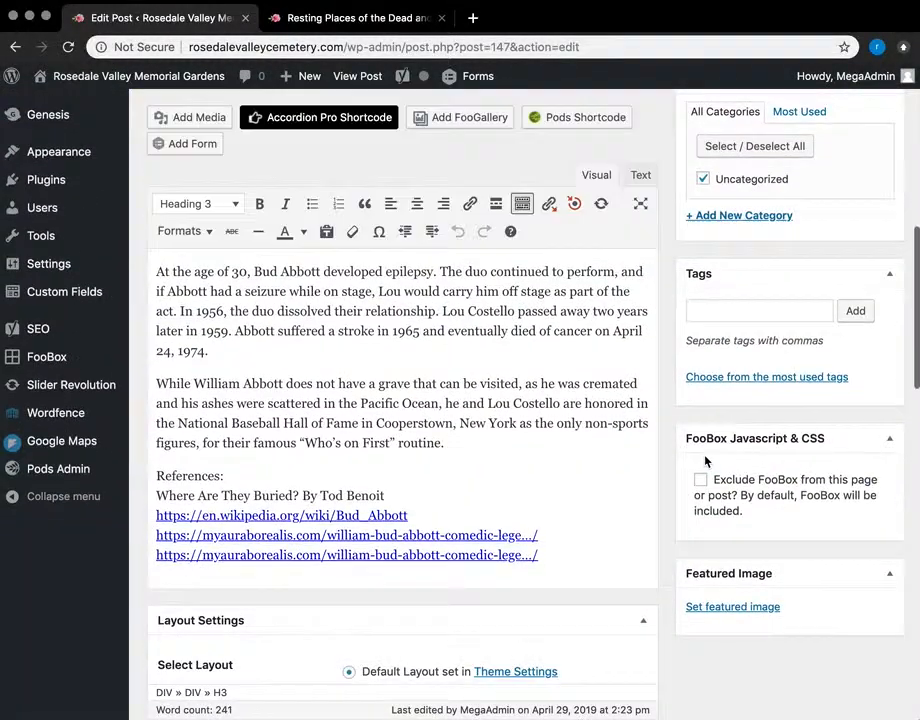
Step: Set abbot-costello as the featured image and preview the changes in a new tab
click(735, 715)
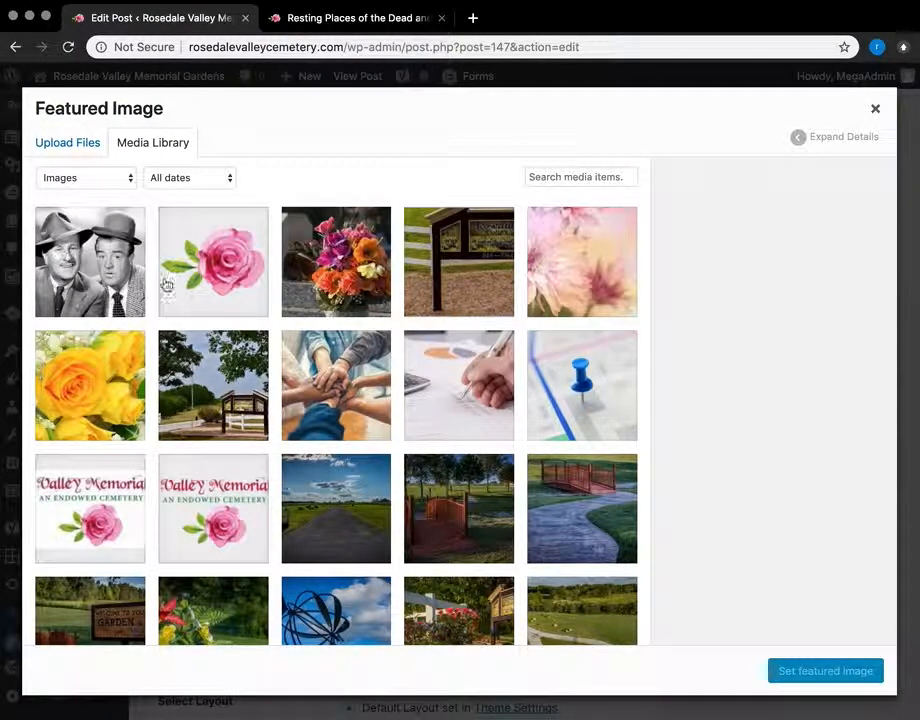
click(91, 275)
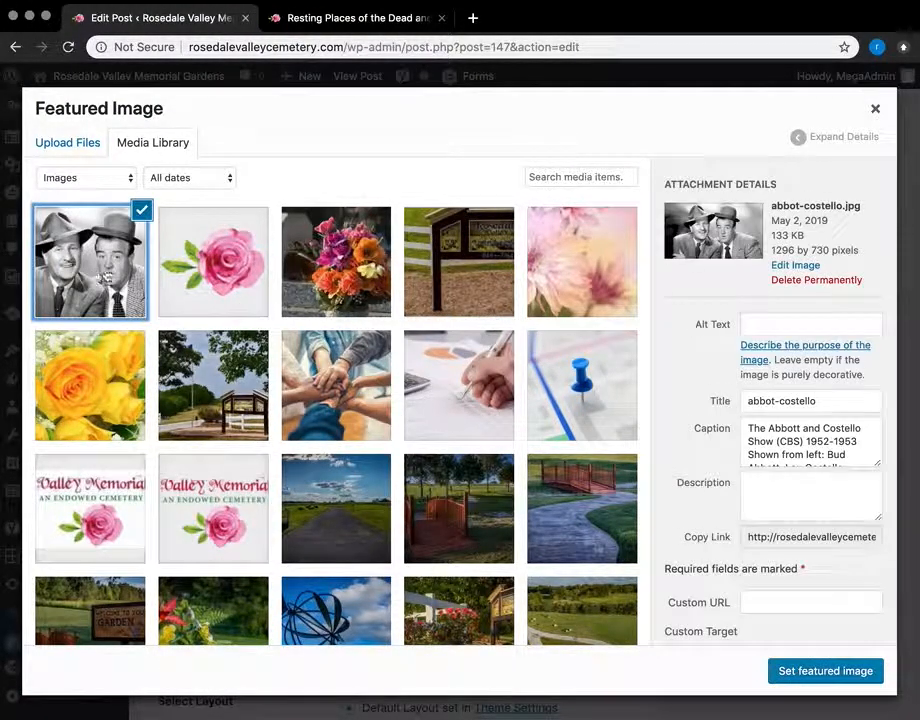
click(826, 671)
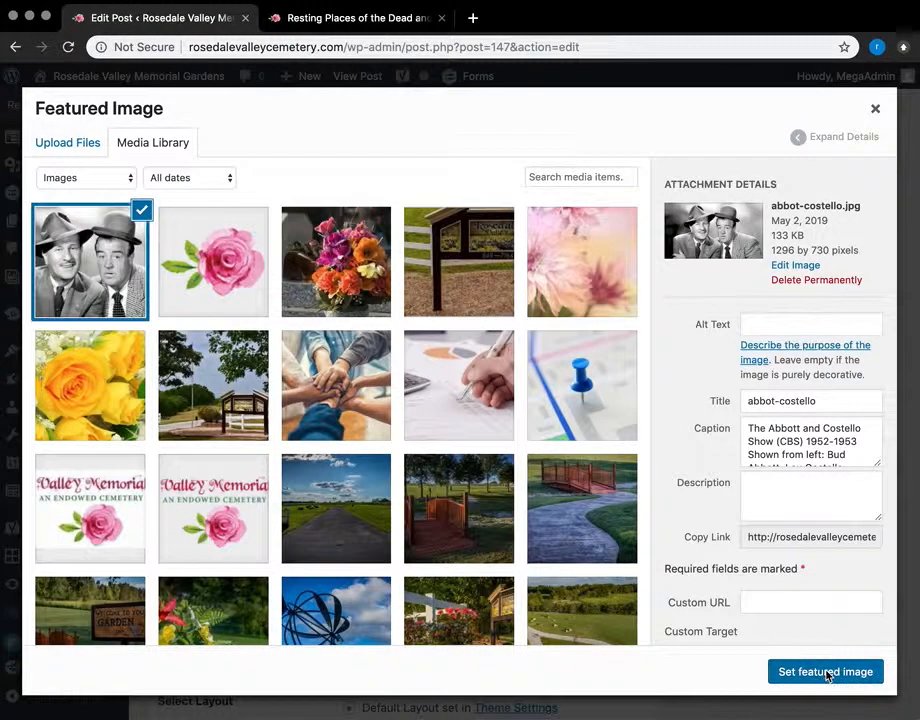
scroll(694, 407, up, 10)
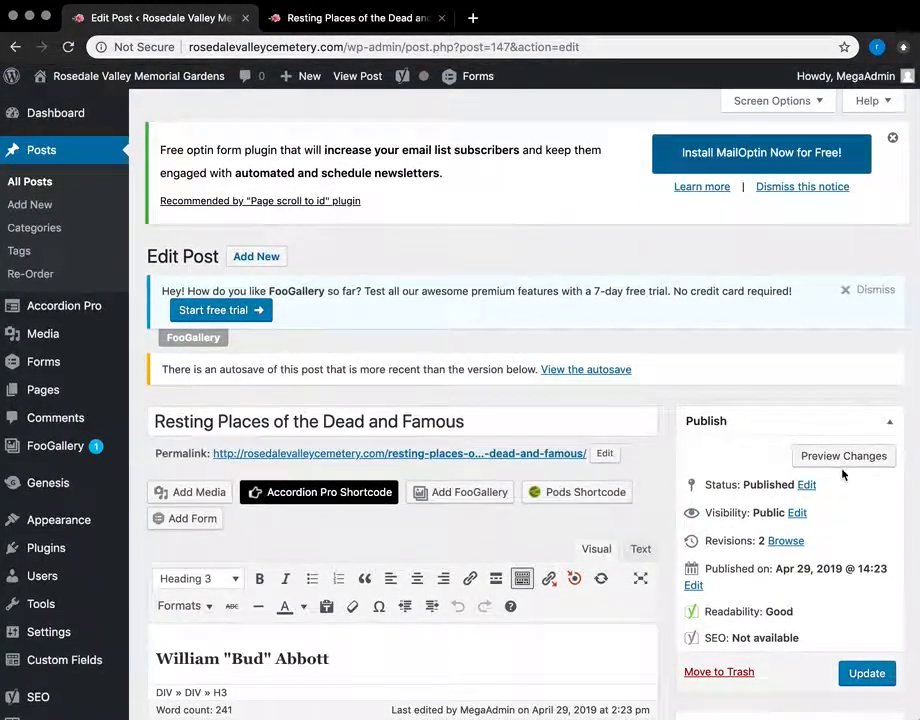
click(843, 466)
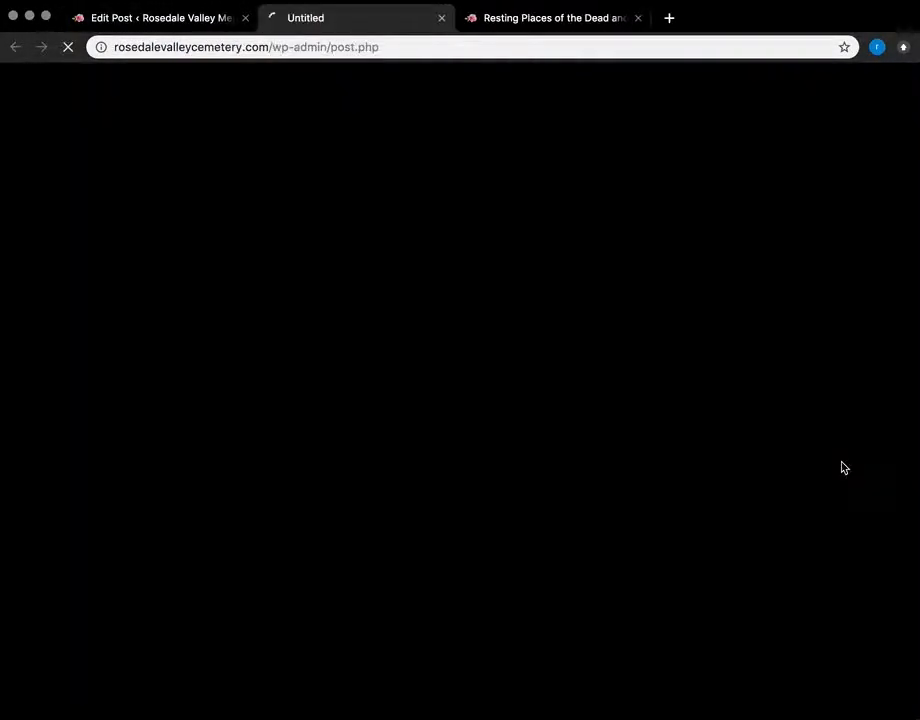
Step: Check that the preview shows the Abbott and Costello header image, then return to Edit Post
click(544, 22)
click(401, 22)
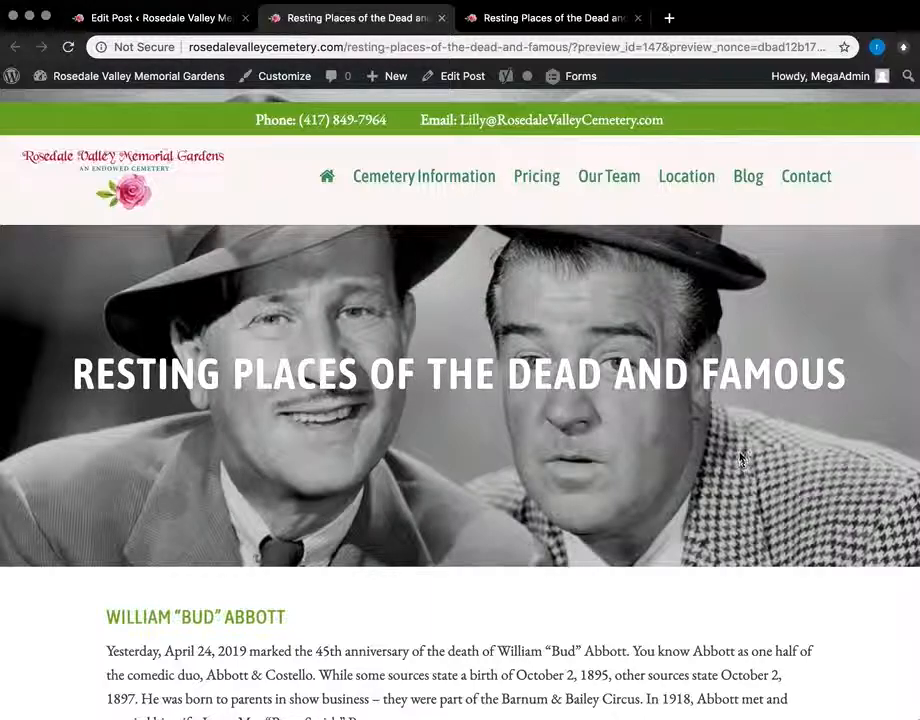
scroll(595, 442, down, 4)
scroll(595, 442, up, 4)
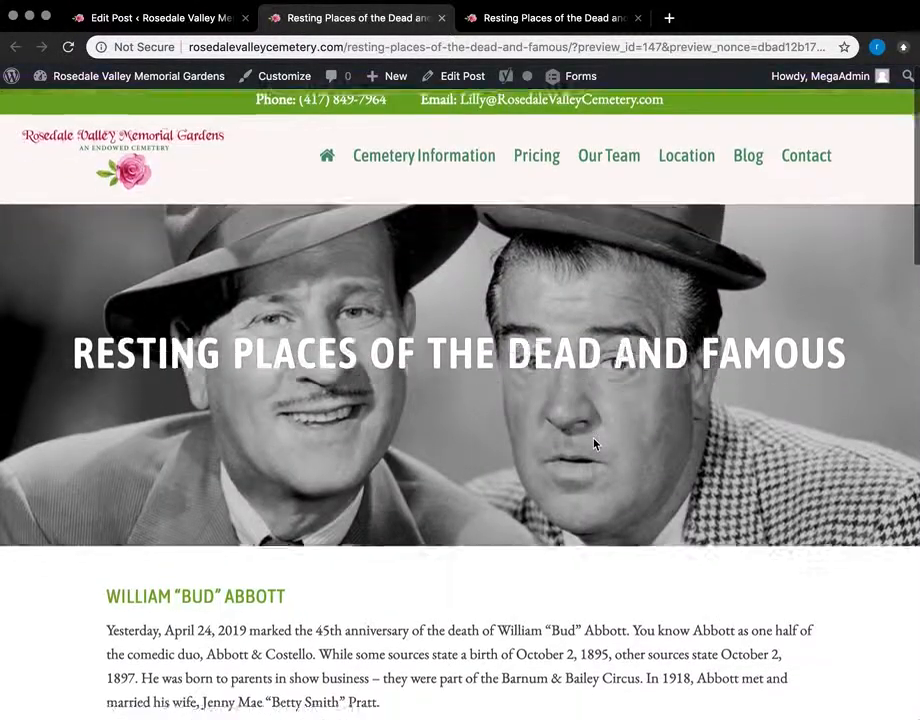
scroll(595, 442, down, 5)
scroll(595, 442, up, 5)
scroll(595, 443, down, 5)
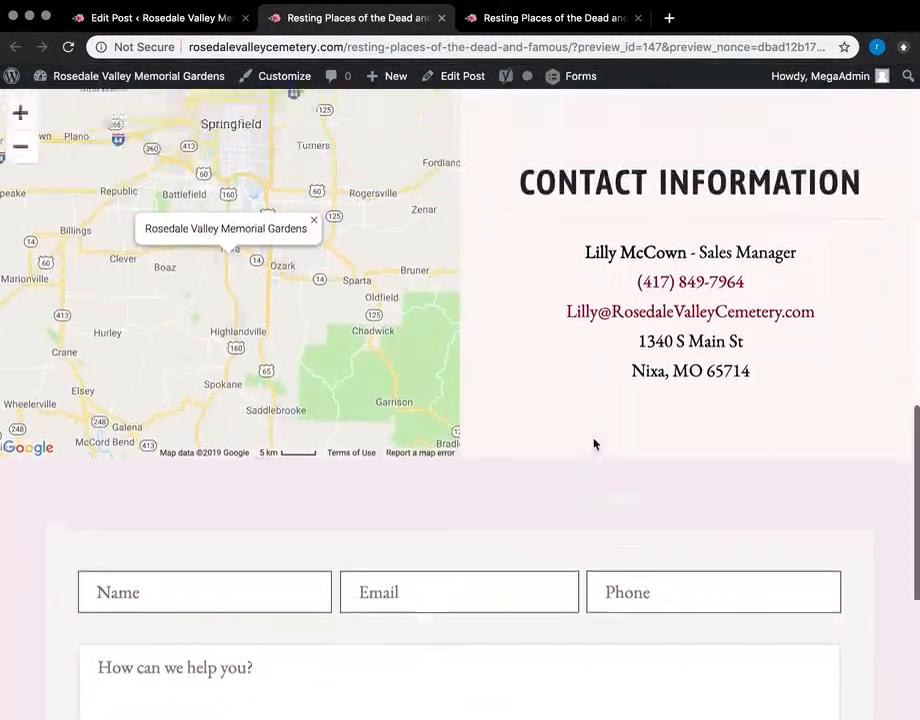
scroll(595, 443, up, 5)
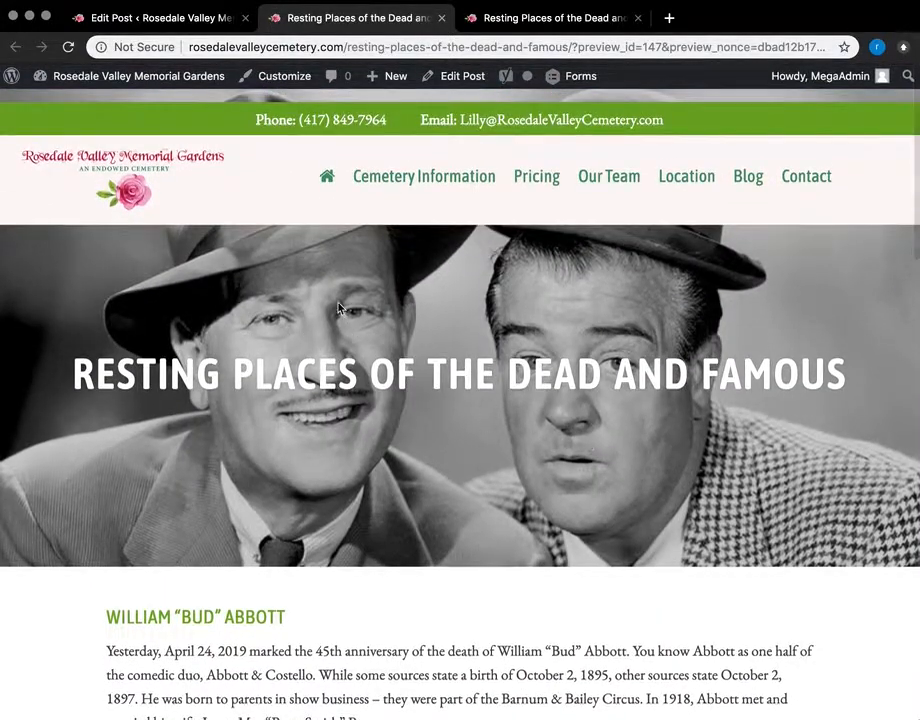
click(110, 18)
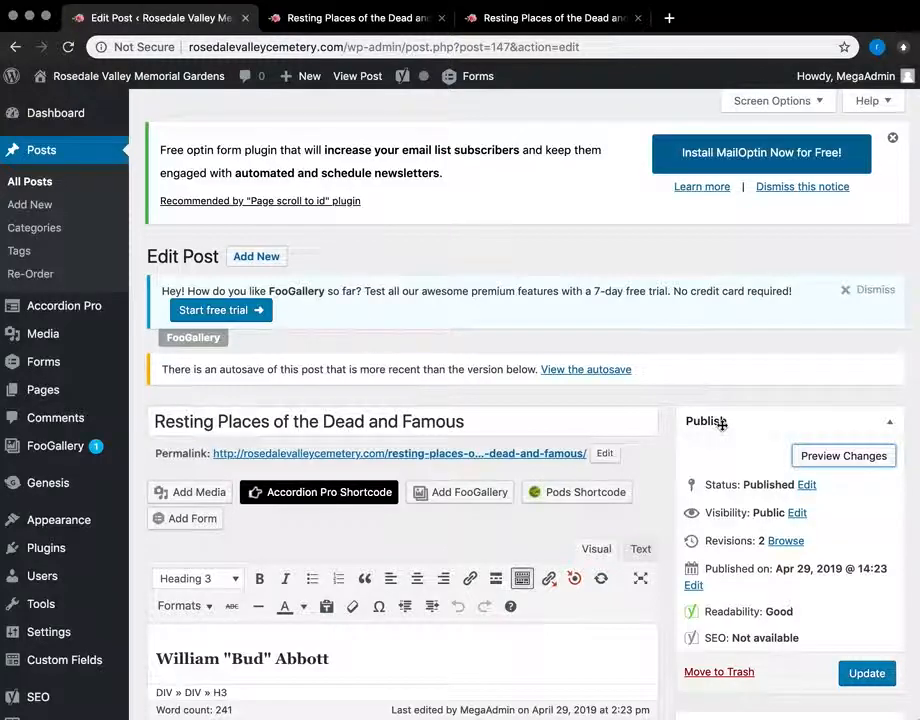
Step: Browse the Media Library and the Add New media page, then open the Forms list
scroll(105, 305, down, 1)
click(90, 283)
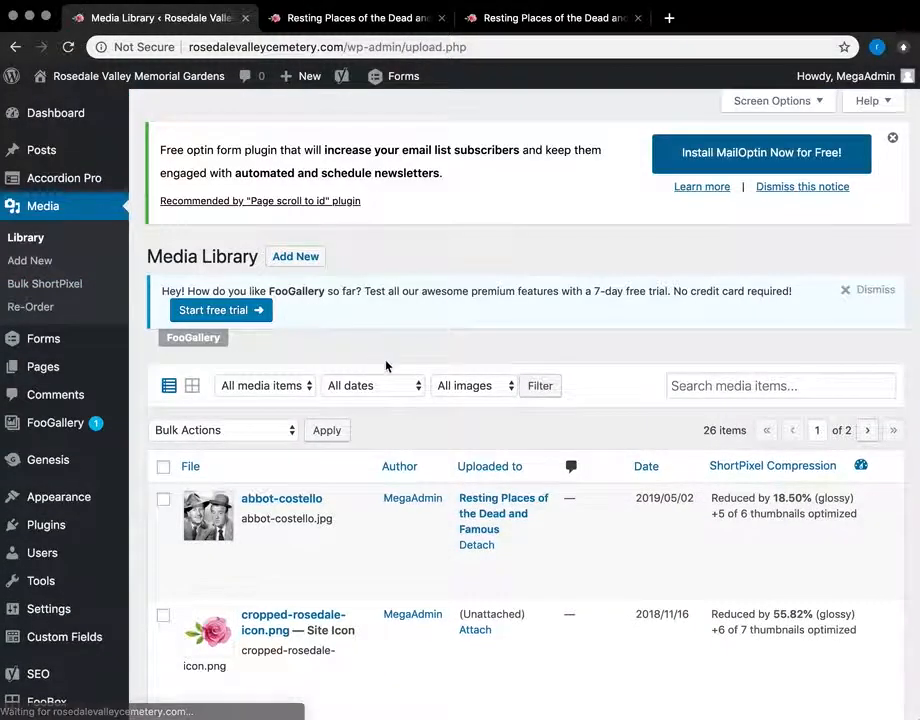
click(277, 264)
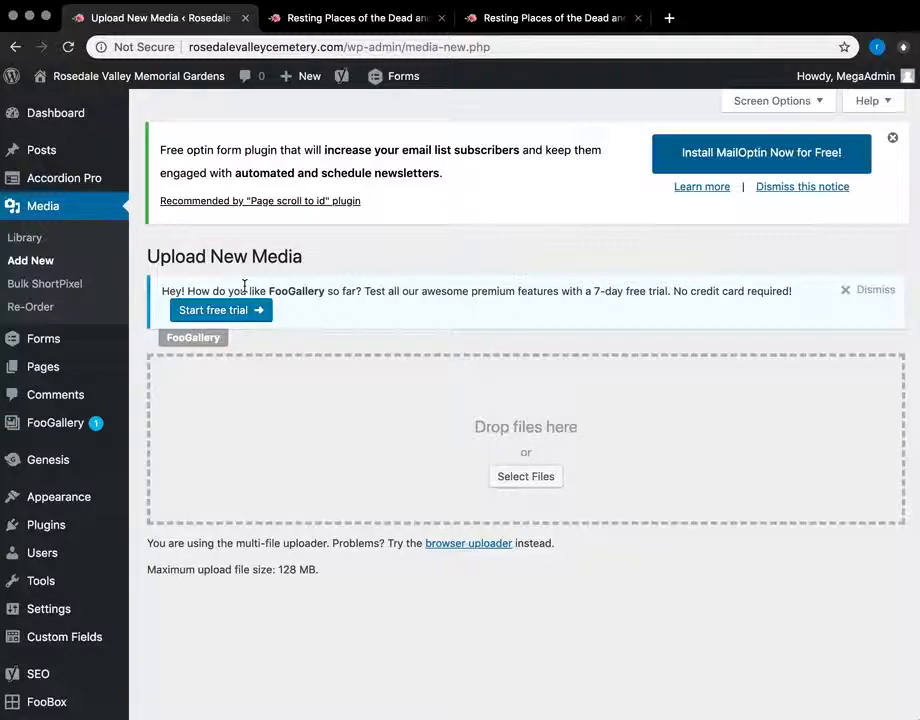
mouse_move(41, 341)
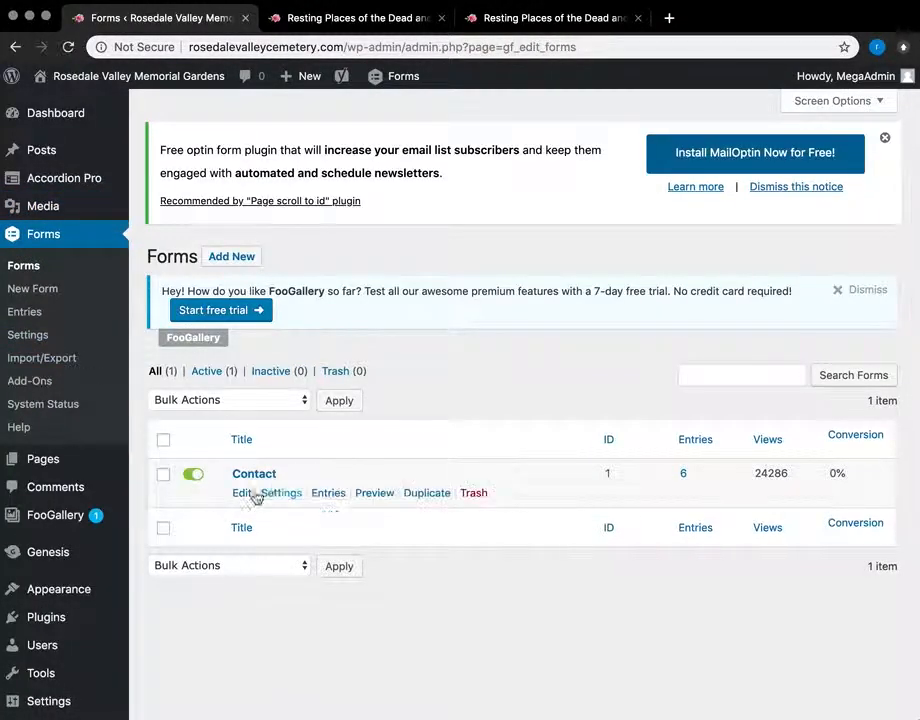
Step: Open the Contact form, look over its fields and Advanced Fields, then open its Notifications settings
click(269, 478)
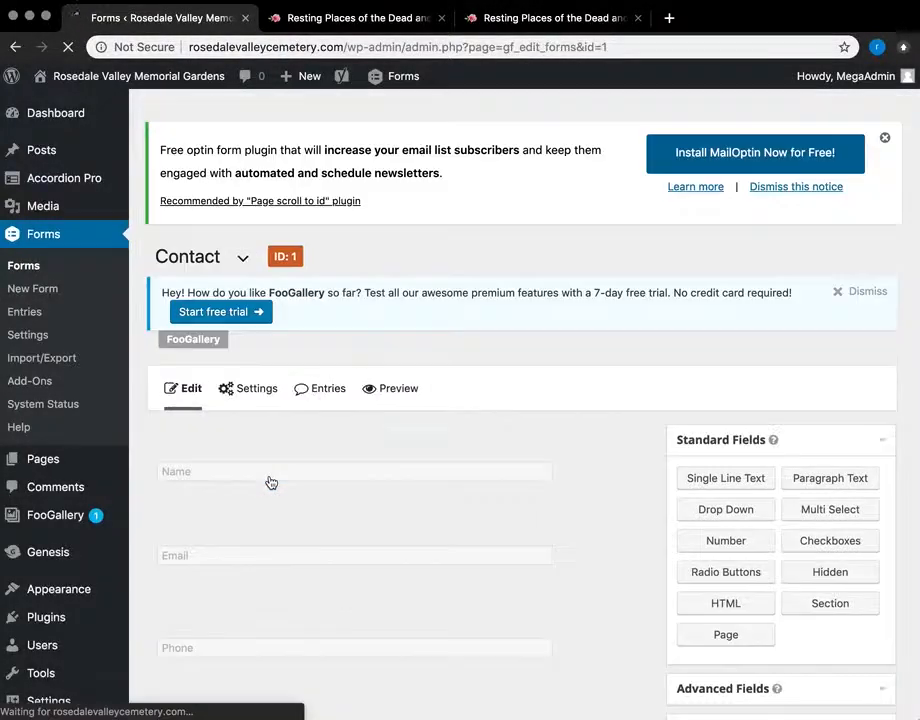
scroll(270, 482, down, 3)
drag(270, 482, 285, 452)
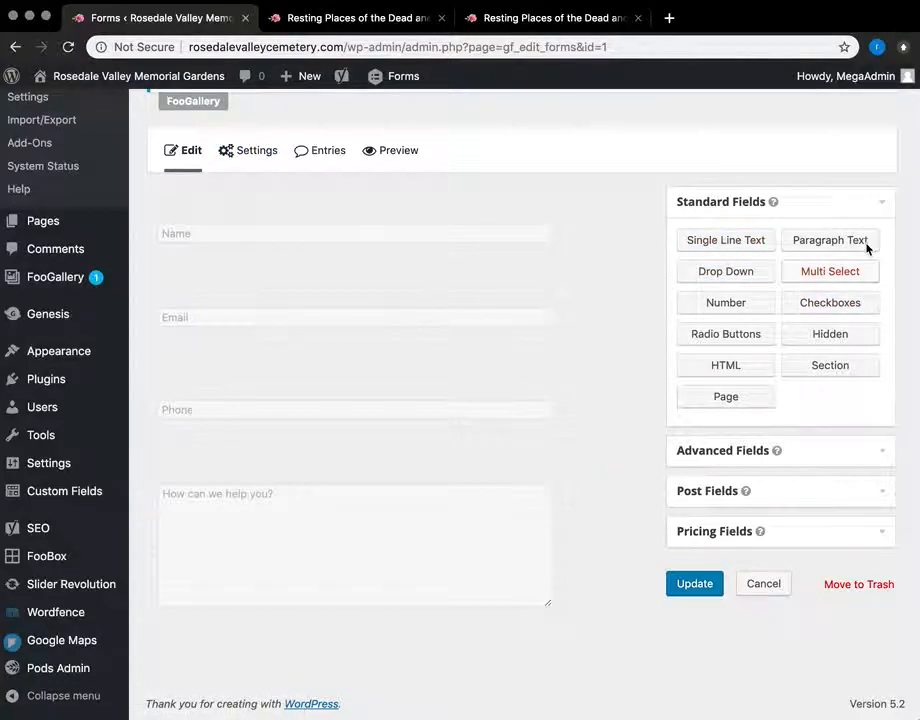
click(881, 458)
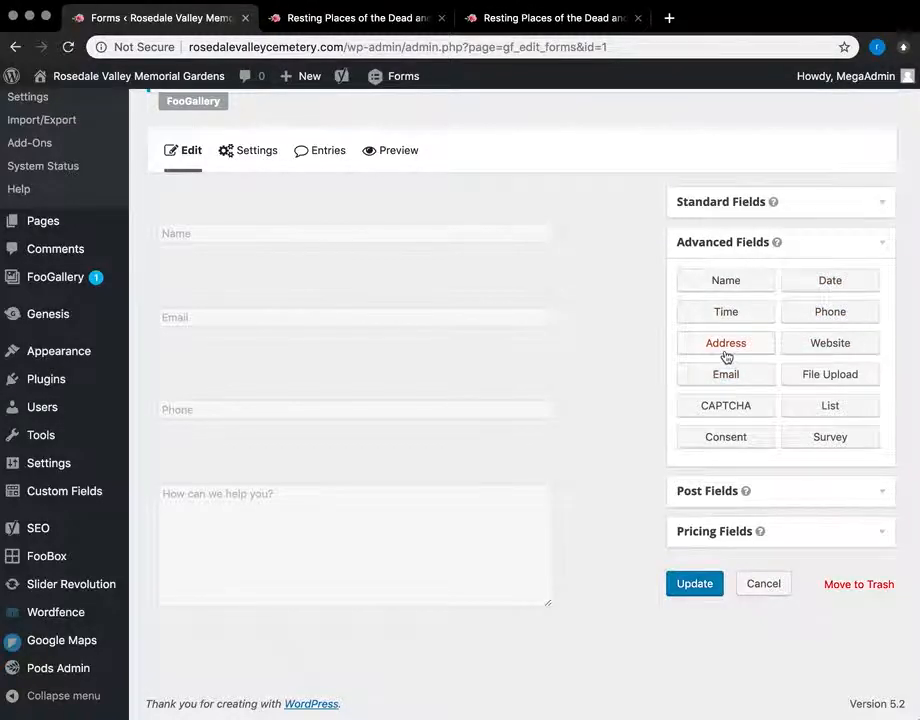
scroll(618, 513, up, 3)
mouse_move(242, 312)
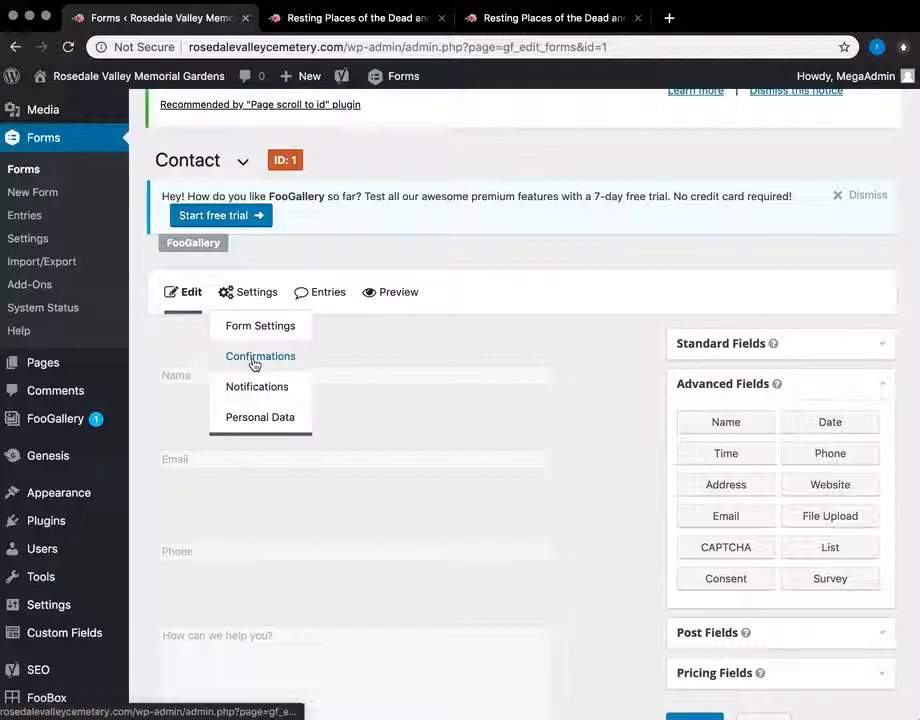
click(255, 390)
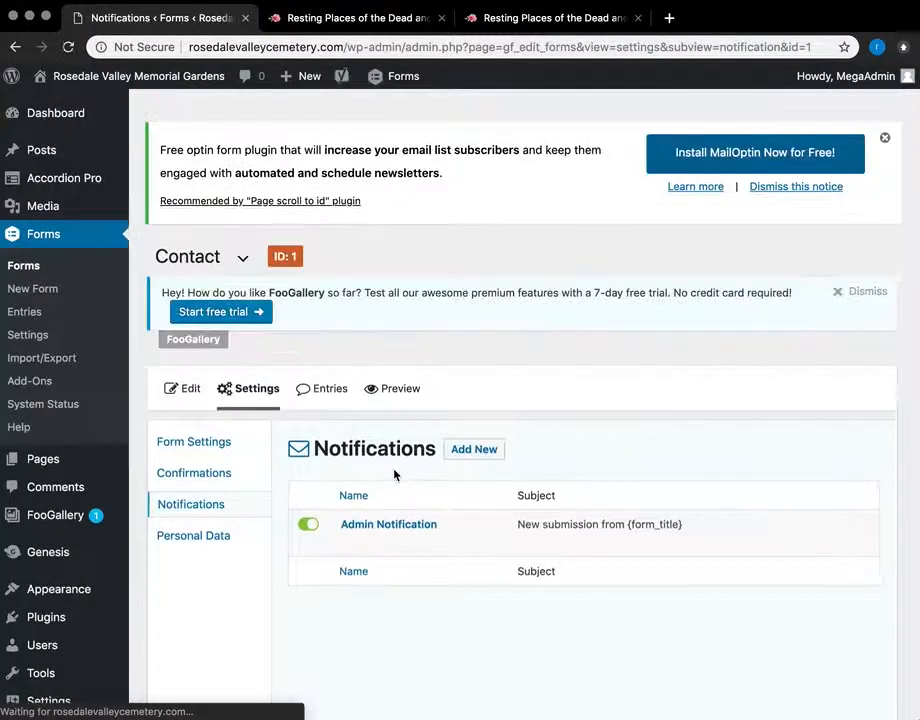
Step: Review the Admin Notification's recipient and message, then go back to the form's Edit tab
scroll(432, 532, down, 1)
click(416, 481)
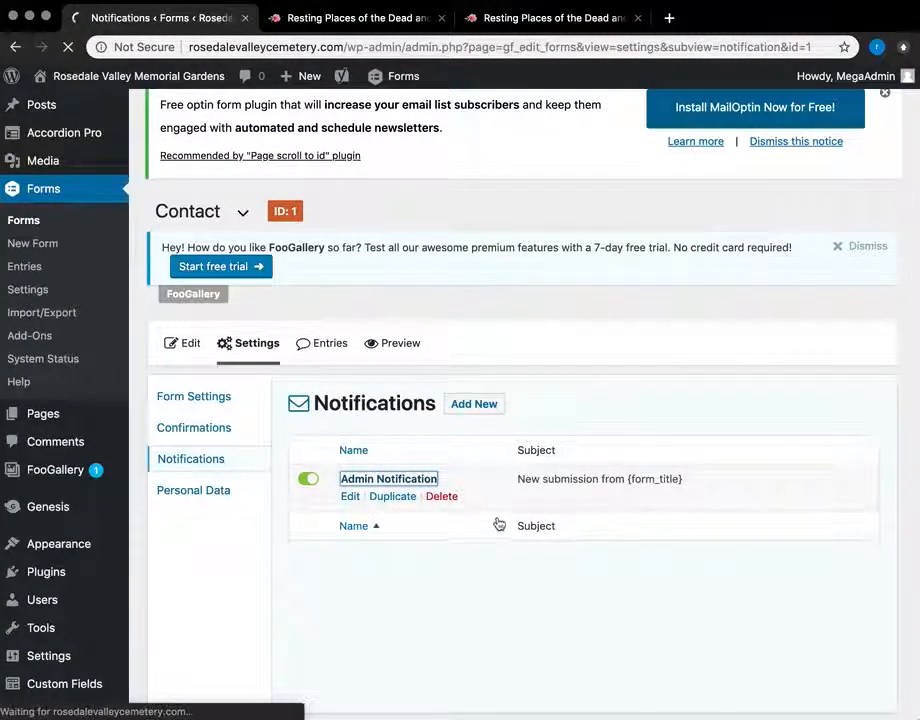
scroll(647, 451, down, 2)
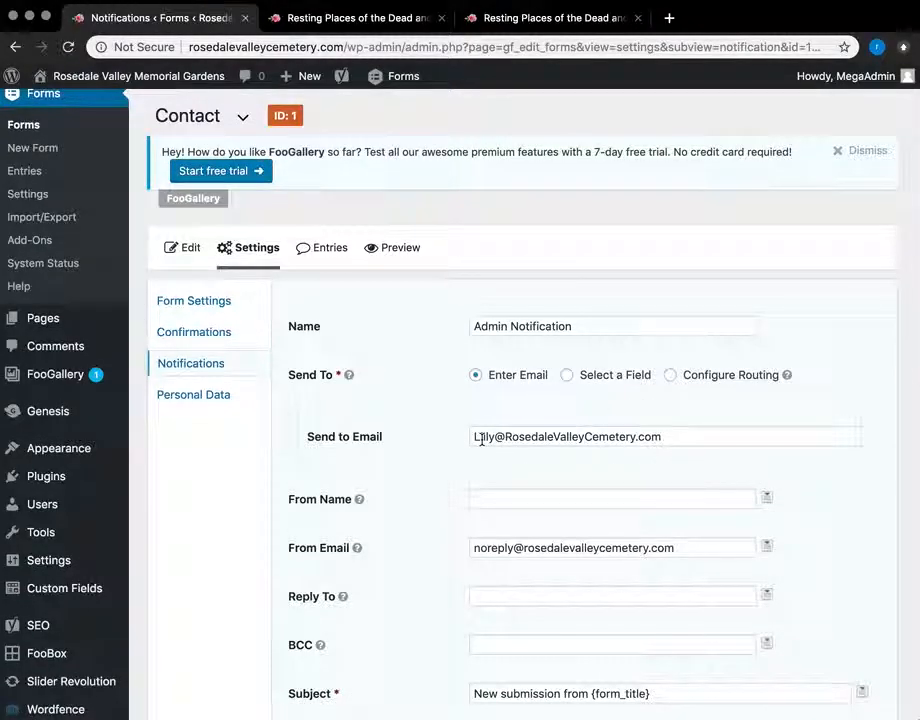
scroll(475, 440, down, 3)
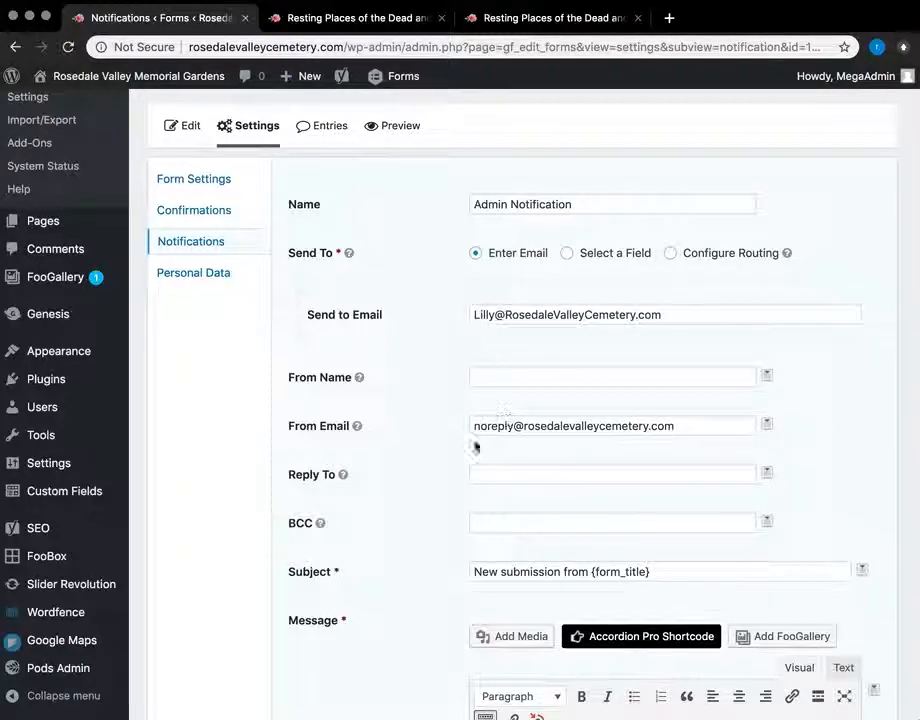
scroll(464, 456, down, 8)
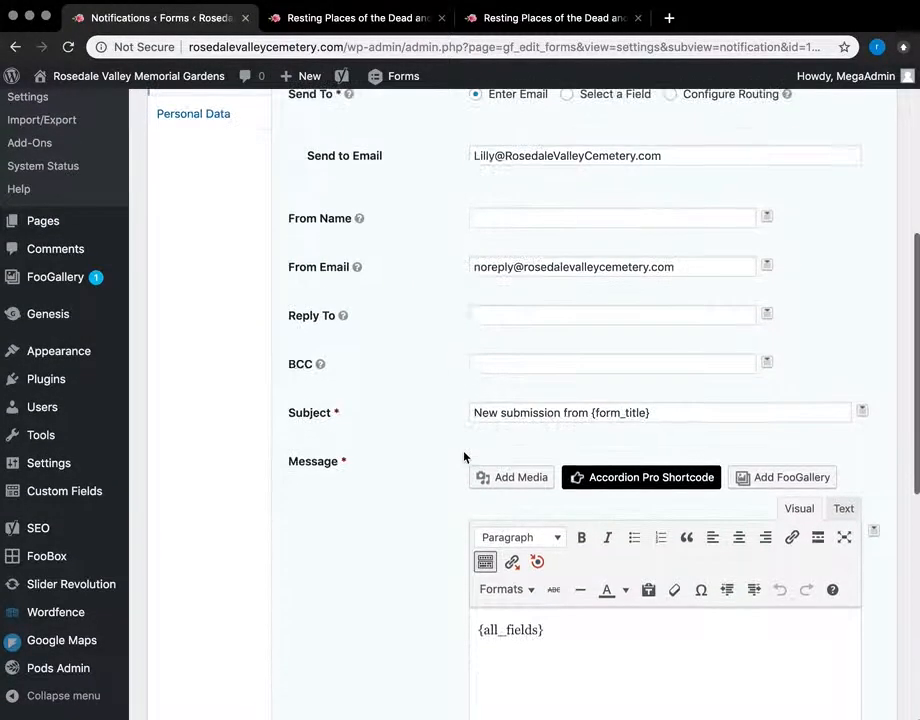
scroll(464, 456, up, 3)
scroll(50, 330, down, 2)
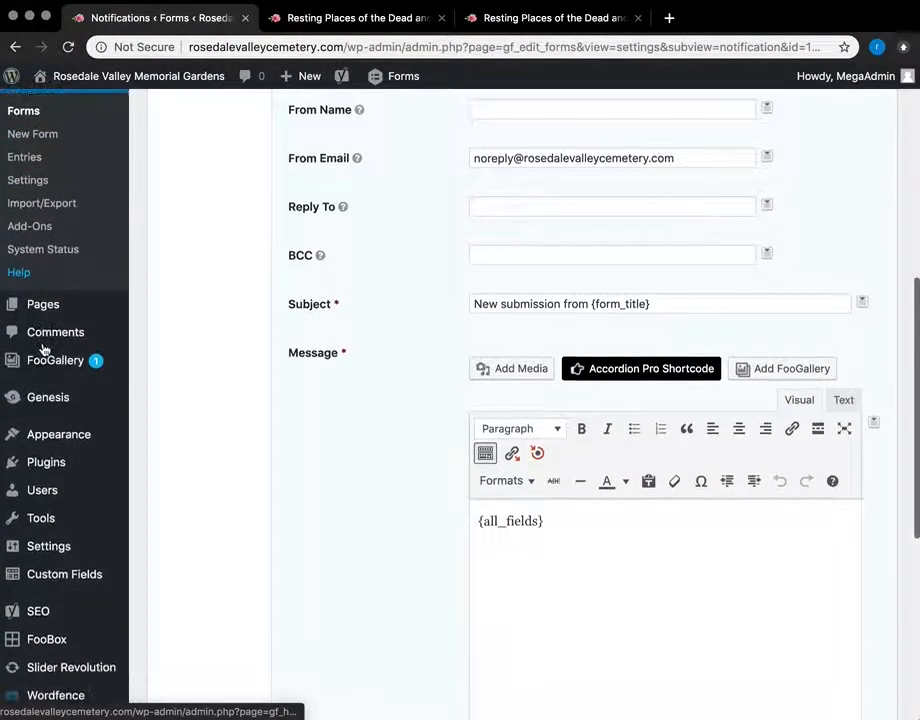
mouse_move(42, 300)
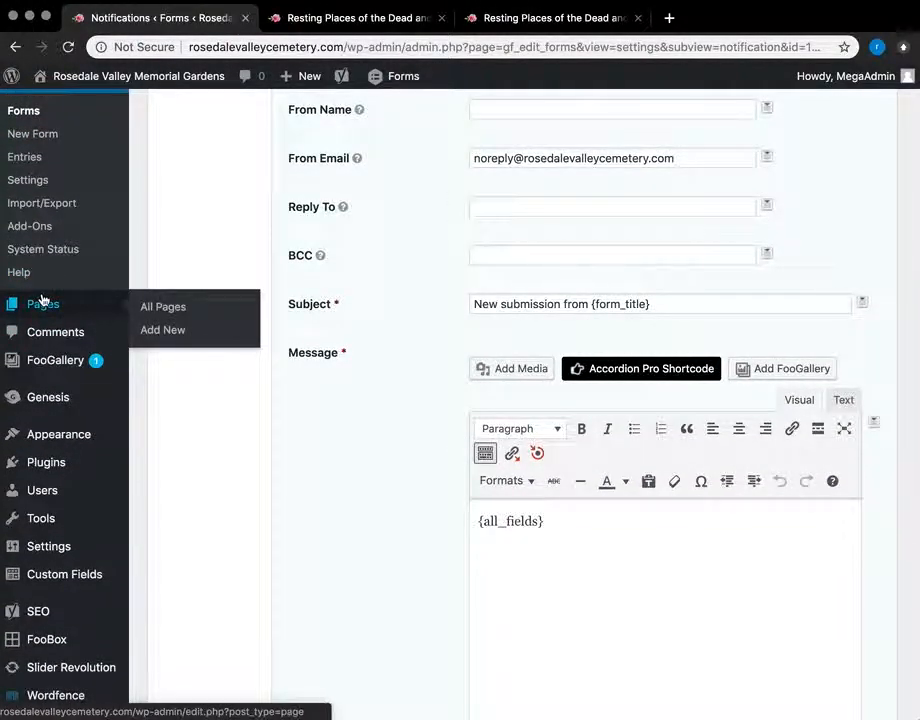
scroll(40, 300, up, 9)
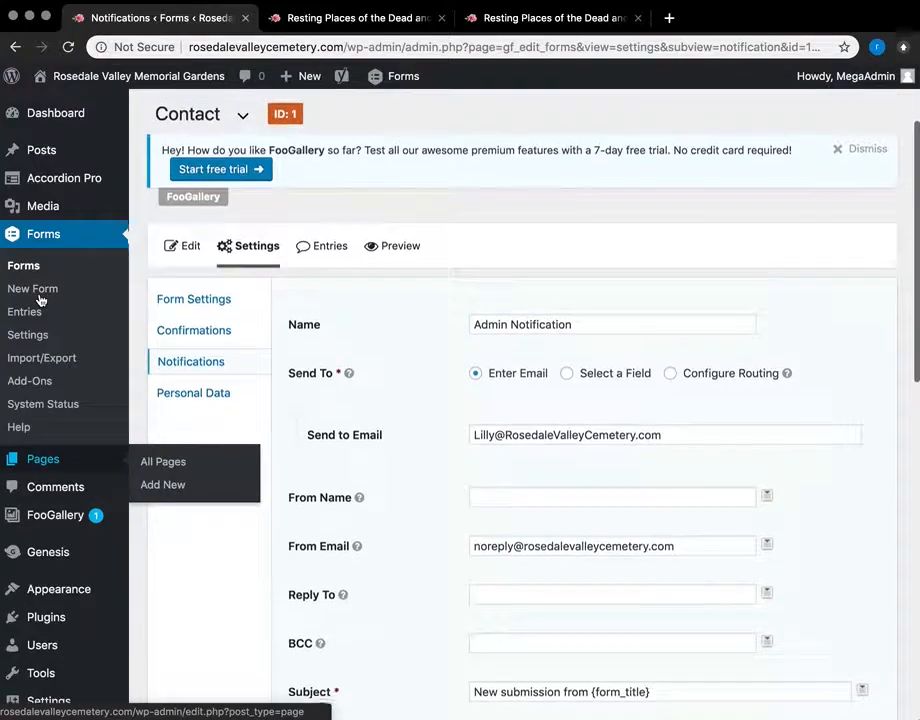
click(191, 255)
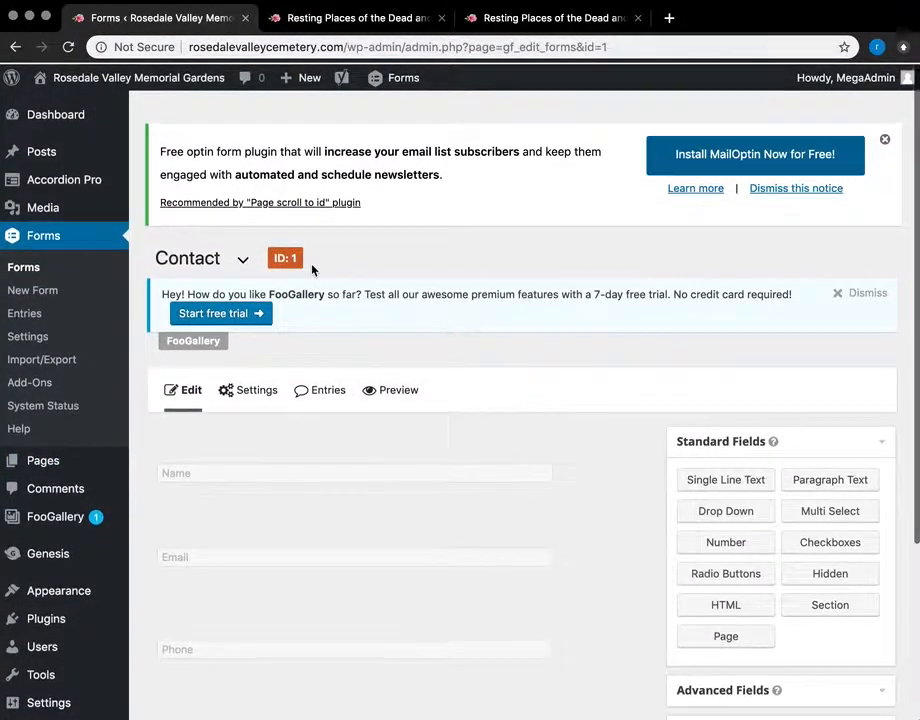
Step: Create a new blank form named Contact2
click(55, 286)
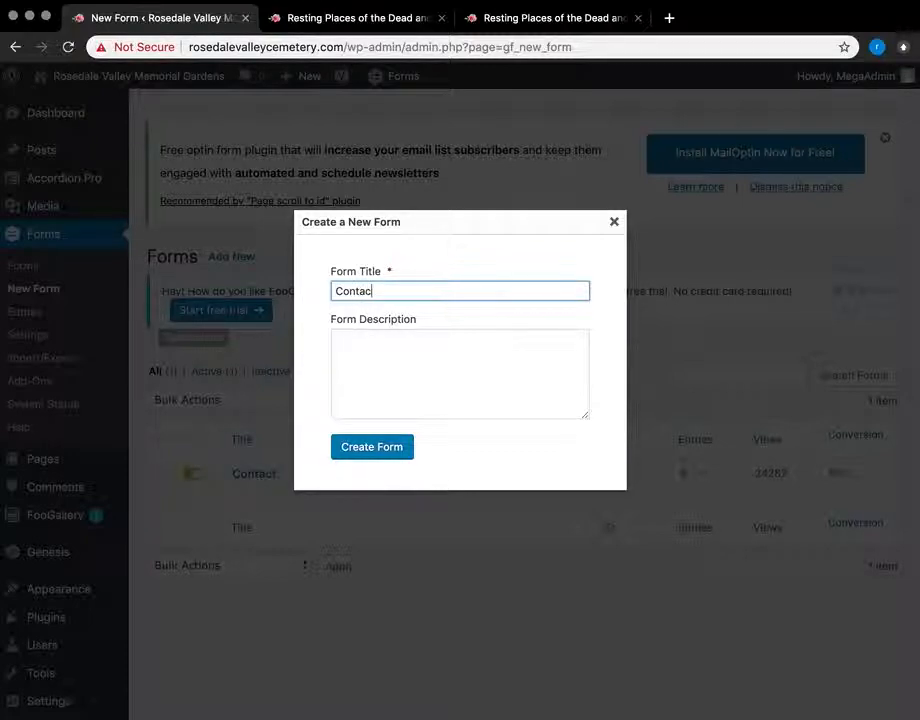
click(386, 440)
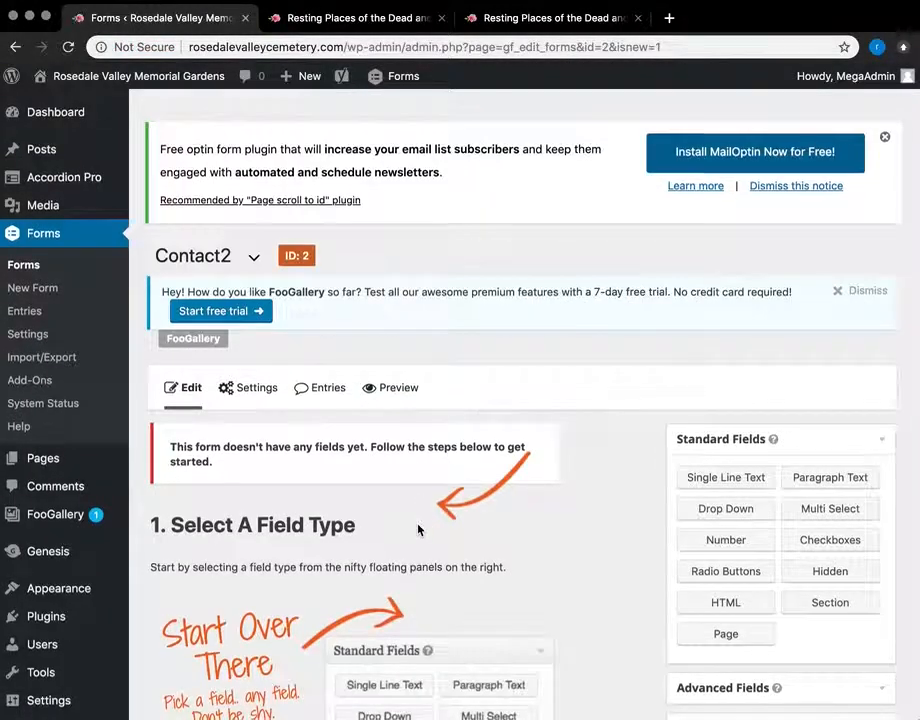
scroll(421, 529, down, 2)
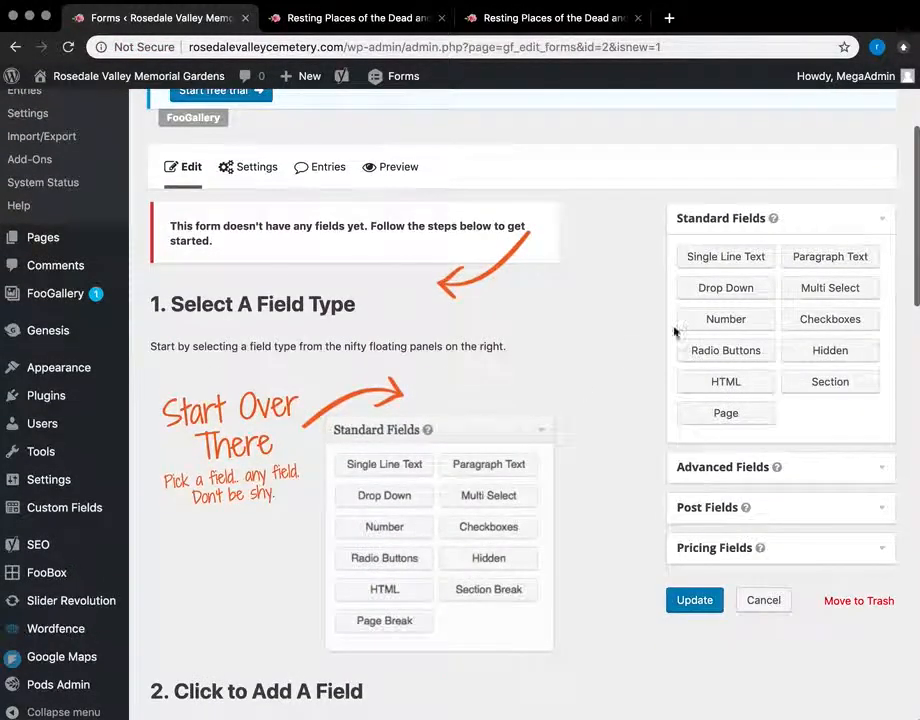
Step: Add a Single Line Text field to Contact2 and label it 'Name'
click(882, 479)
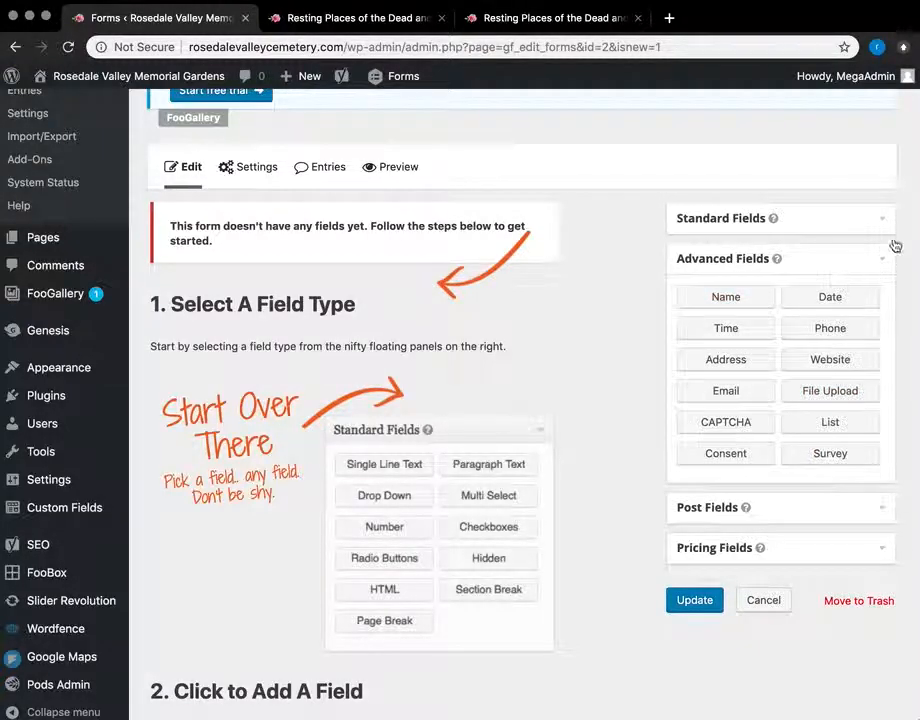
click(878, 222)
drag(740, 255, 209, 222)
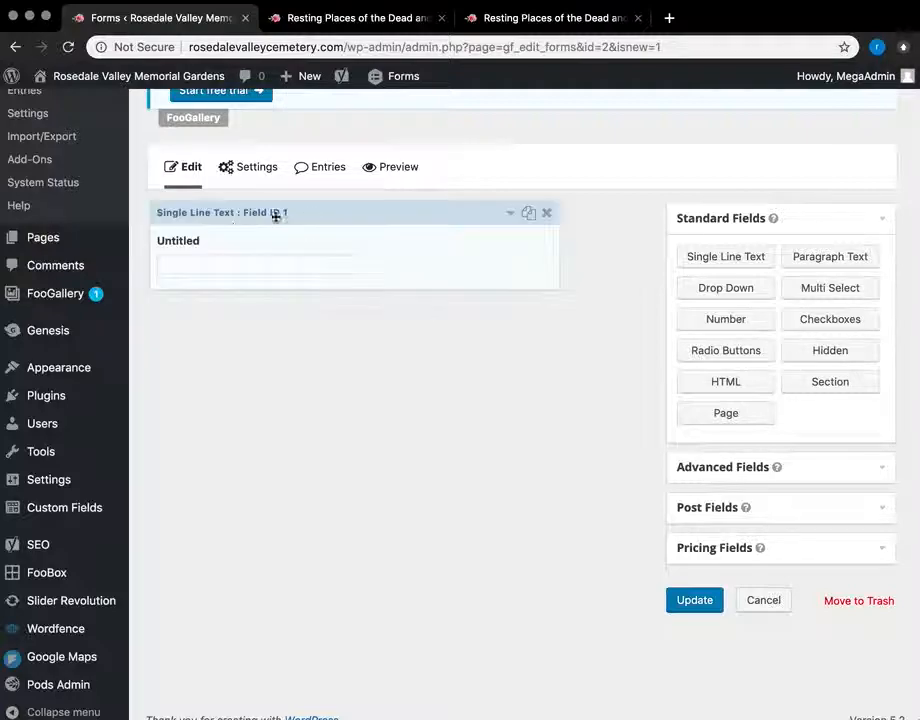
click(510, 216)
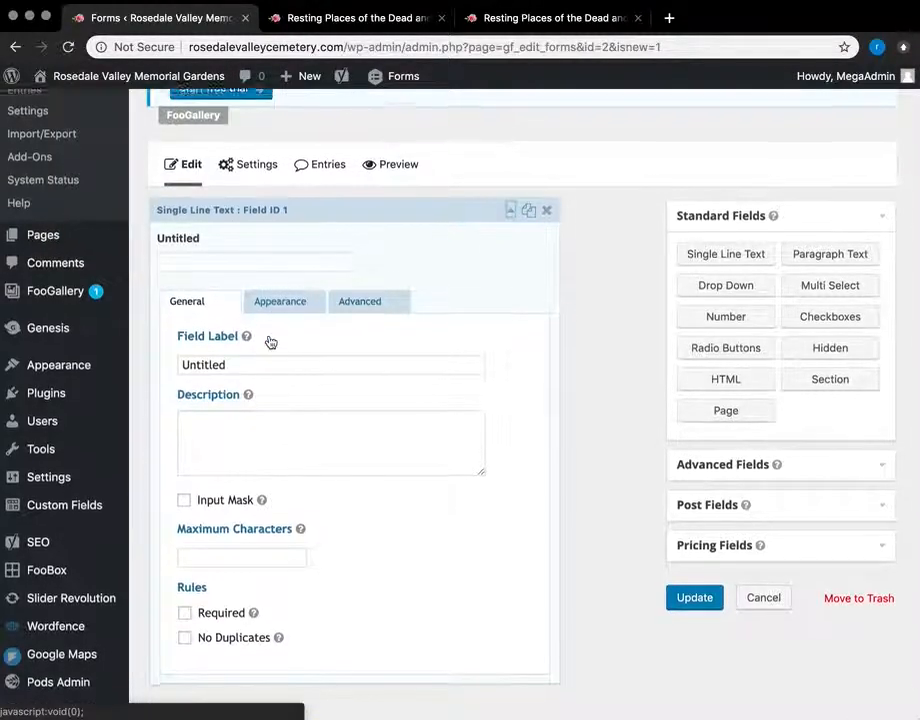
scroll(267, 341, down, 1)
double_click(259, 360)
text(Name)
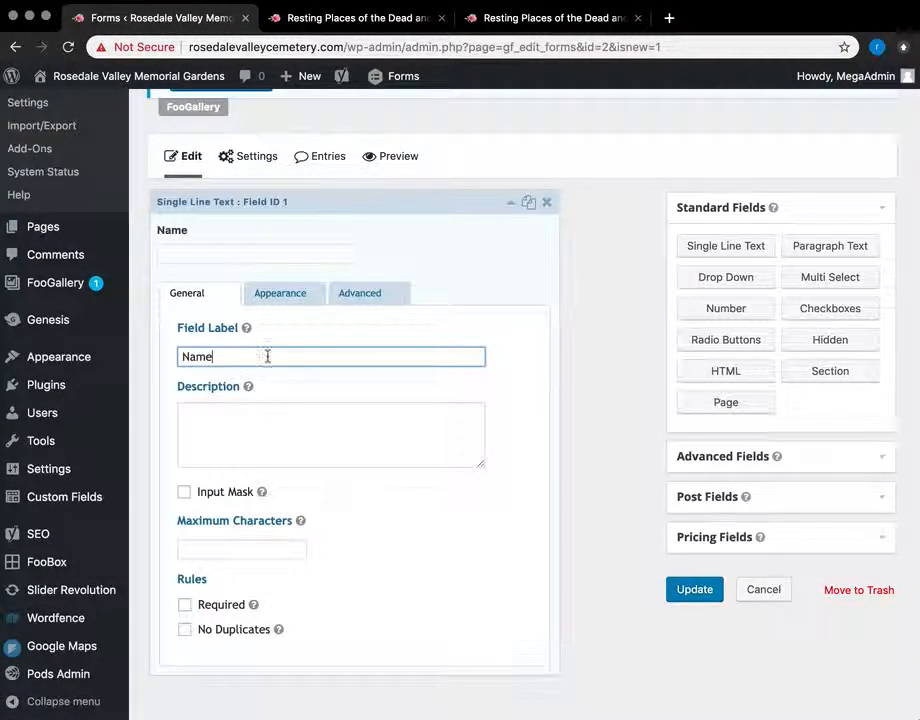
Step: Hide the Name field's label and give it the placeholder 'Name'
scroll(352, 456, down, 1)
click(293, 277)
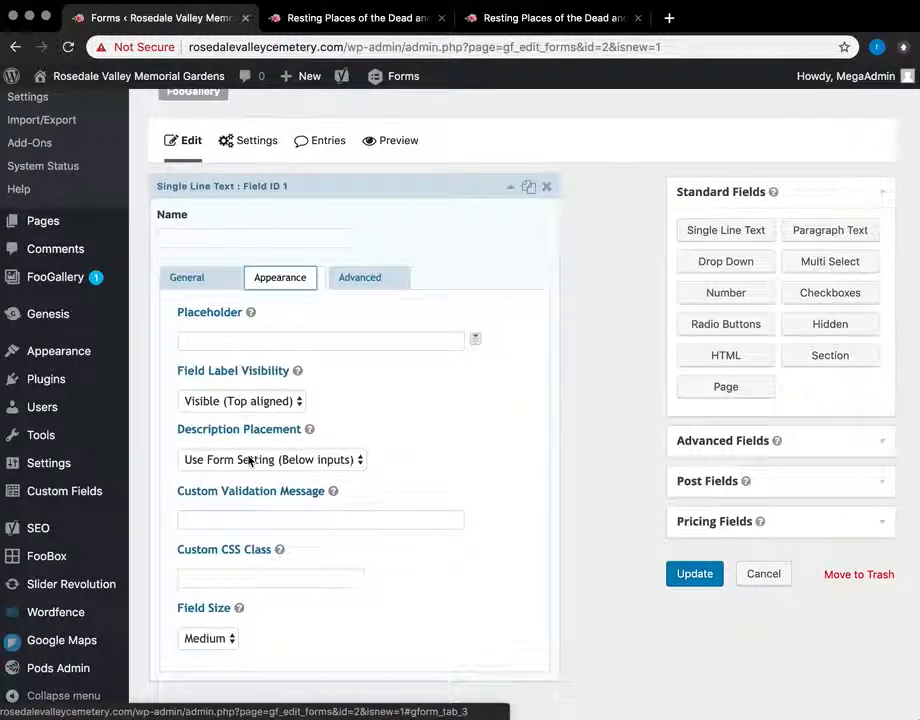
click(252, 402)
click(256, 420)
click(245, 326)
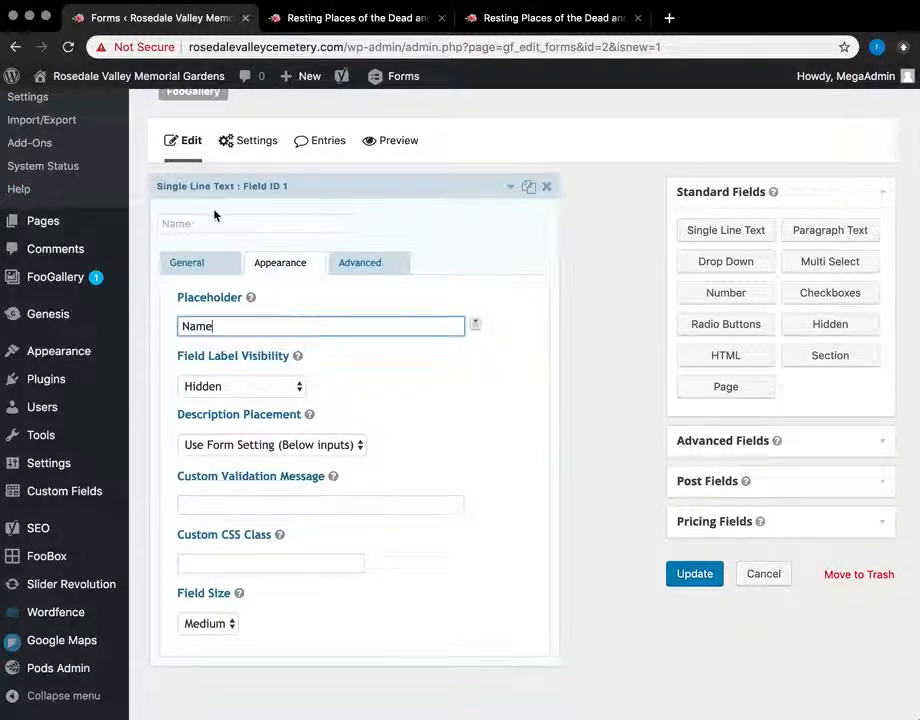
scroll(216, 400, down, 2)
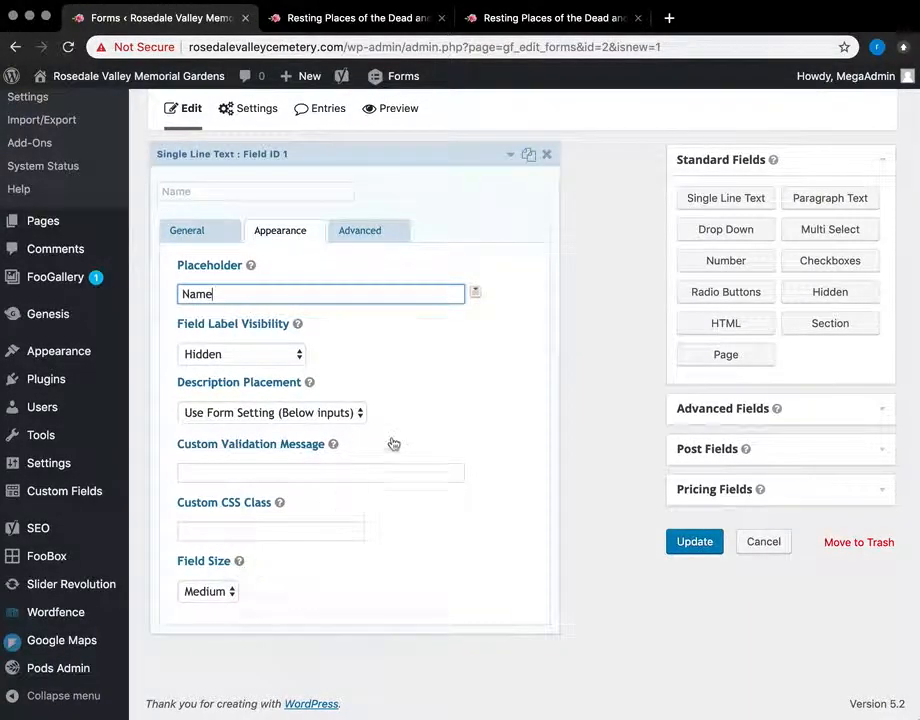
click(190, 231)
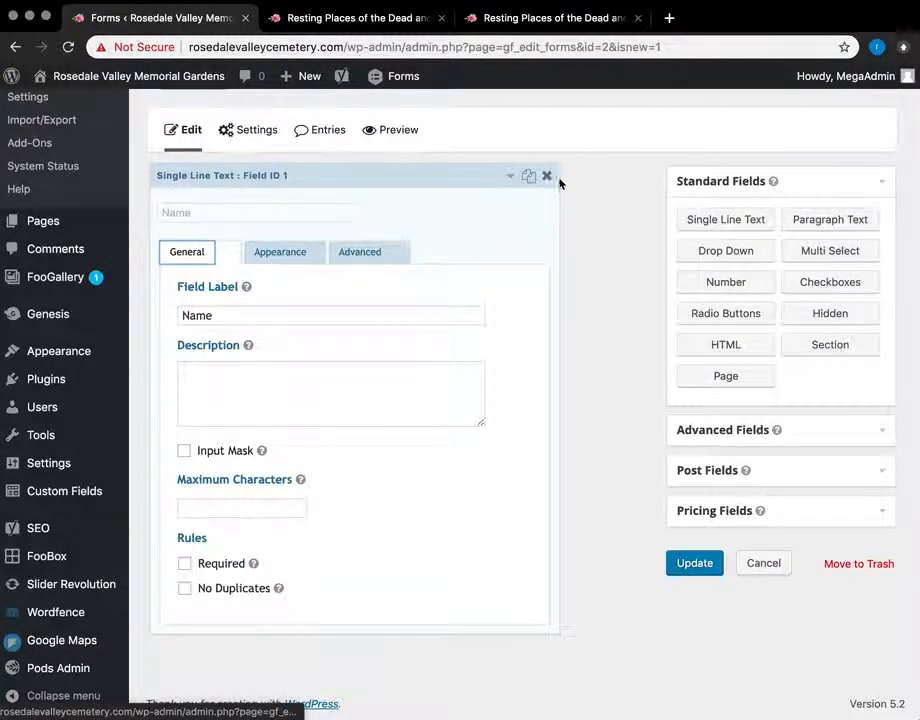
Step: Add an Address field from Advanced Fields and turn off its Address Line 2 subfield
click(884, 435)
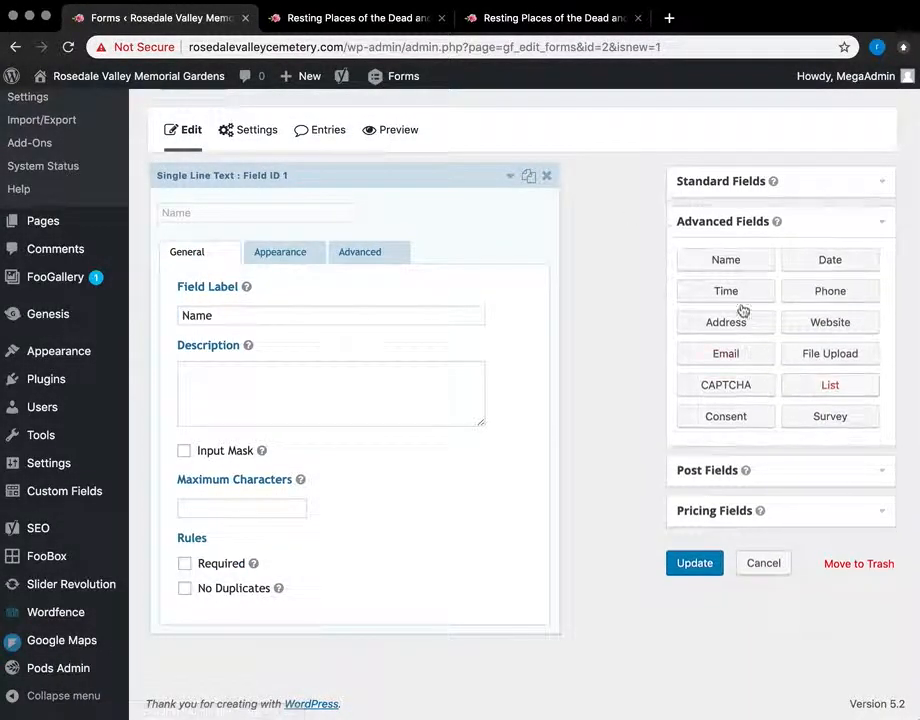
drag(745, 319, 230, 396)
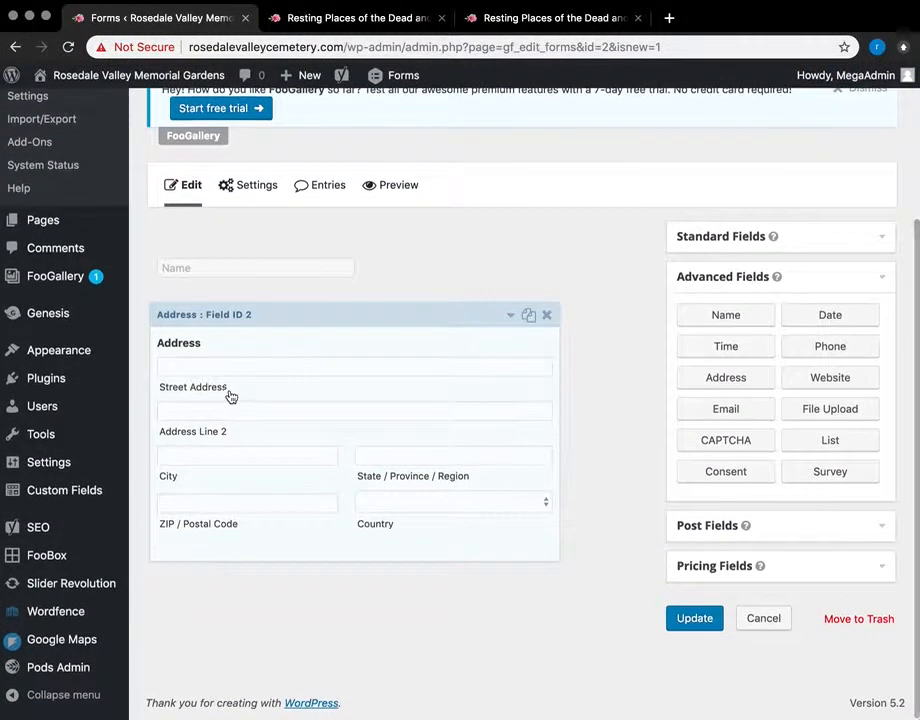
click(511, 321)
scroll(343, 528, down, 3)
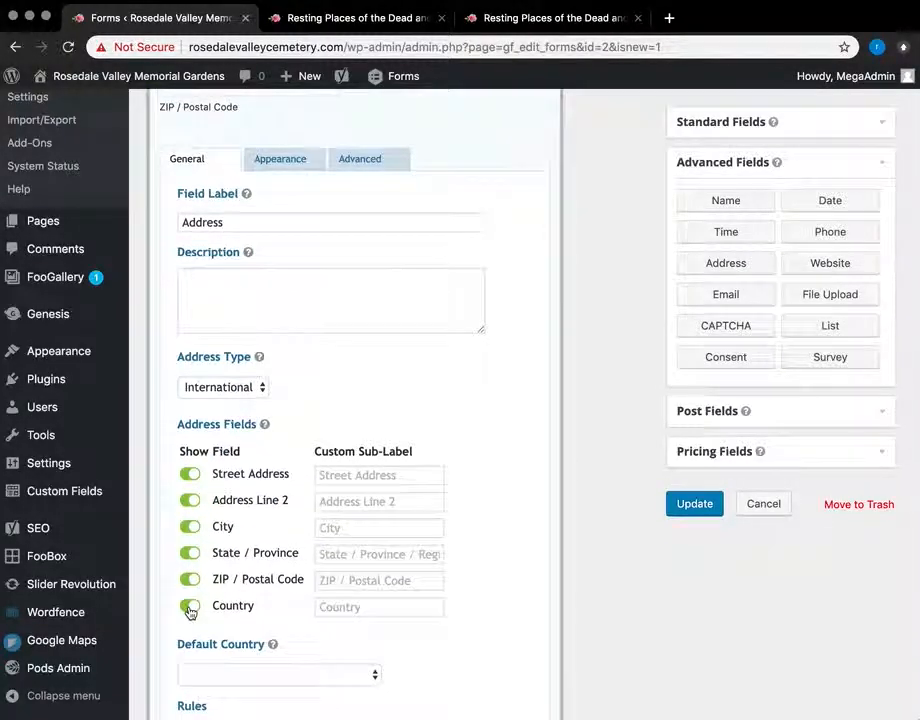
click(191, 500)
Step: Cancel the form edits and leave without saving
scroll(265, 450, up, 3)
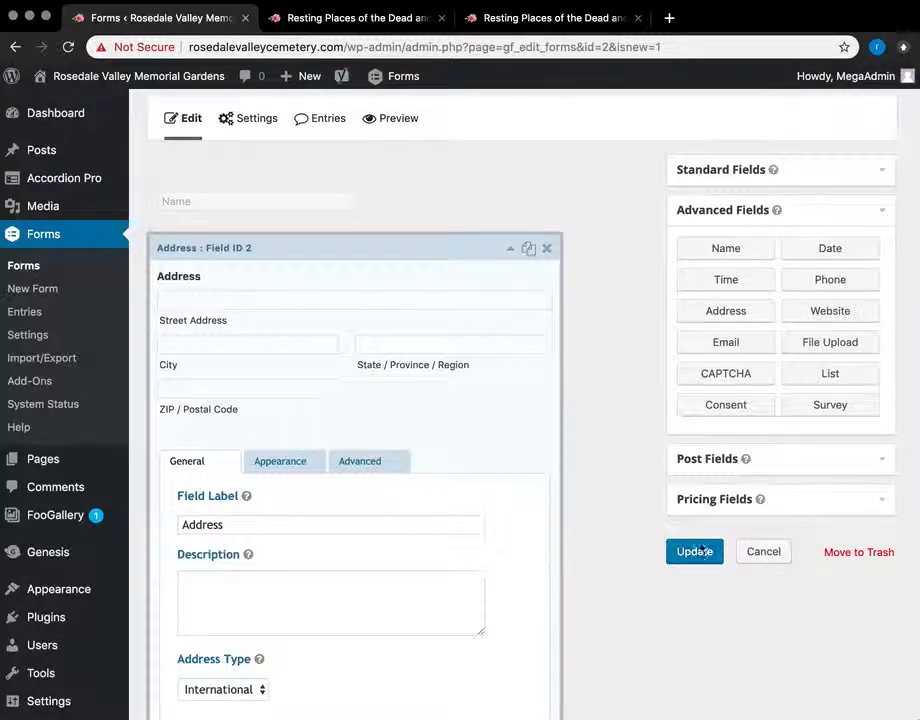
click(772, 551)
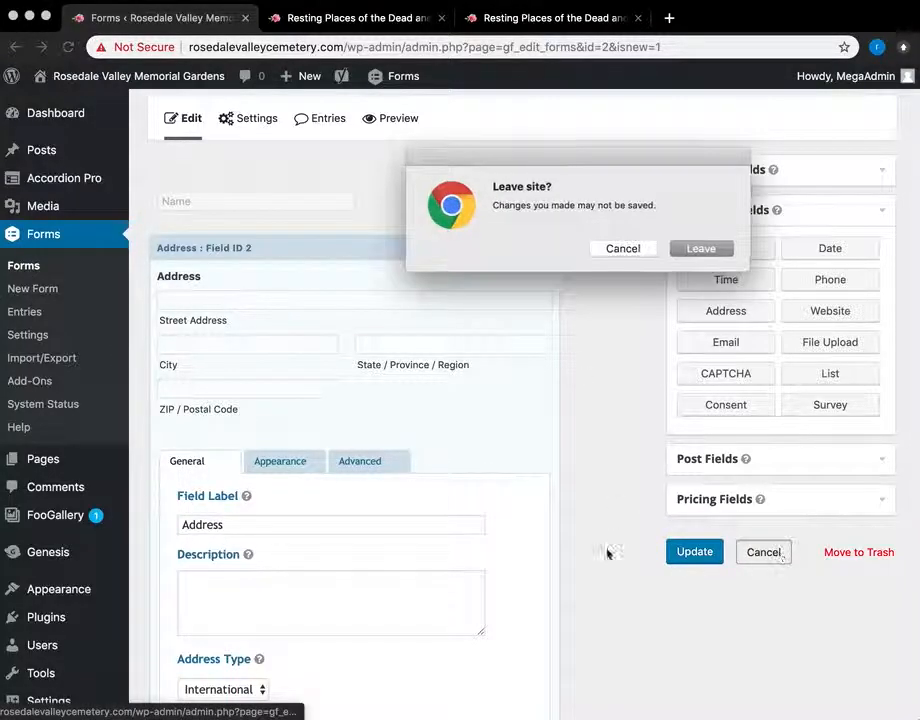
click(711, 249)
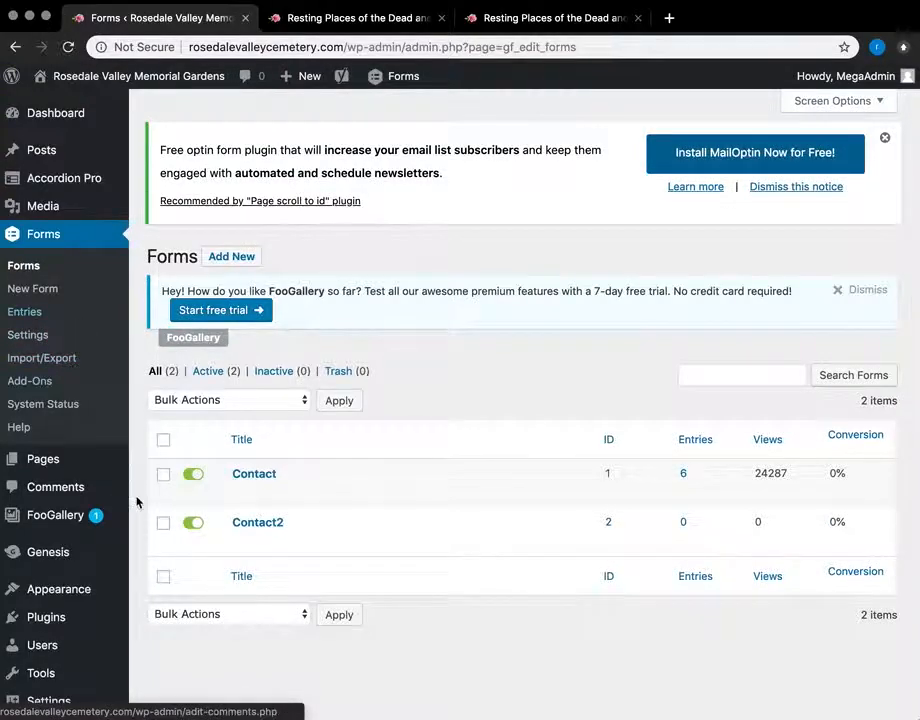
Step: Go to Pages > All Pages and open the Pricing page for editing
scroll(137, 500, down, 3)
mouse_move(62, 342)
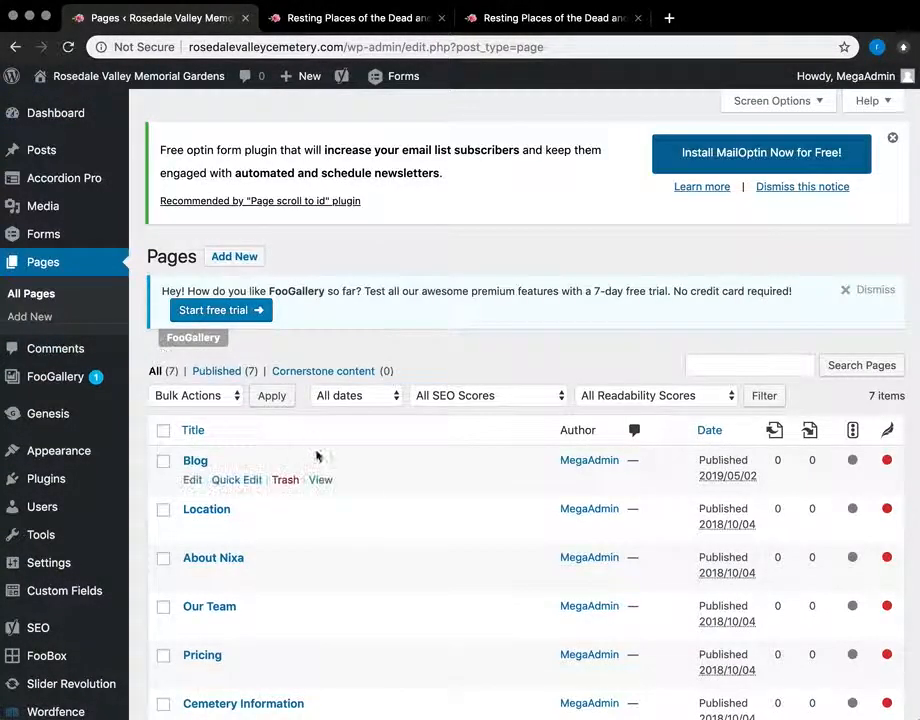
scroll(284, 441, down, 4)
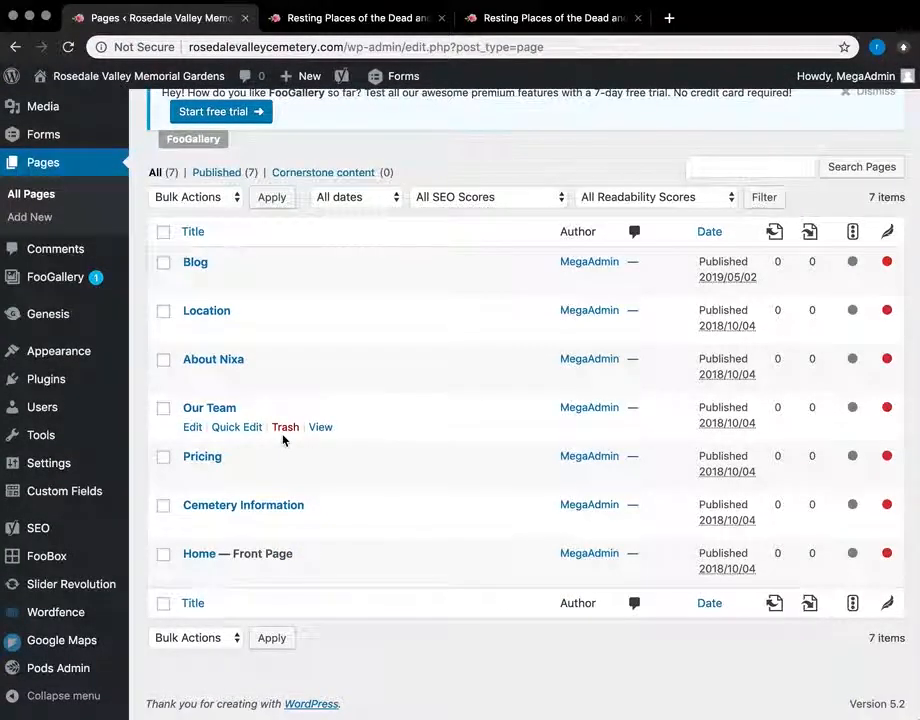
click(202, 459)
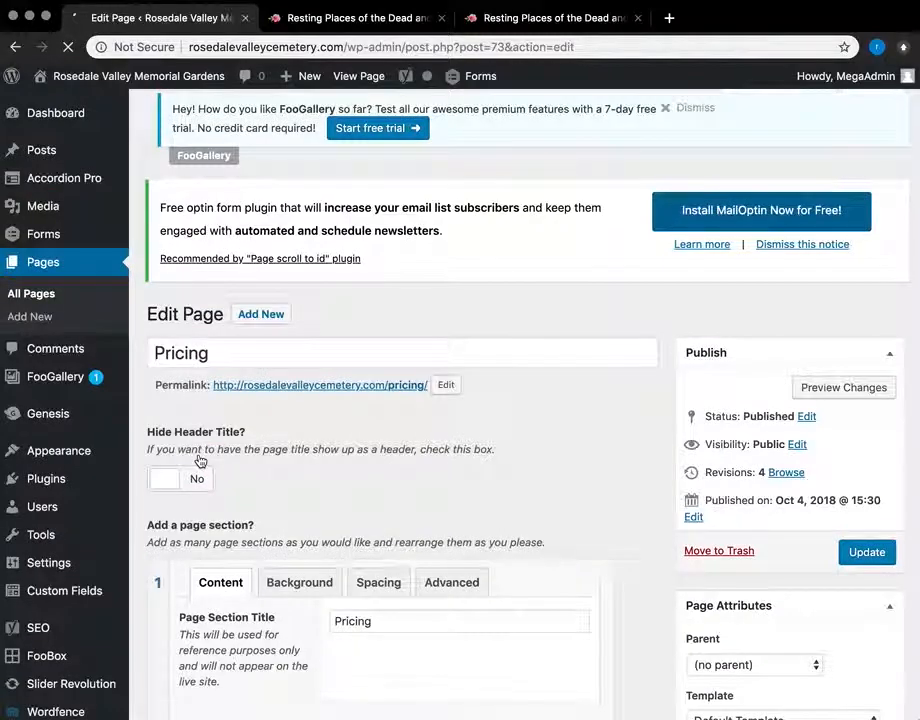
Step: Touch up the section text around the Traditional Burial Plots price and the word 'possible'
scroll(242, 455, down, 6)
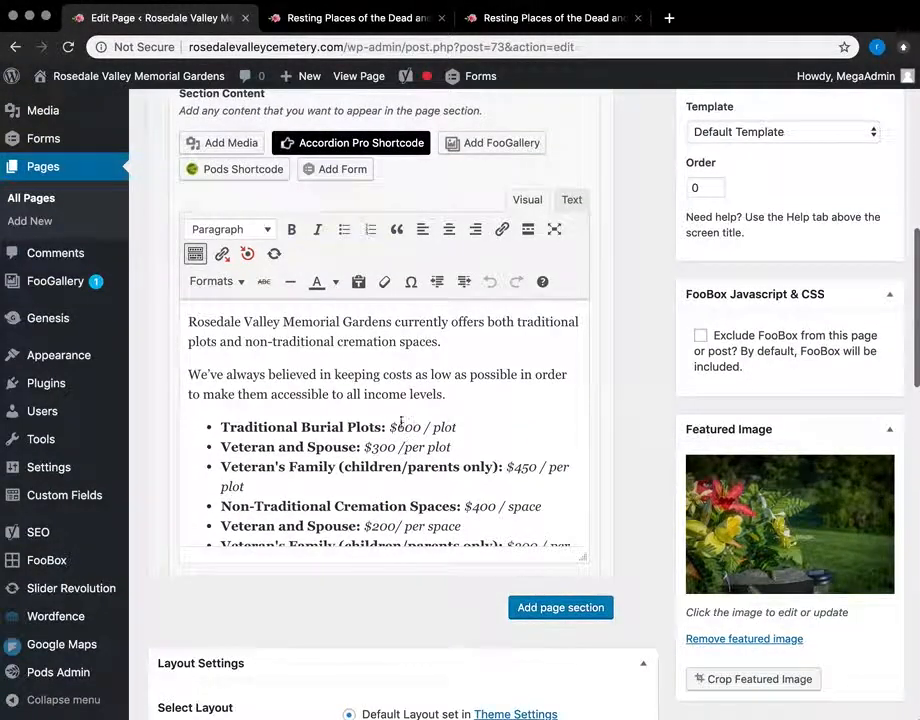
scroll(307, 366, down, 5)
scroll(307, 400, up, 4)
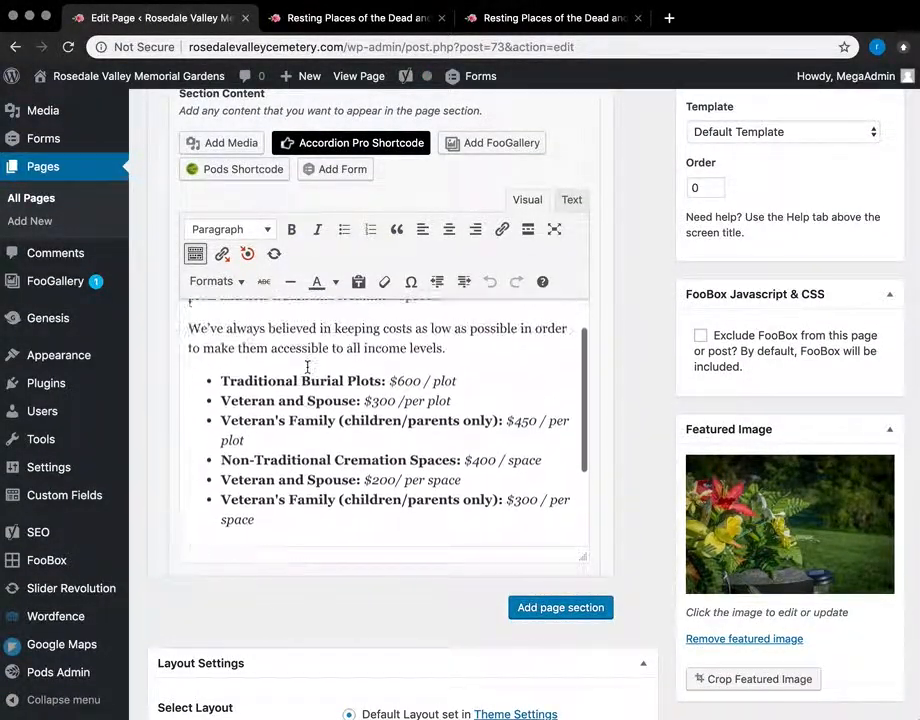
click(419, 380)
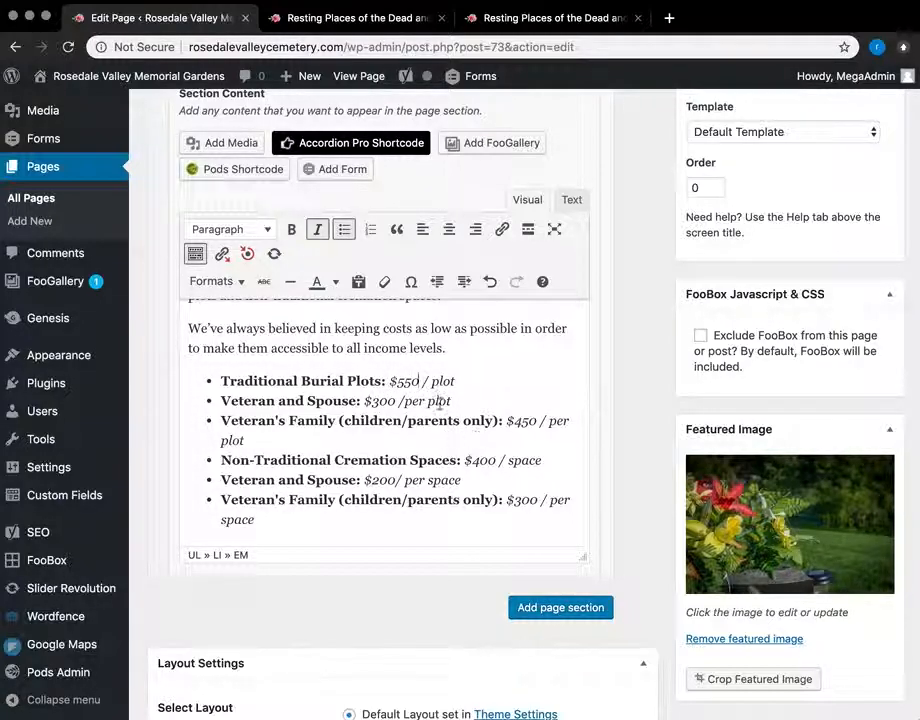
scroll(452, 410, up, 1)
key(BackSpace)
key(BackSpace)
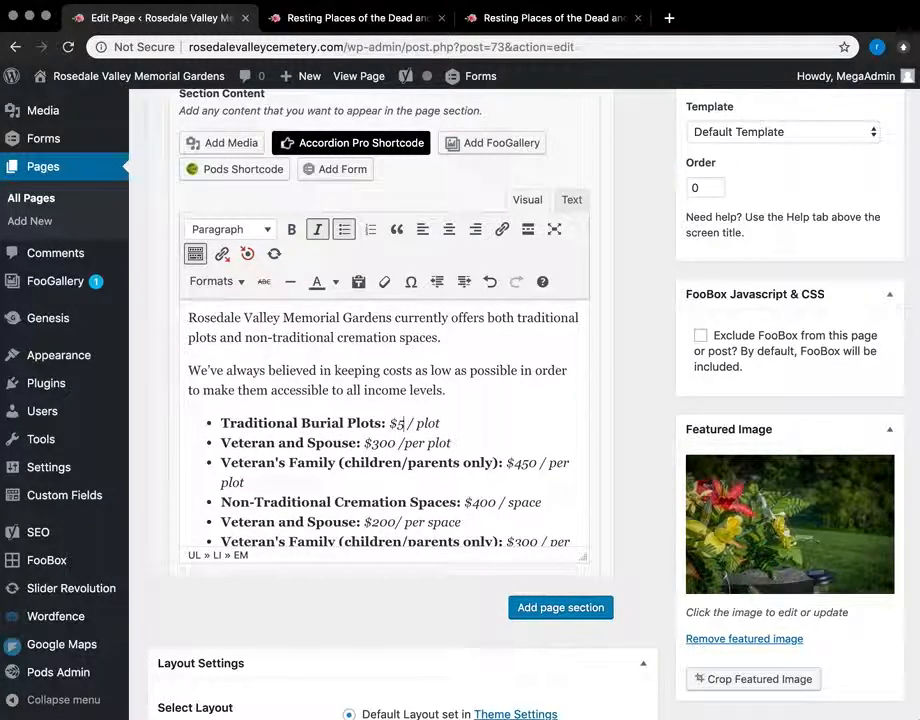
click(477, 364)
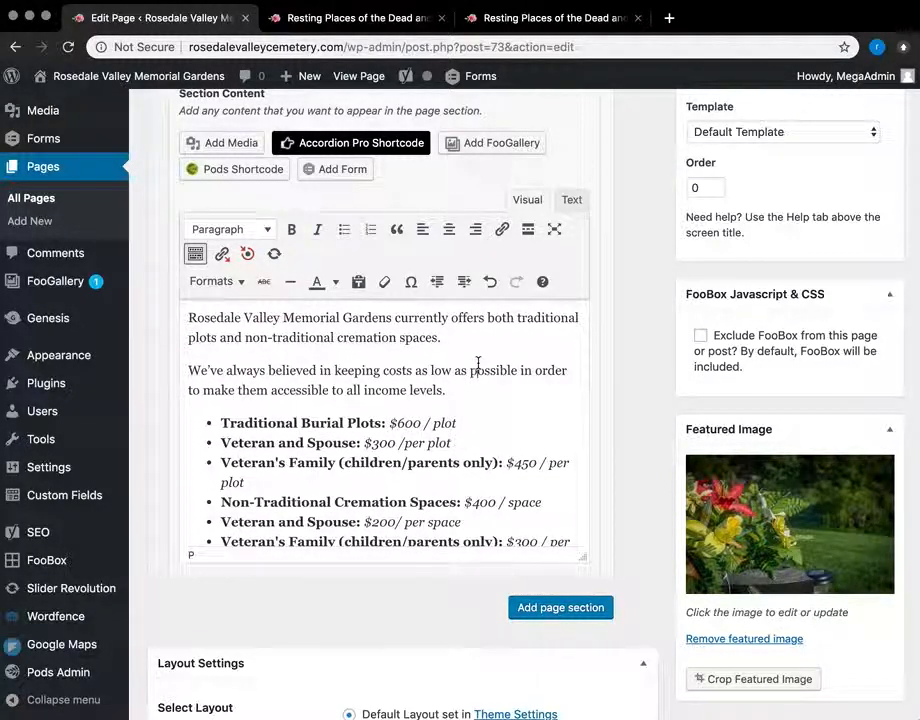
key(BackSpace)
text(p)
Step: Review the Section Content, then add an empty page section 2
scroll(472, 369, down, 5)
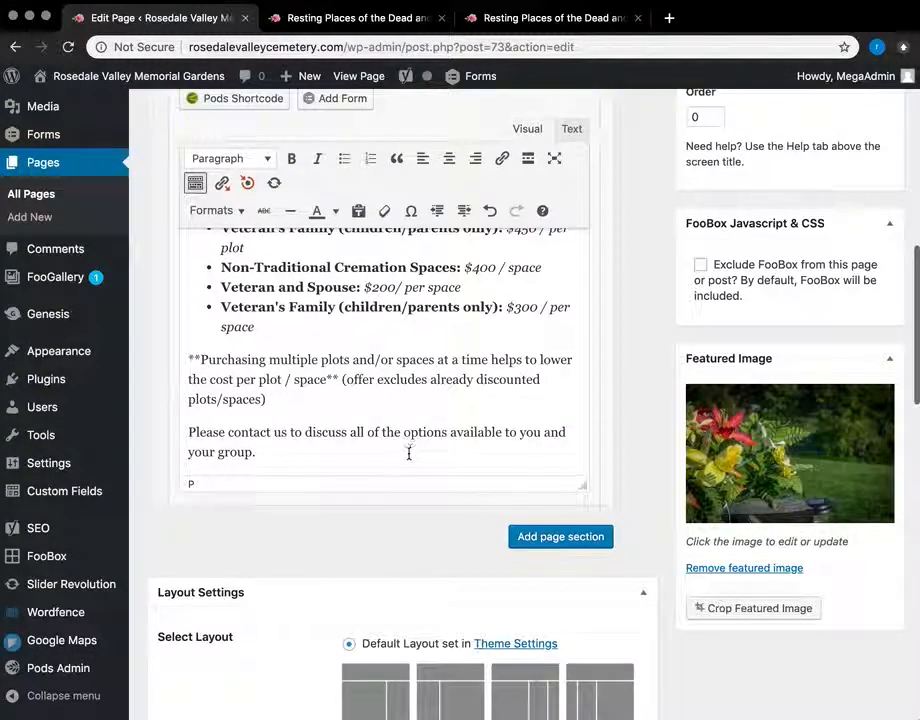
scroll(409, 449, up, 3)
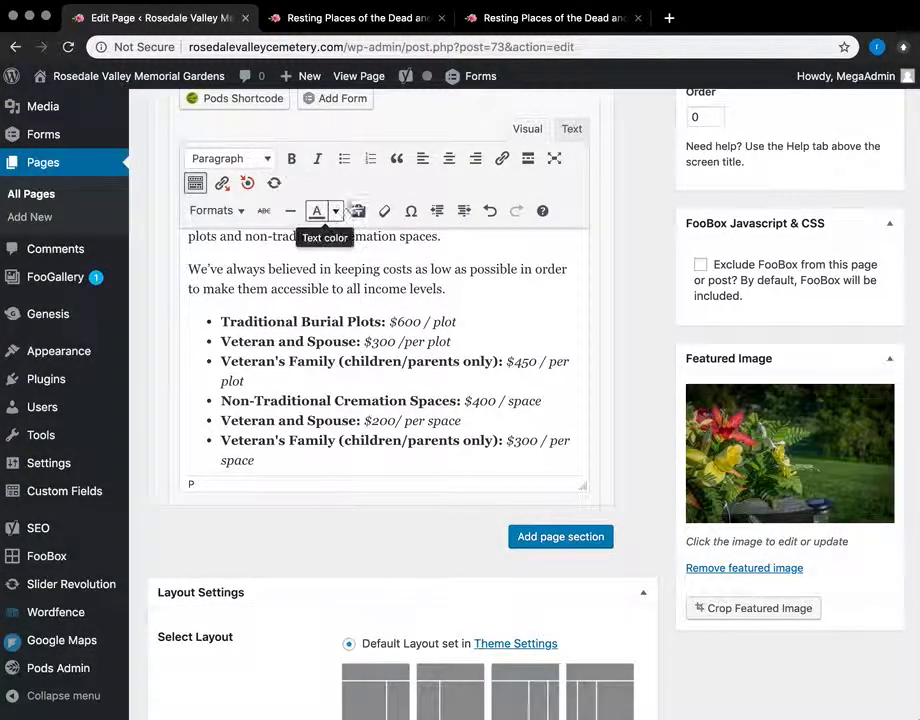
scroll(335, 365, up, 2)
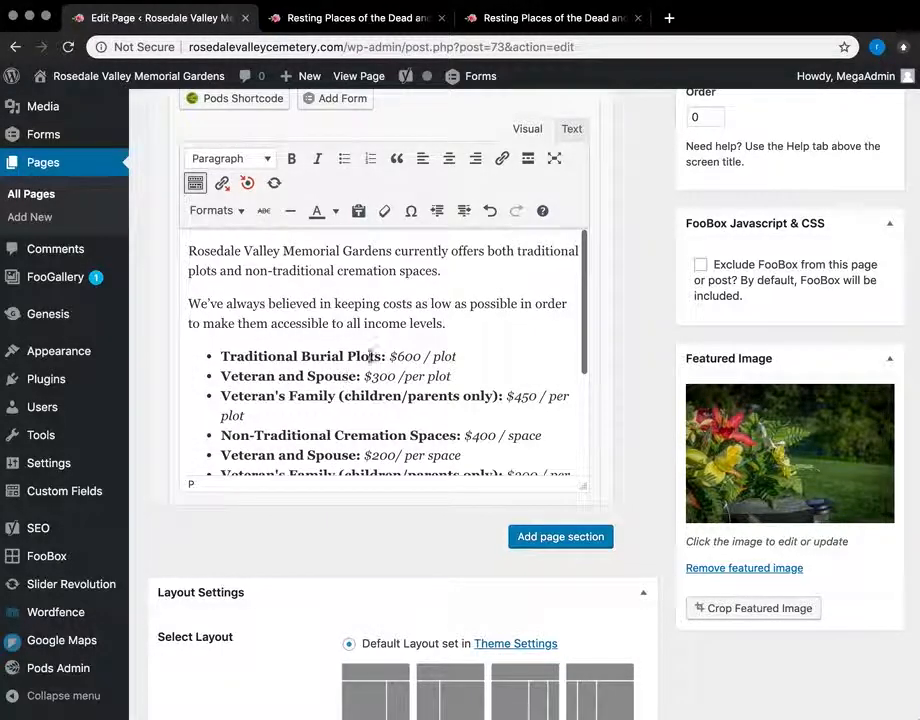
scroll(684, 326, up, 2)
scroll(684, 326, up, 2)
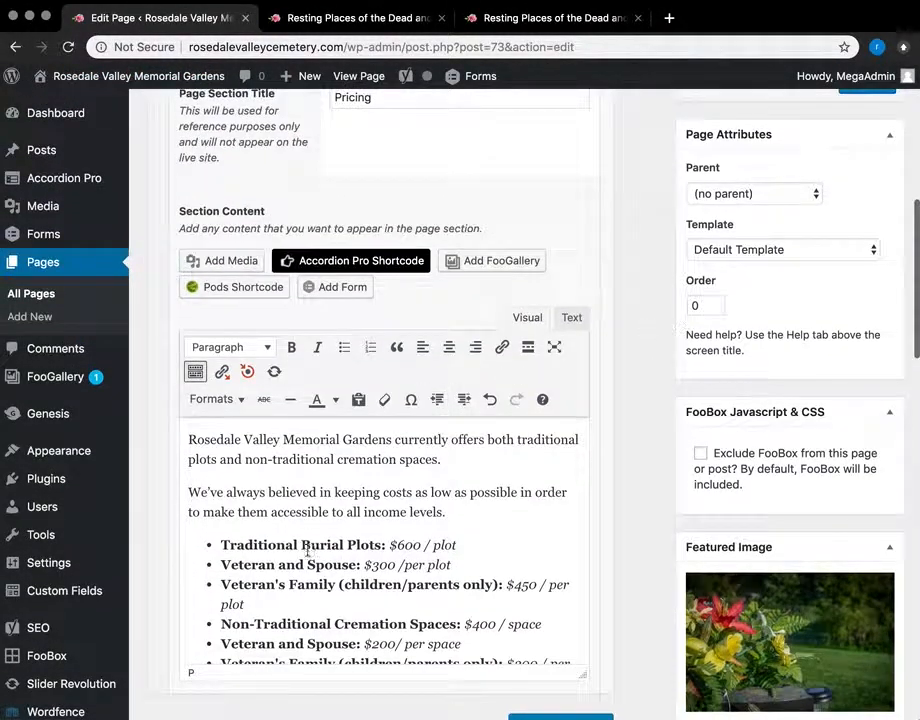
scroll(565, 579, down, 3)
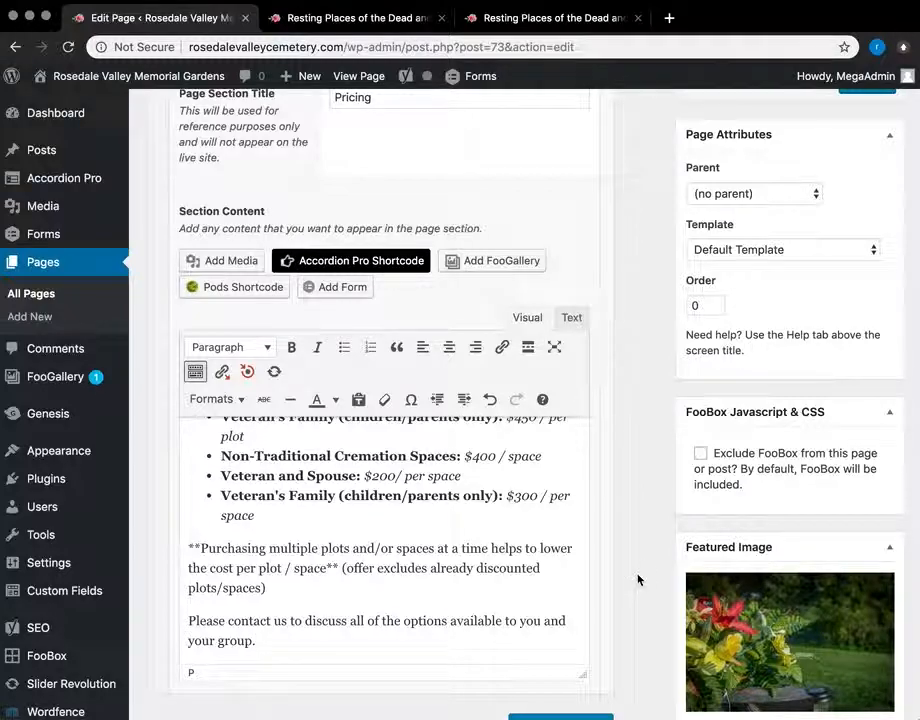
scroll(644, 579, down, 5)
click(581, 440)
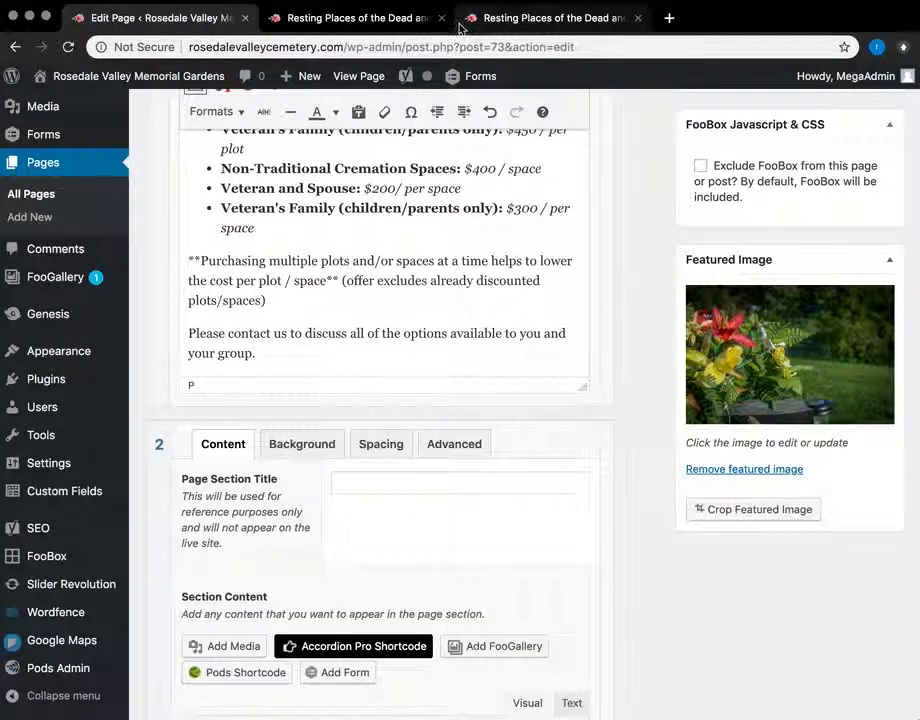
Step: Open the live Pricing page, scroll through its prices, map and contact info, then return to editing
click(400, 20)
click(500, 20)
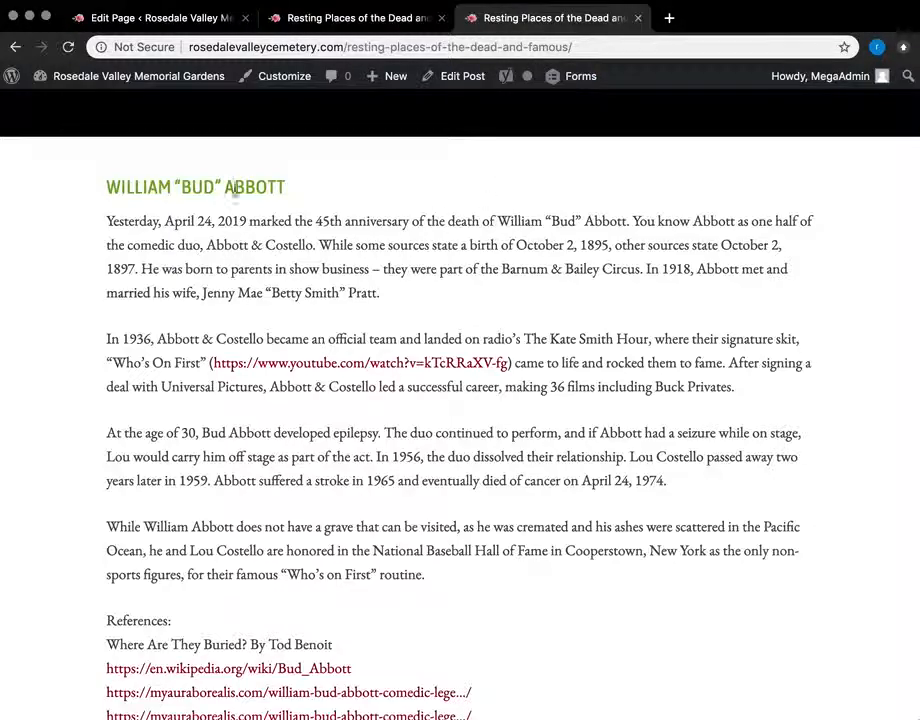
scroll(238, 210, up, 15)
click(533, 179)
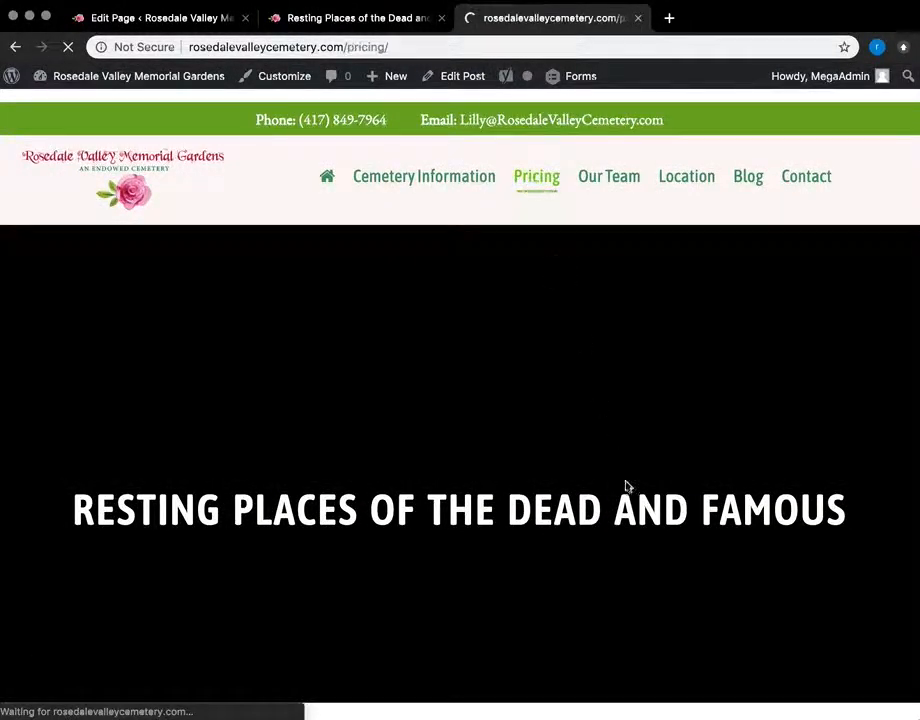
scroll(520, 378, down, 5)
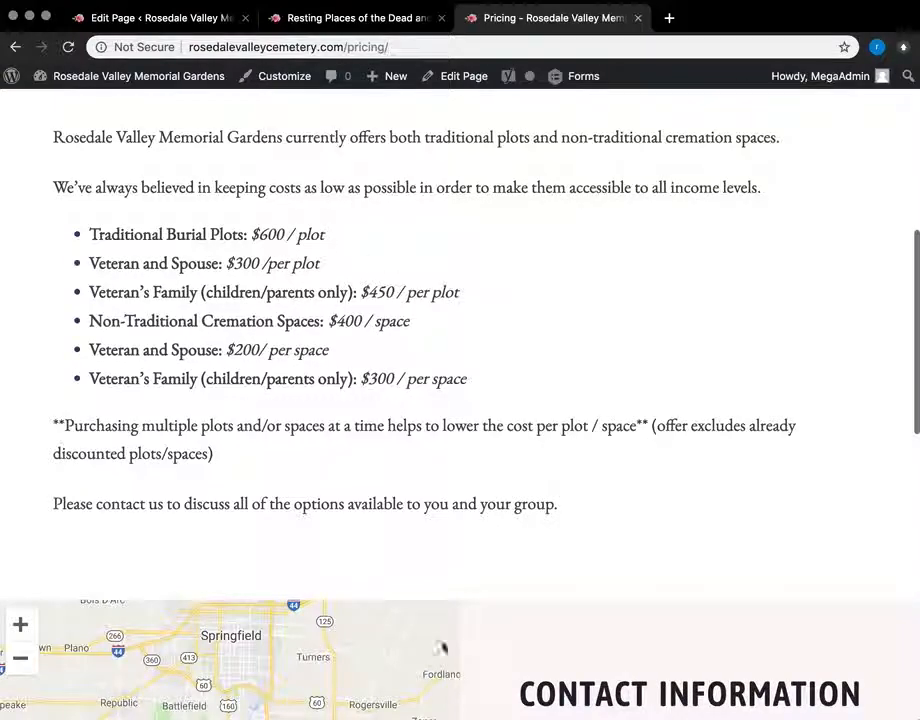
scroll(430, 435, down, 3)
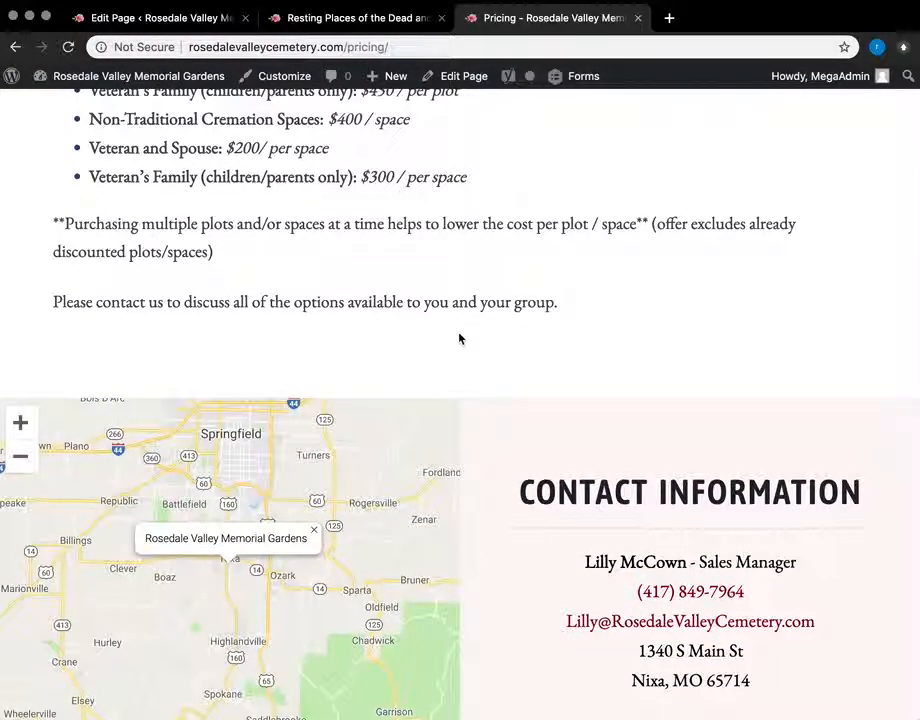
scroll(628, 245, up, 4)
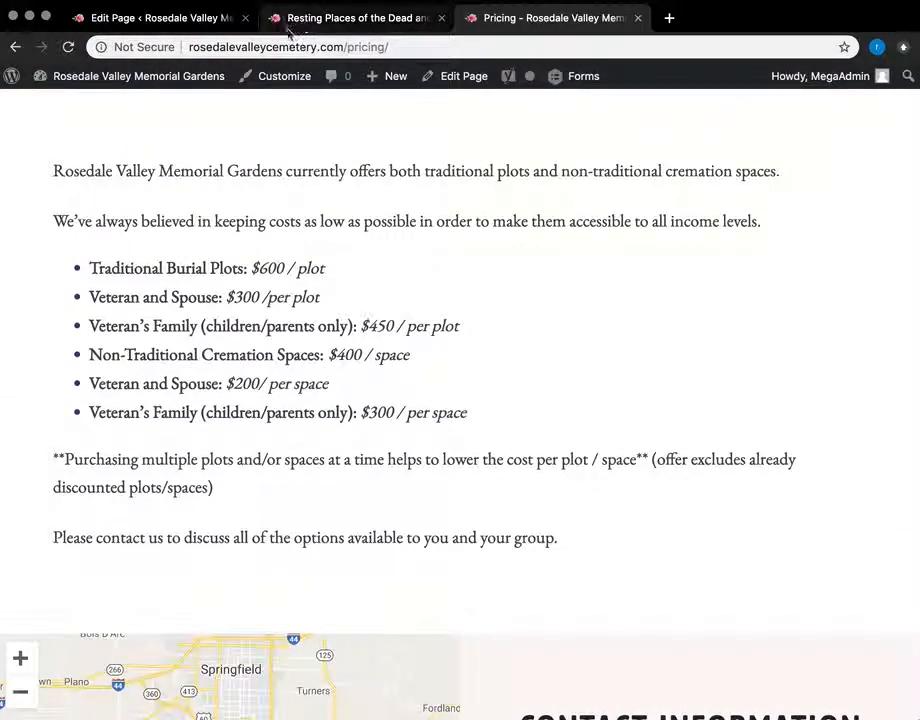
click(165, 17)
Step: Remove the empty section 2, then go to Pages > Add New, leaving unsaved edits behind
scroll(429, 485, down, 5)
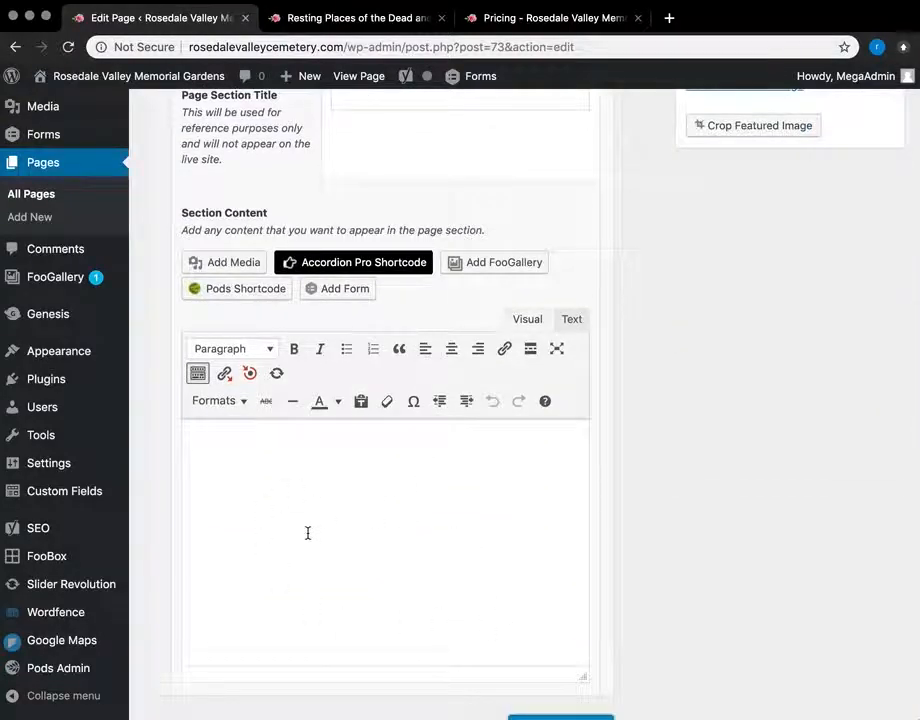
scroll(307, 533, up, 3)
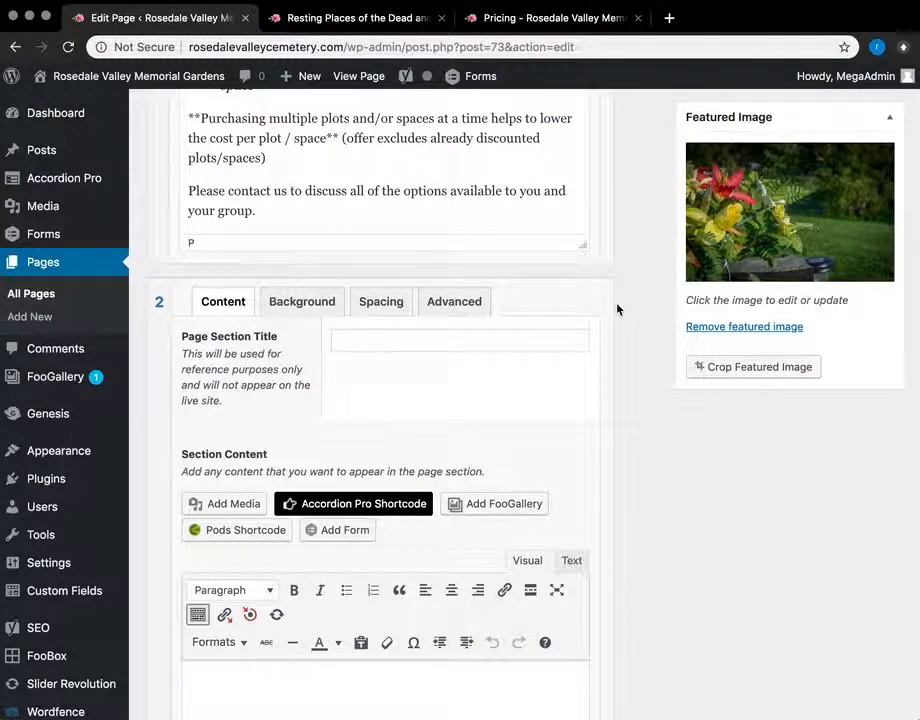
click(613, 308)
click(627, 280)
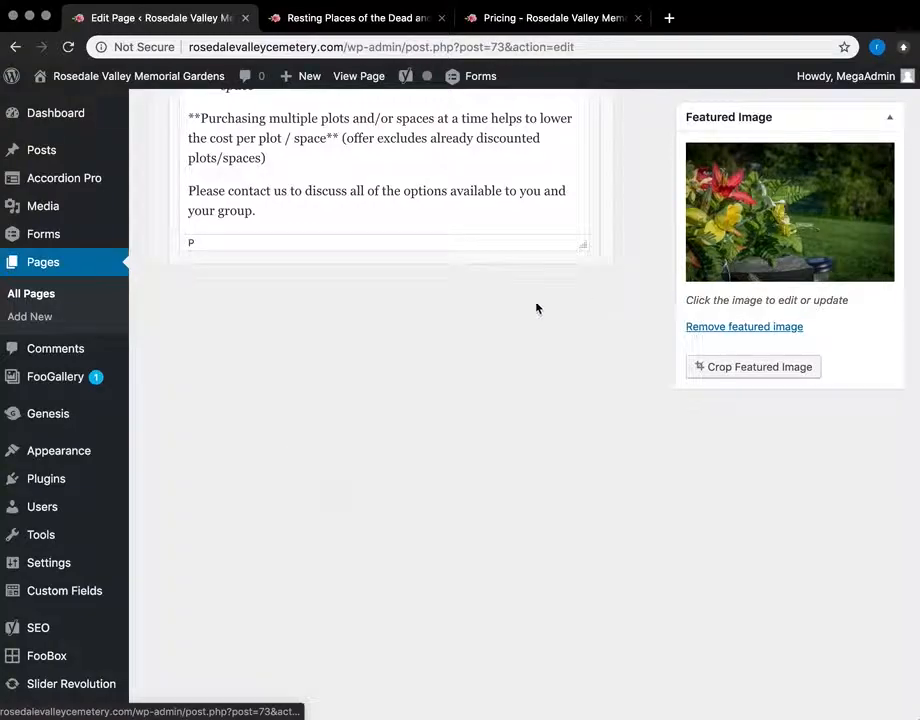
click(36, 316)
click(711, 255)
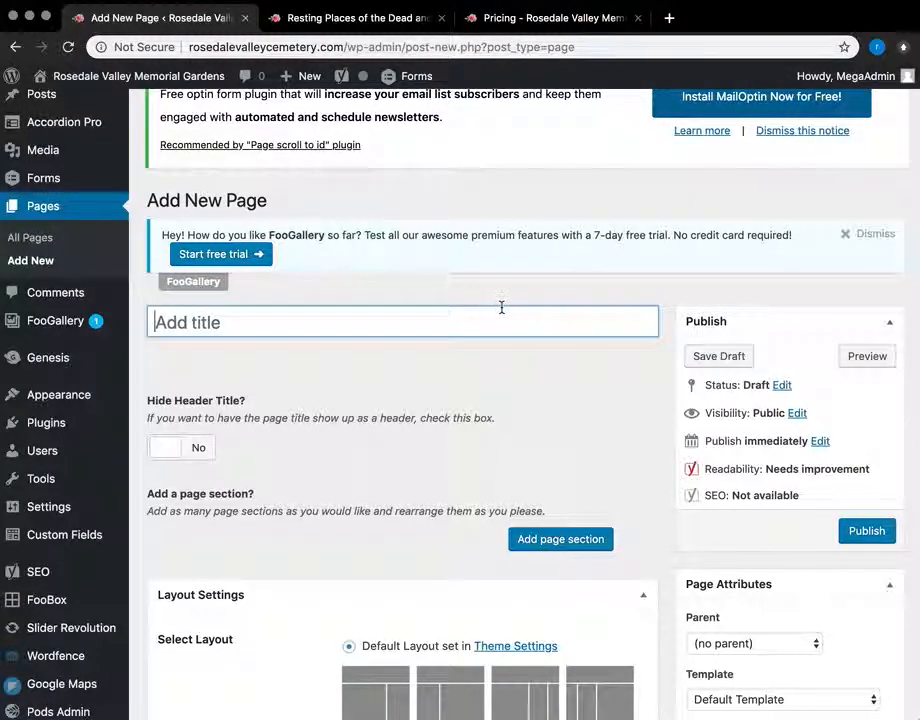
Step: Title the new page 'Travel' and set Hide Header Title to Yes
scroll(493, 312, down, 3)
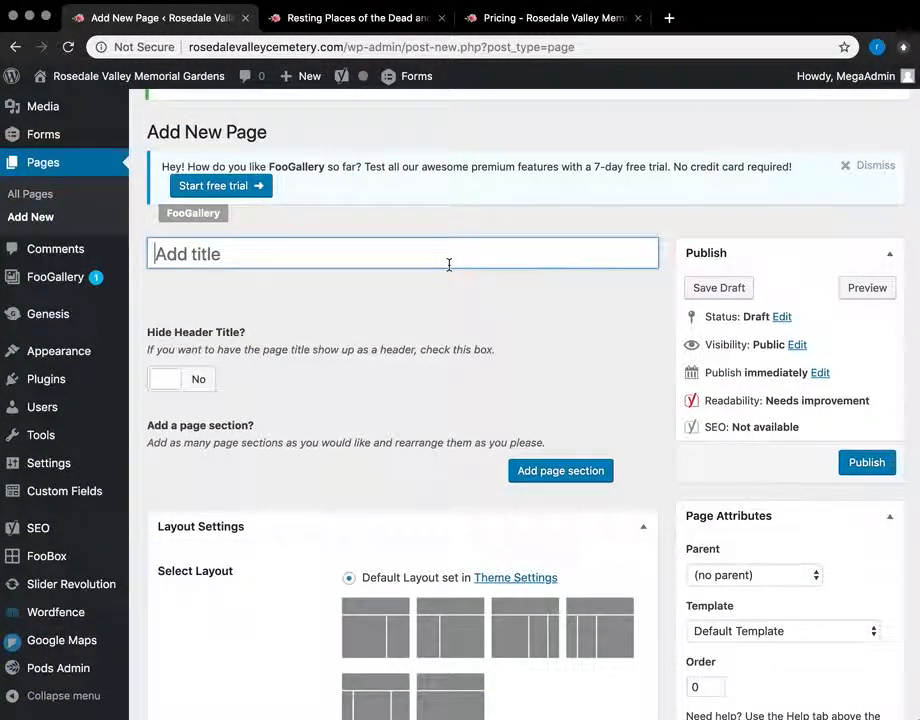
text(Travel)
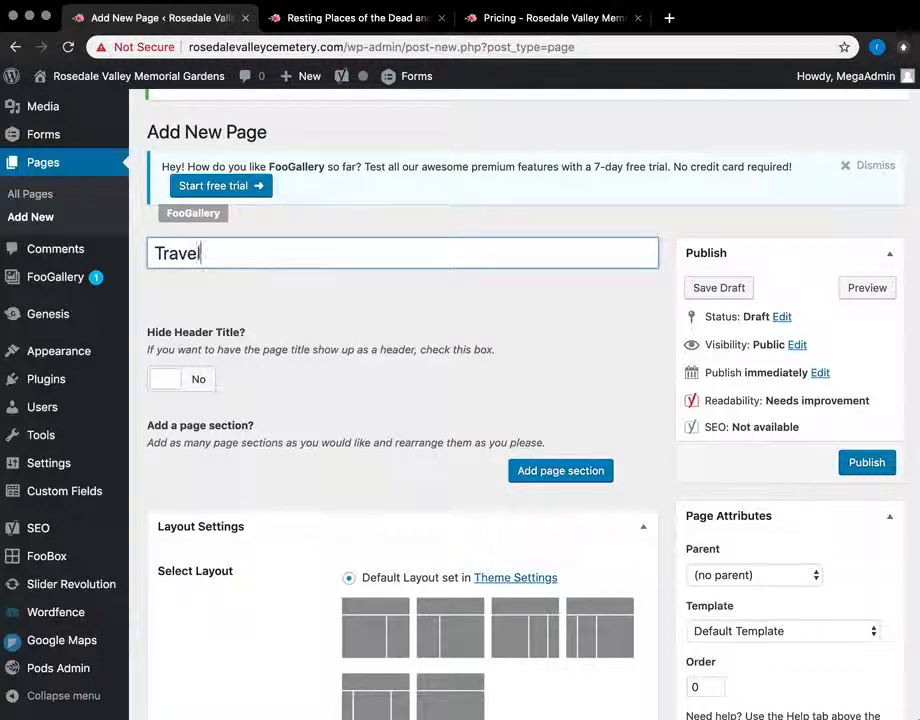
click(332, 396)
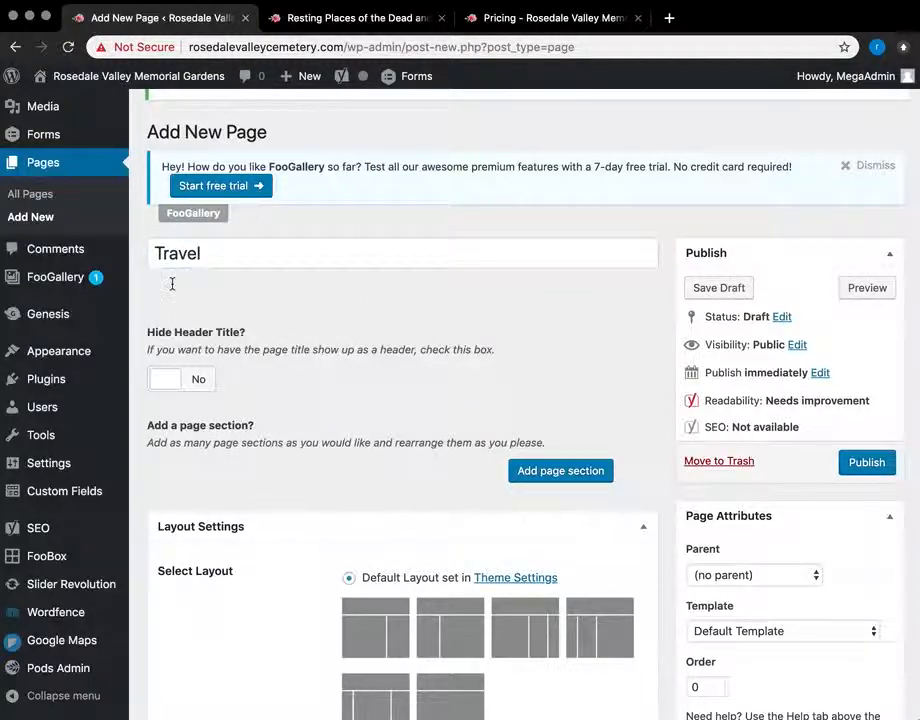
scroll(276, 381, down, 1)
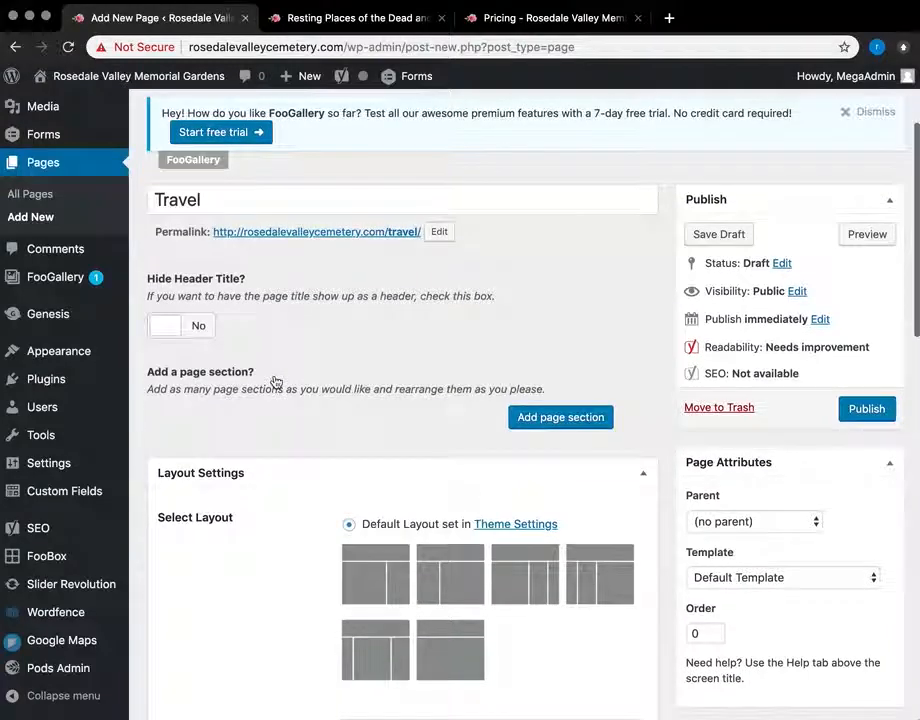
click(174, 332)
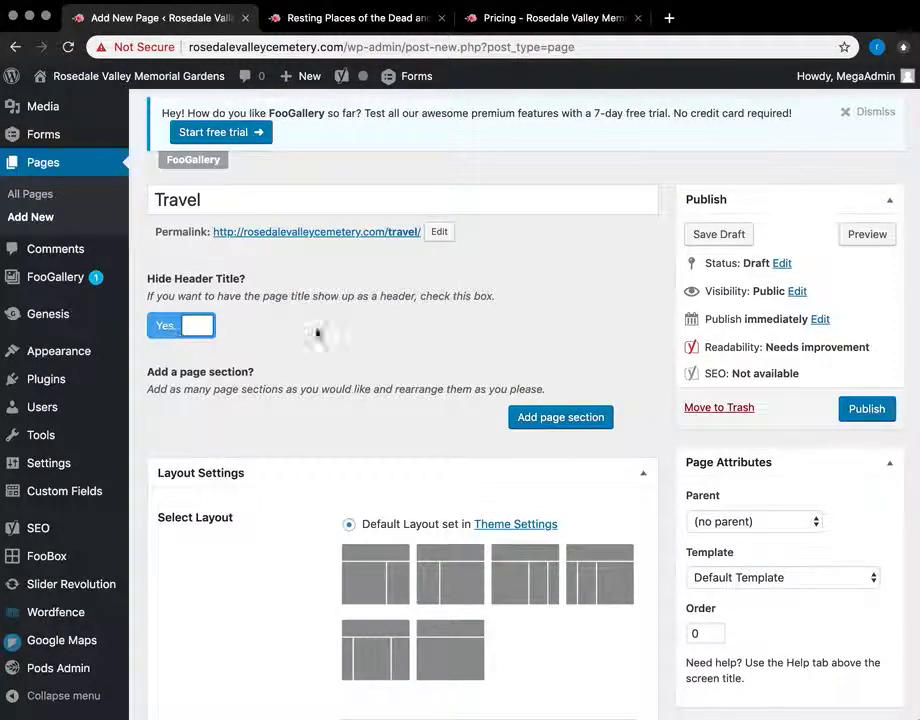
Step: Add two page sections, remove one, and cancel removing the other
click(575, 419)
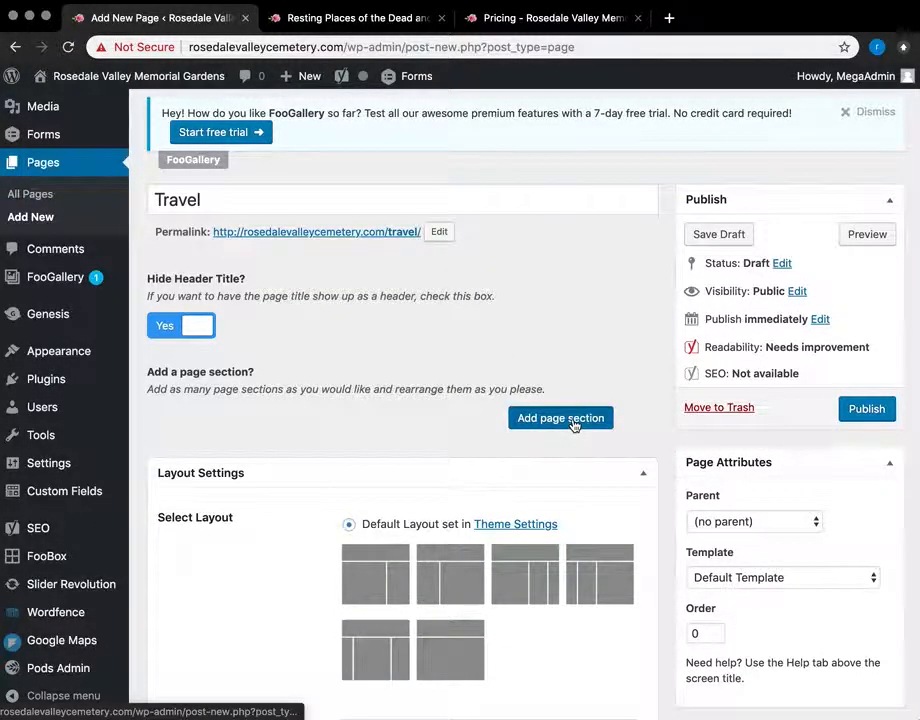
scroll(575, 424, down, 4)
click(382, 680)
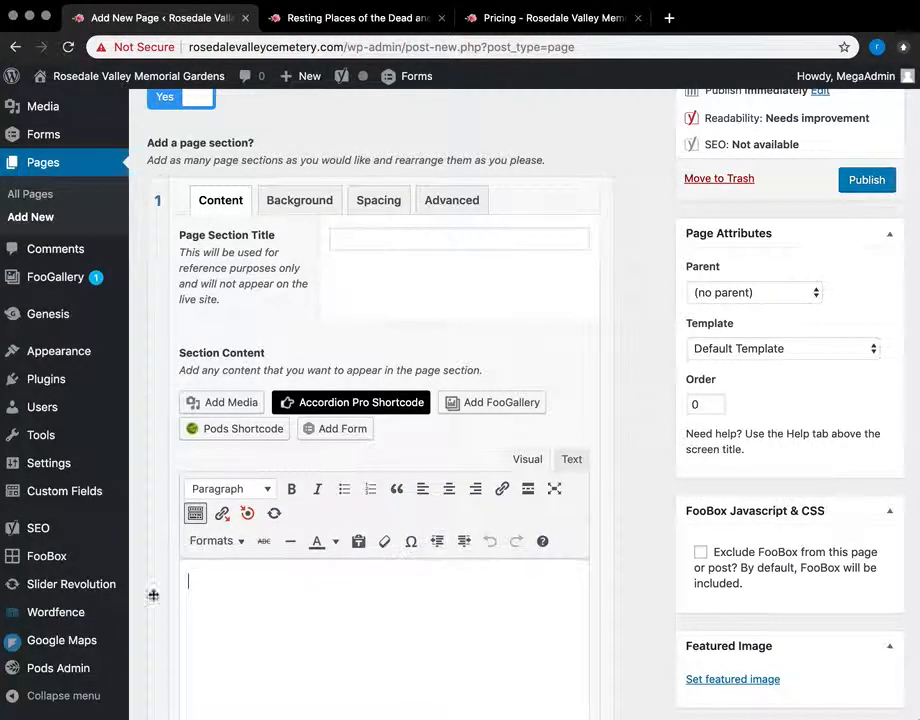
scroll(200, 385, down, 5)
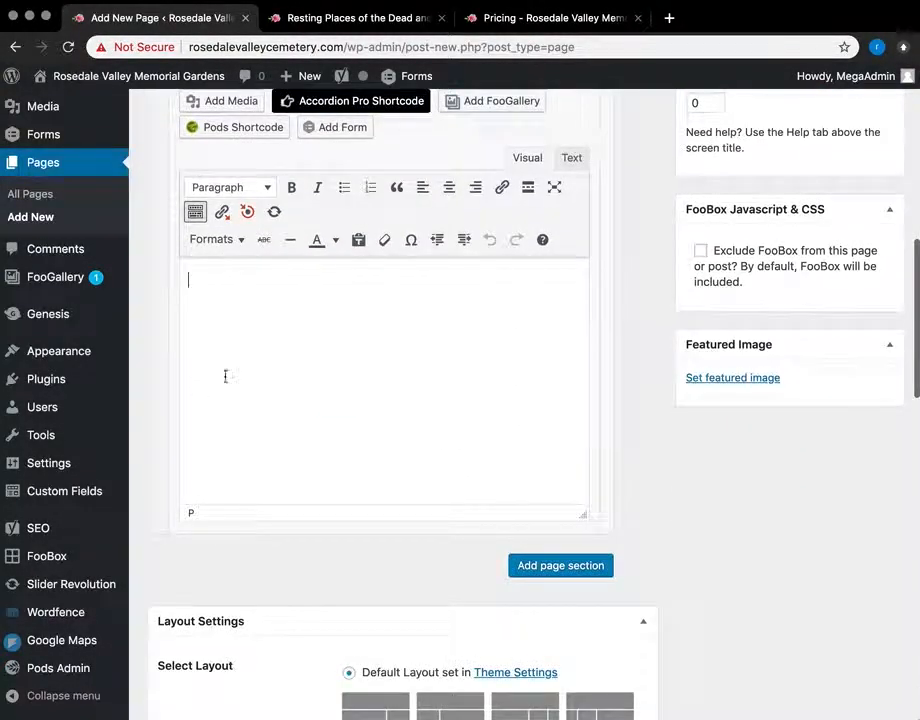
click(544, 577)
scroll(487, 525, down, 4)
scroll(602, 460, up, 6)
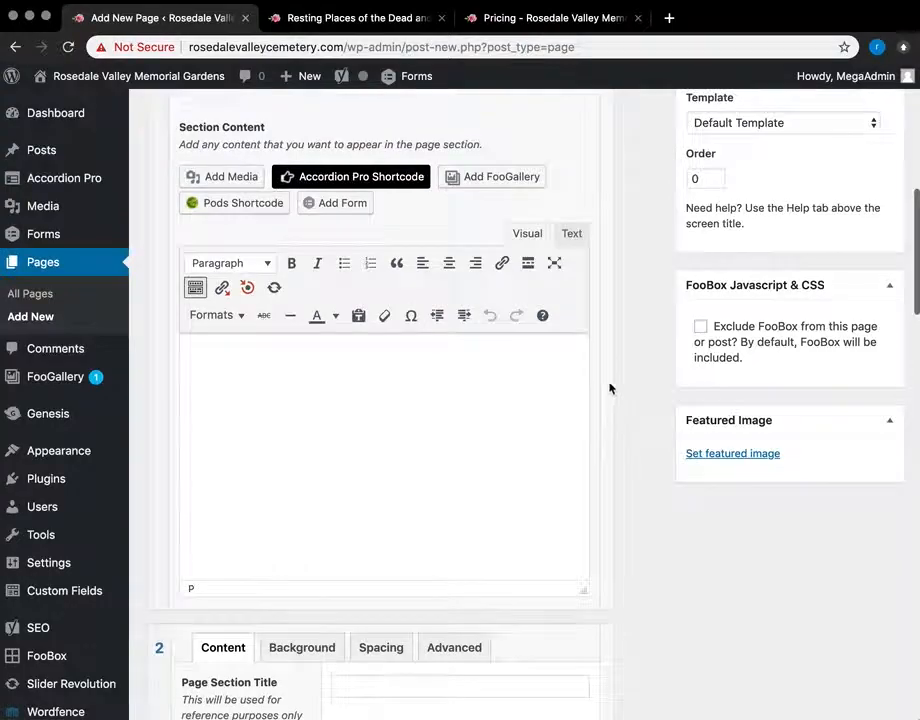
scroll(640, 450, up, 6)
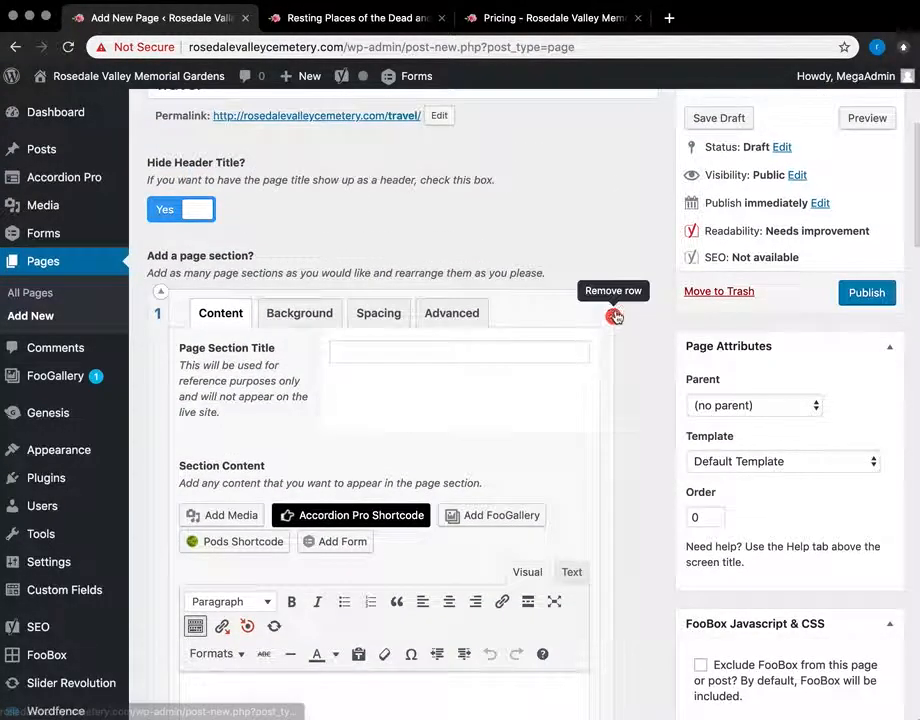
click(613, 315)
click(625, 290)
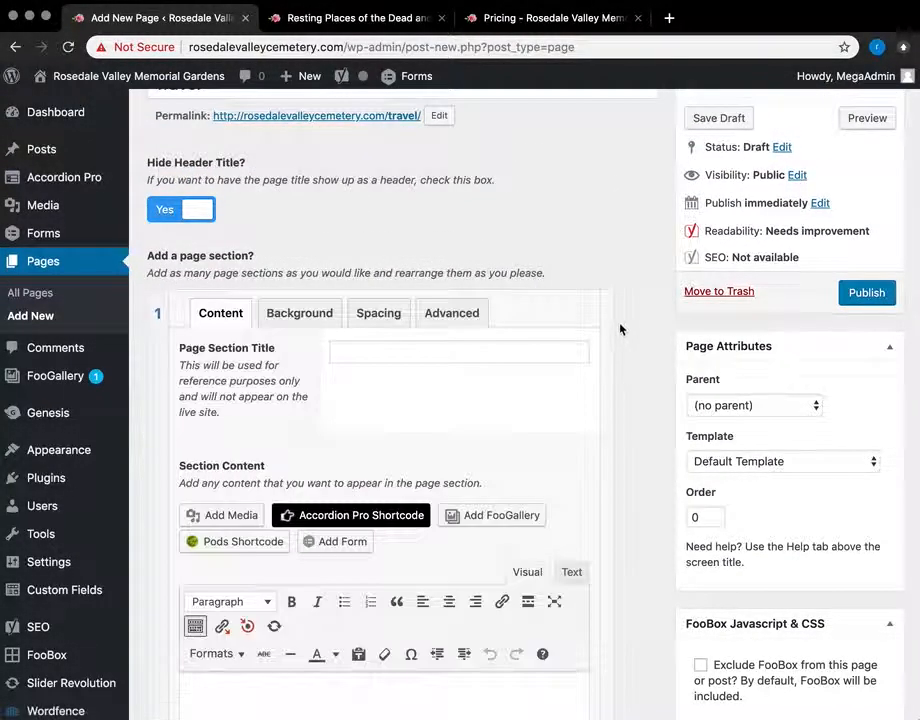
click(613, 315)
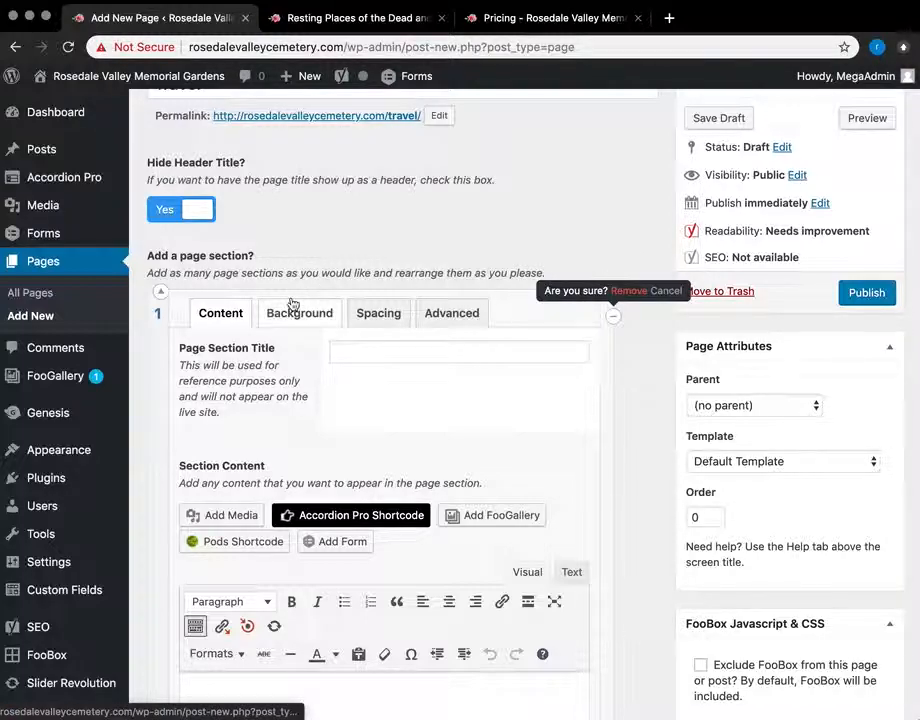
click(718, 292)
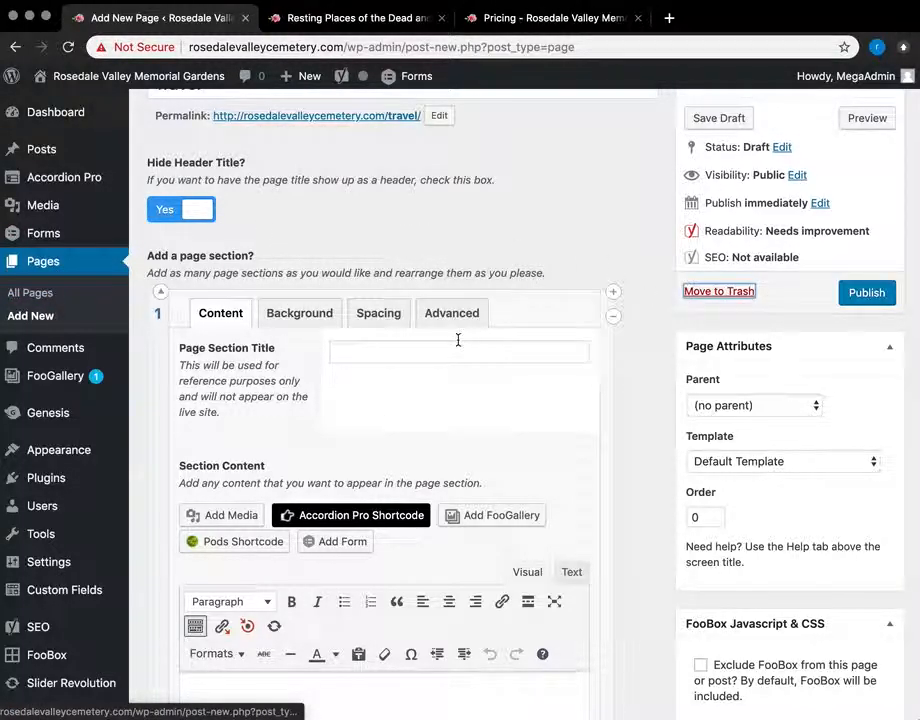
Step: Abandon the Travel draft and return to the Pages list
click(22, 266)
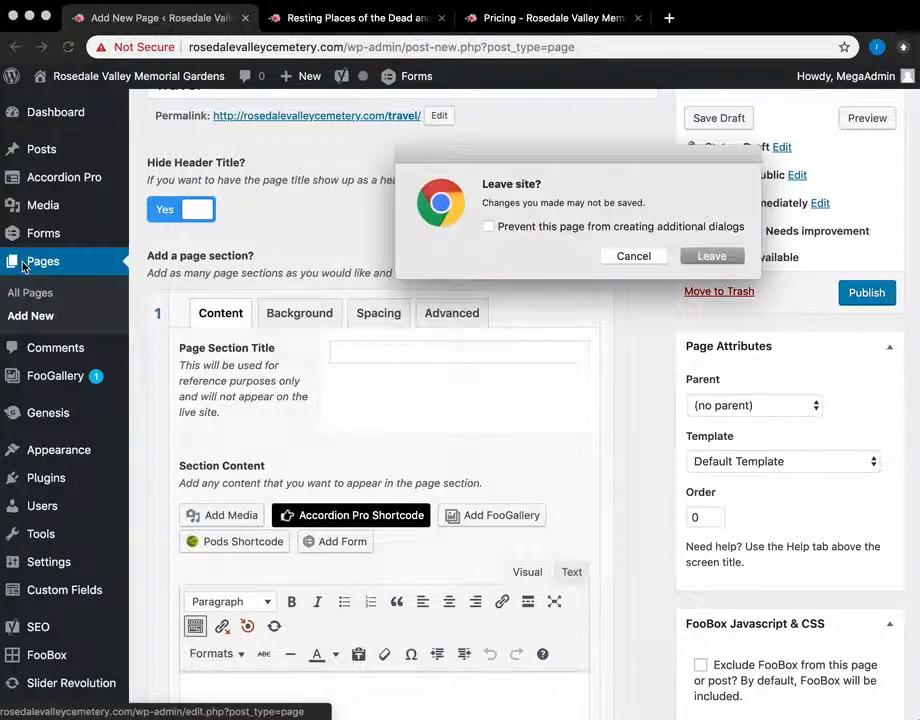
click(712, 257)
scroll(471, 434, down, 2)
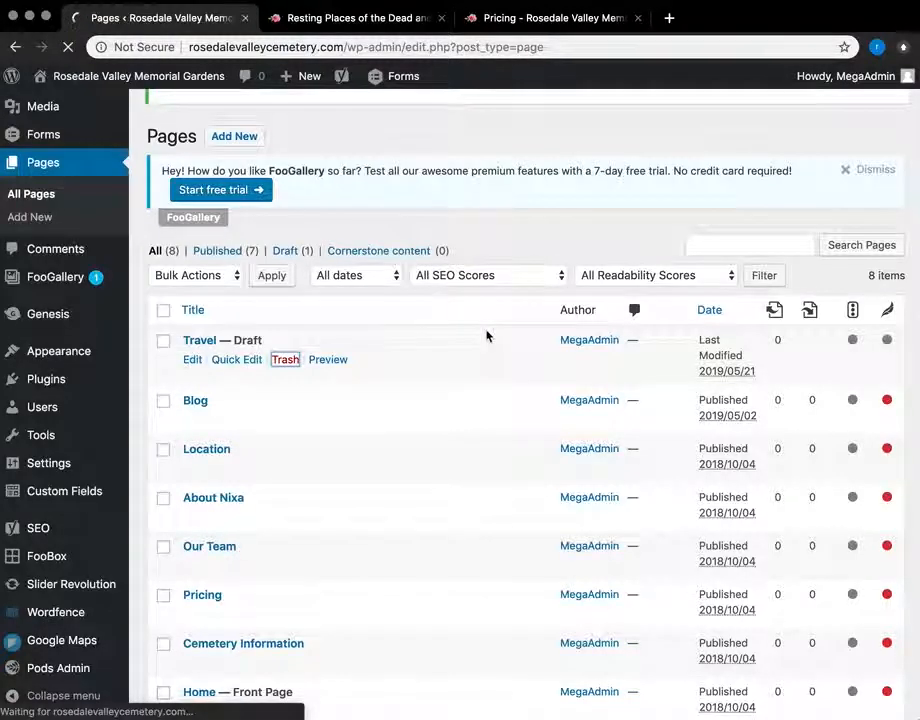
scroll(515, 363, down, 5)
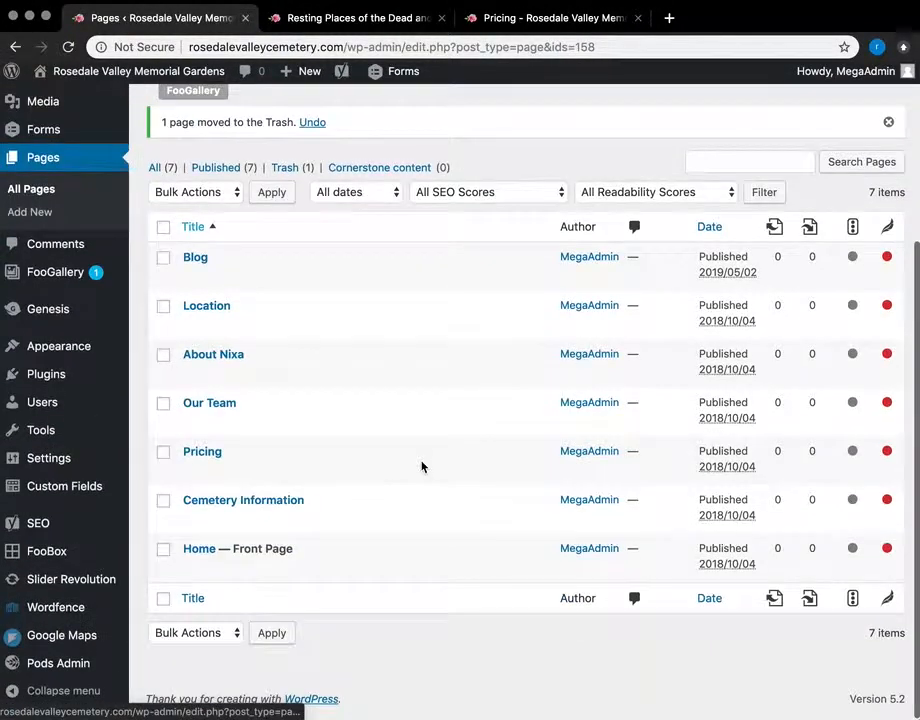
Step: Open the Home – Front Page in the editor and scroll through it
click(197, 555)
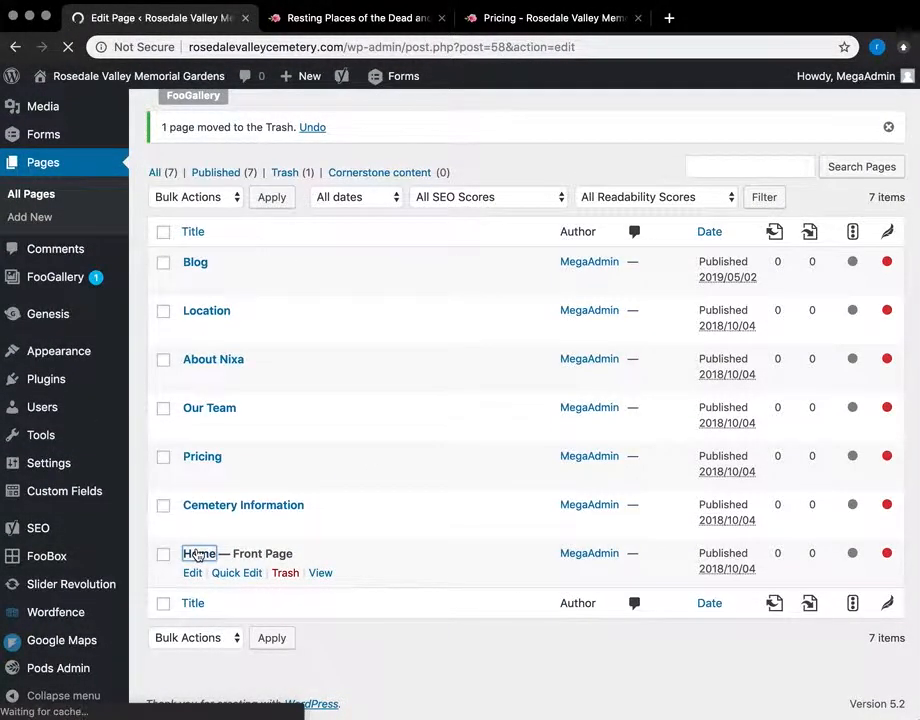
scroll(197, 553, down, 7)
scroll(199, 551, up, 4)
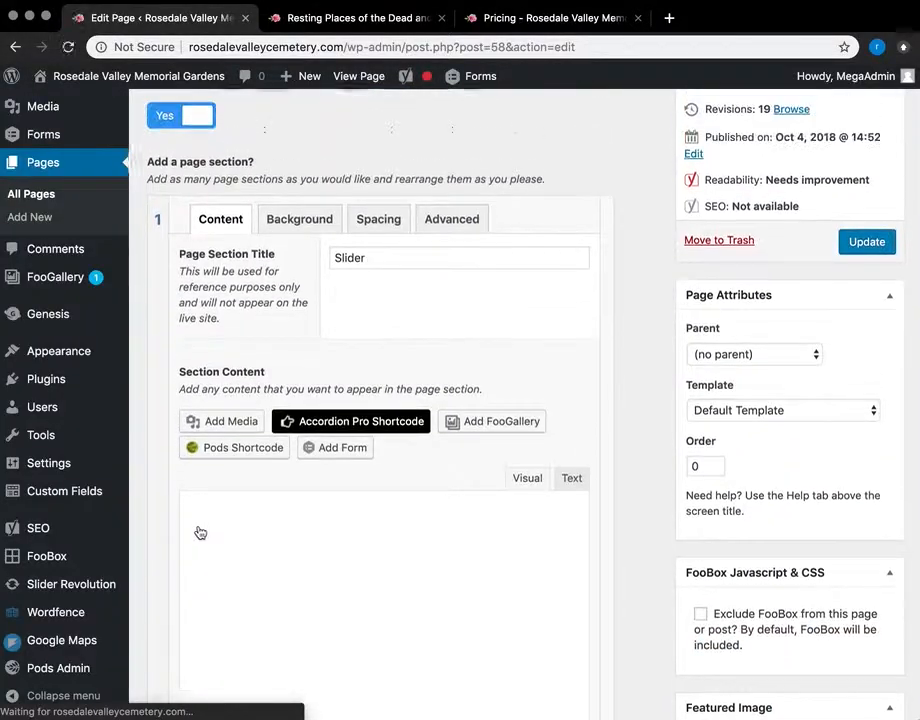
scroll(366, 502, down, 2)
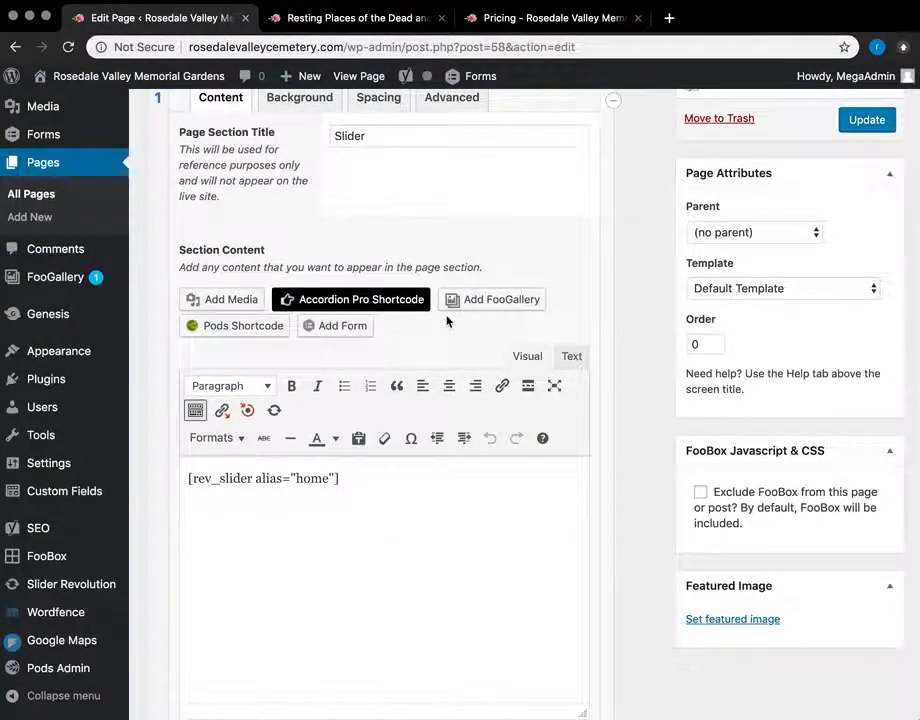
Step: View the live Rosedale Valley Memorial Gardens homepage with its header slider
click(501, 18)
scroll(190, 152, up, 5)
click(181, 158)
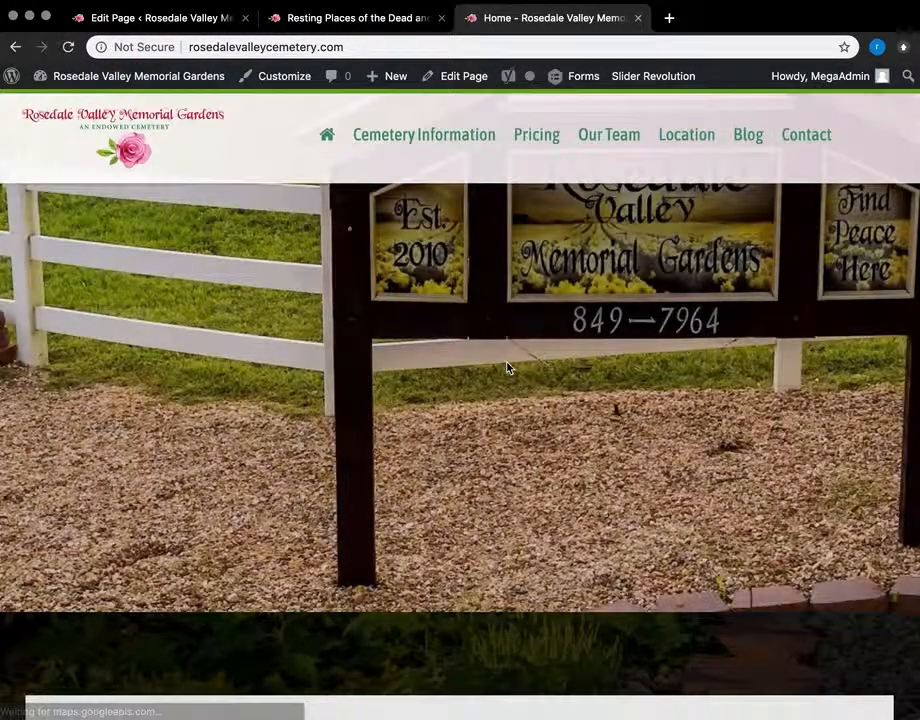
scroll(507, 366, down, 5)
scroll(512, 400, up, 3)
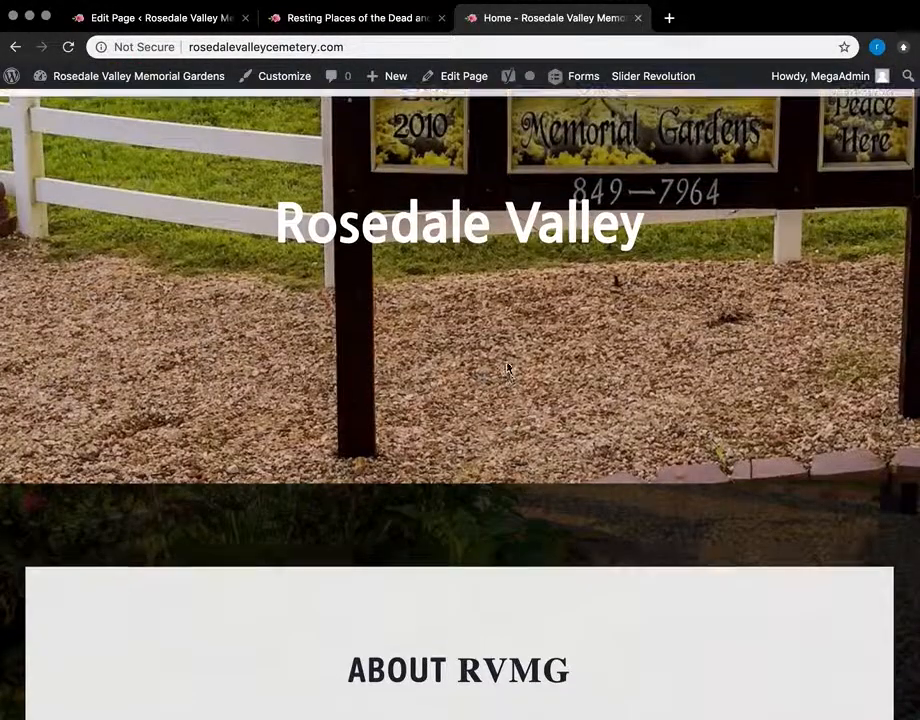
scroll(519, 426, up, 3)
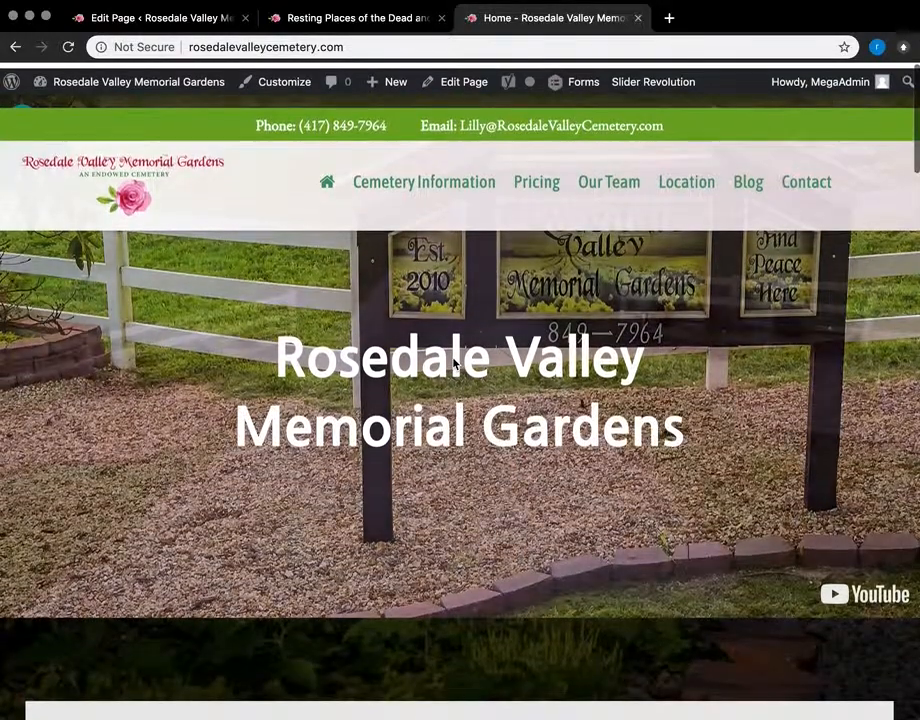
scroll(453, 364, down, 2)
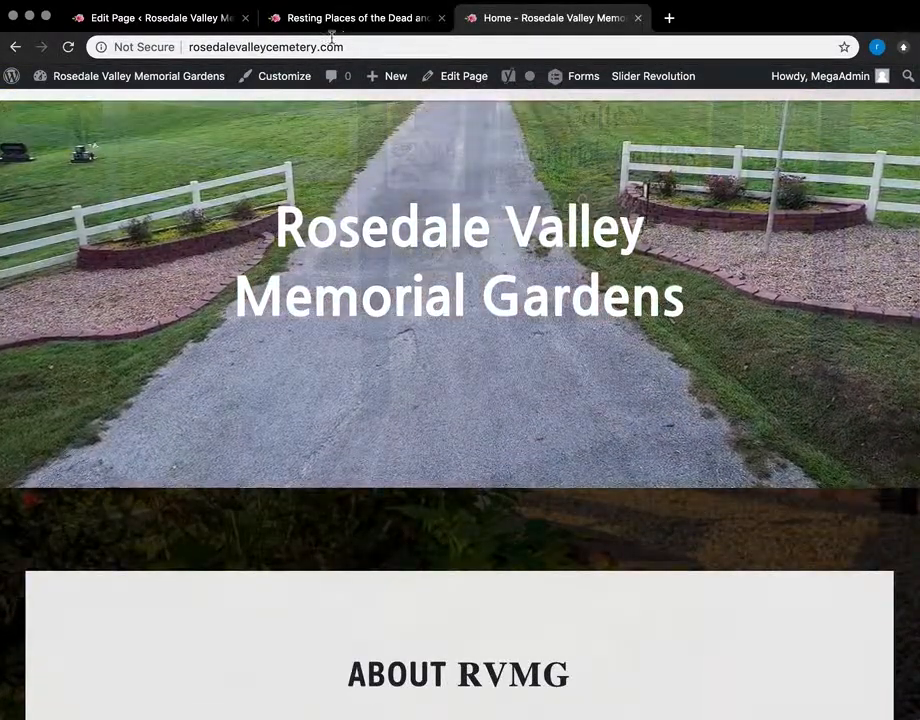
Step: In the Home page editor, scroll to the team section and inspect the Meet the Team link
click(210, 20)
scroll(372, 443, down, 2)
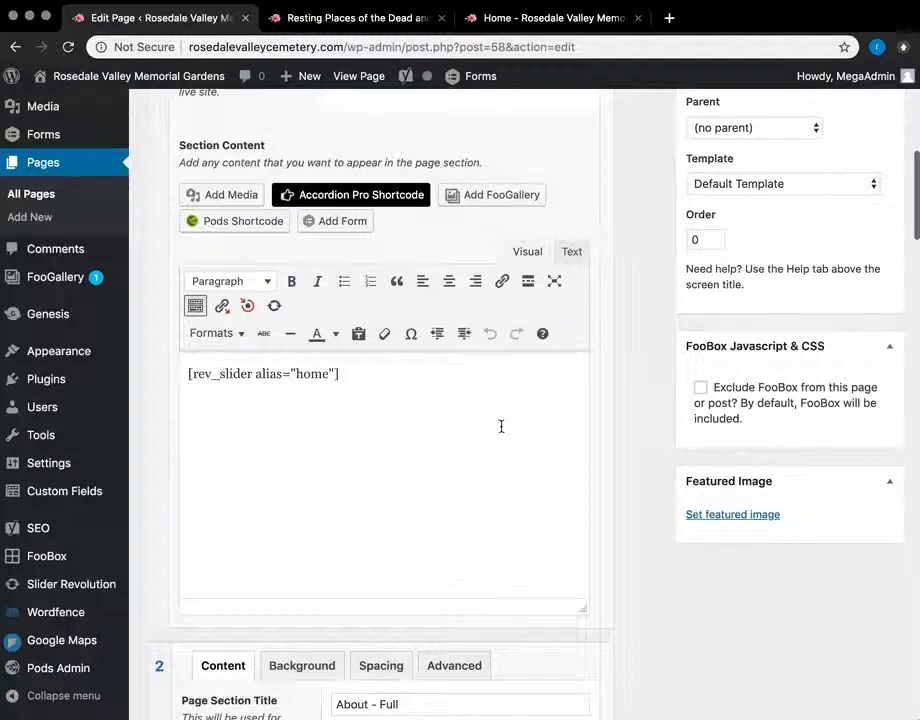
scroll(499, 427, down, 4)
scroll(269, 383, down, 5)
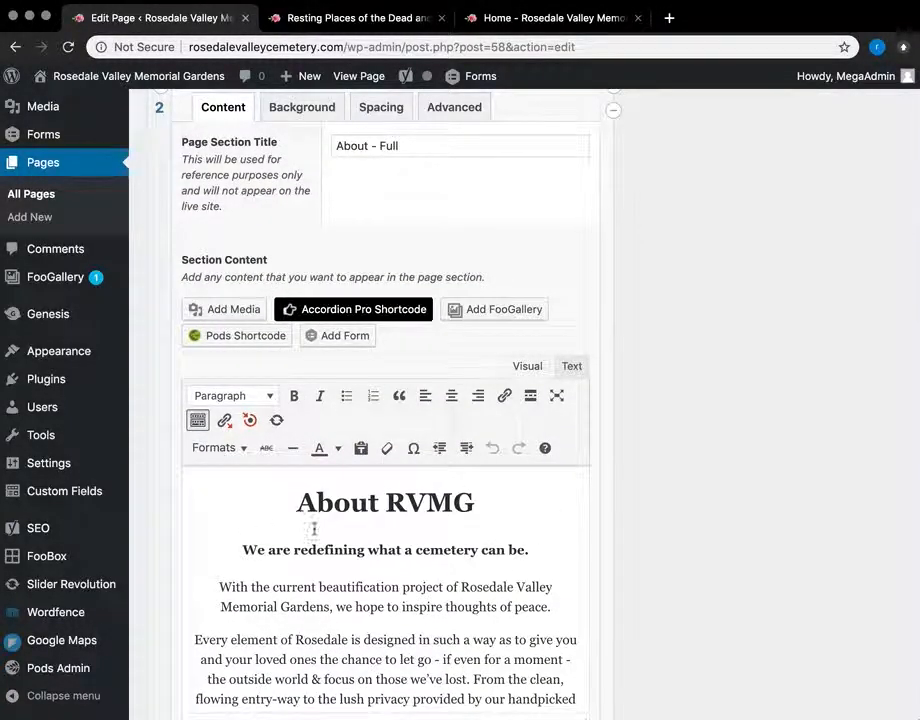
scroll(302, 524, down, 4)
scroll(663, 585, down, 10)
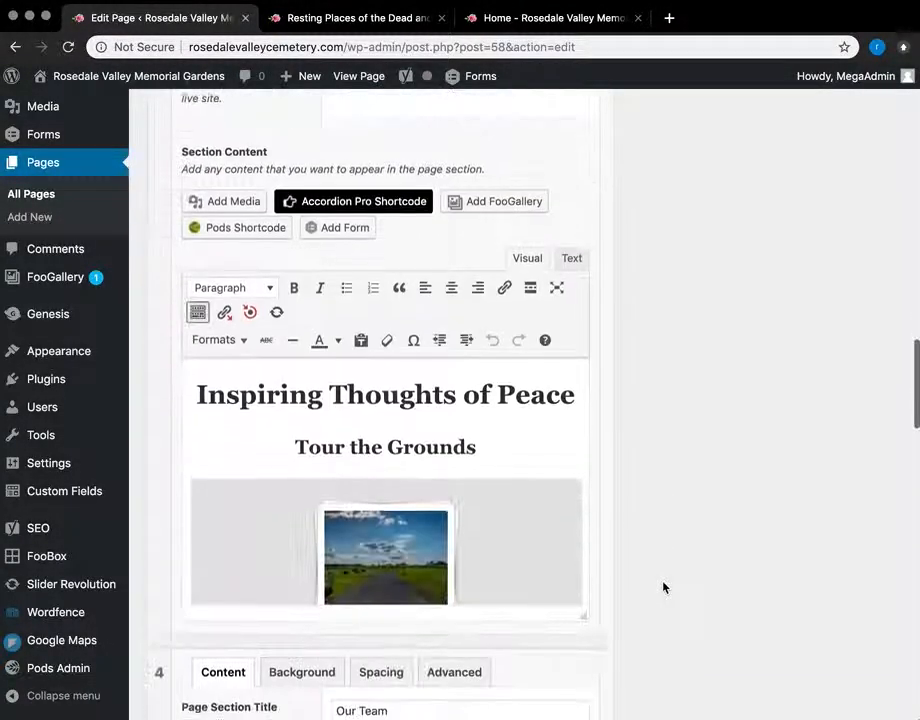
scroll(376, 419, down, 2)
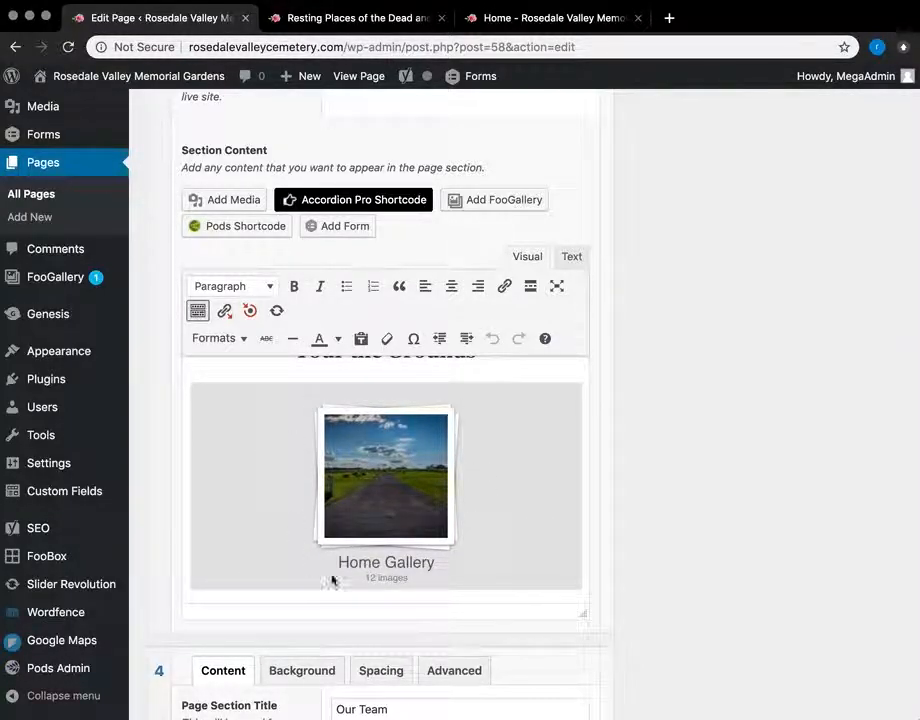
scroll(470, 522, down, 5)
scroll(781, 468, down, 4)
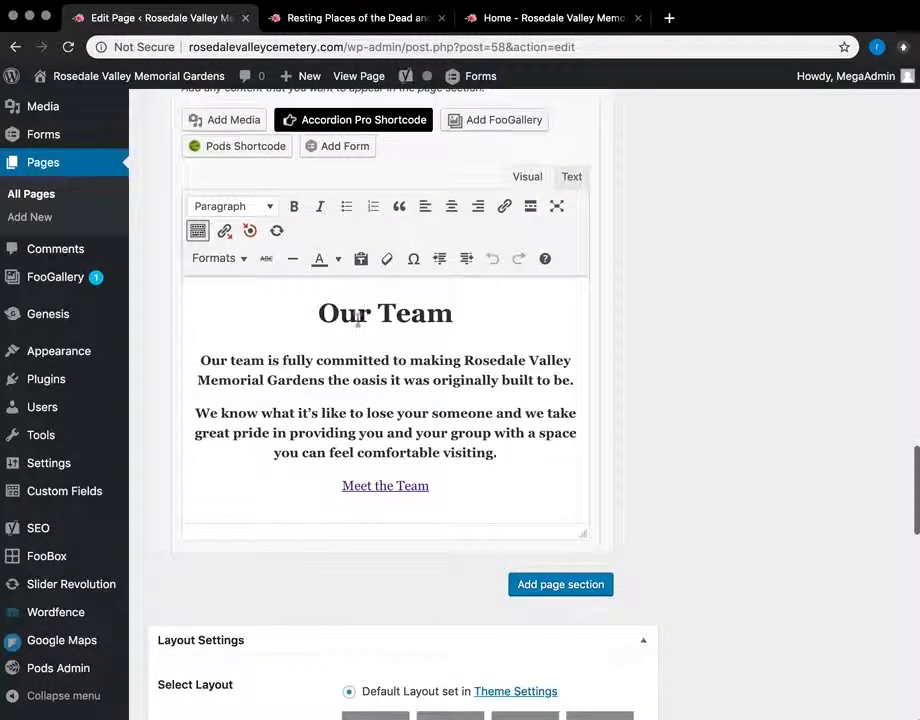
scroll(397, 488, down, 1)
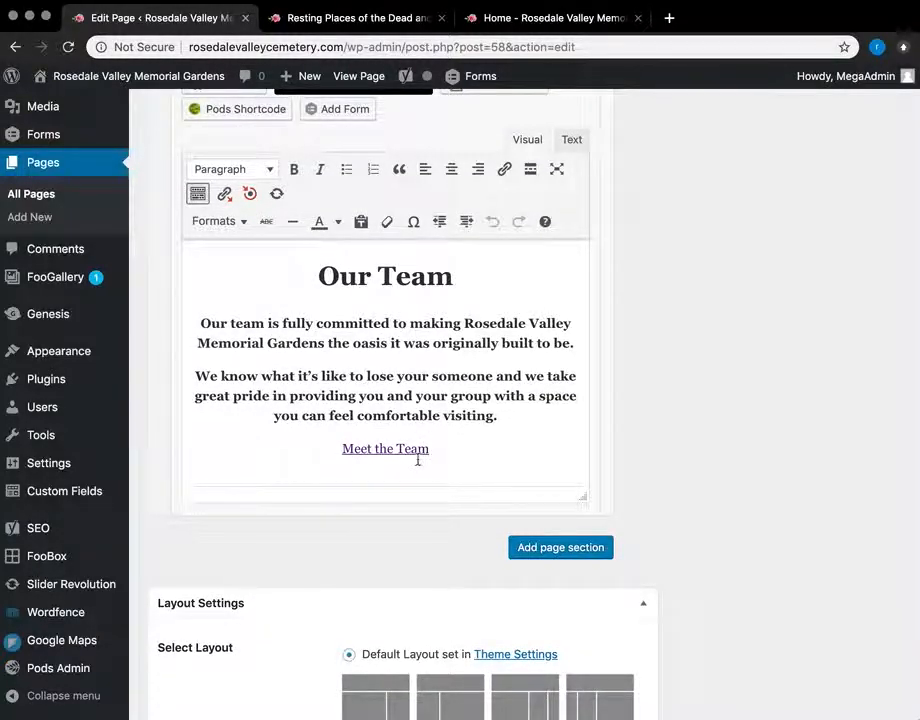
click(431, 454)
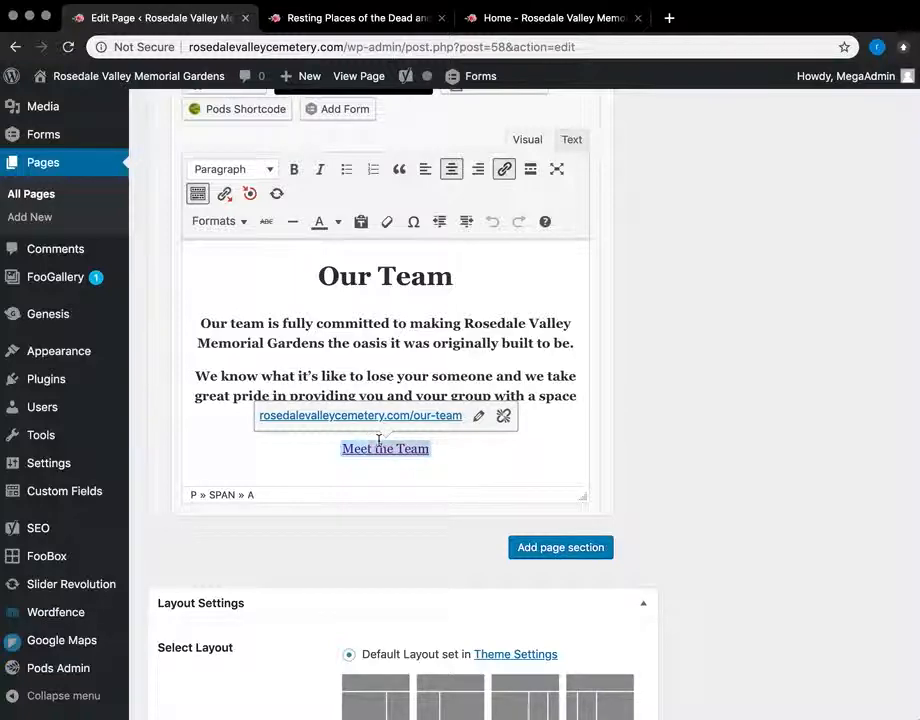
Step: Select the 'Our Team' heading text and start inserting a link
click(466, 281)
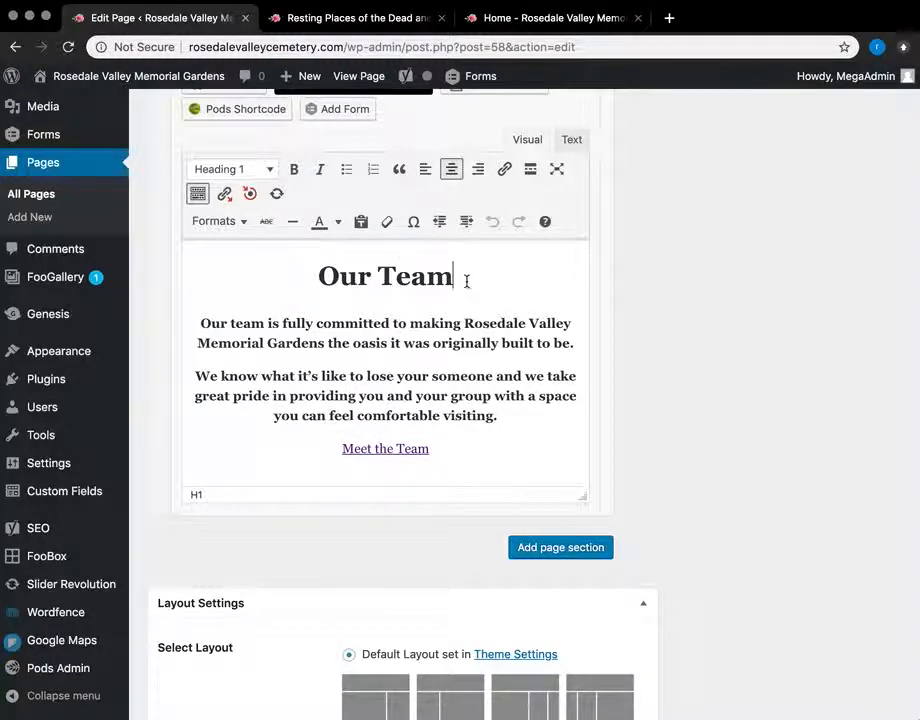
drag(457, 280, 333, 277)
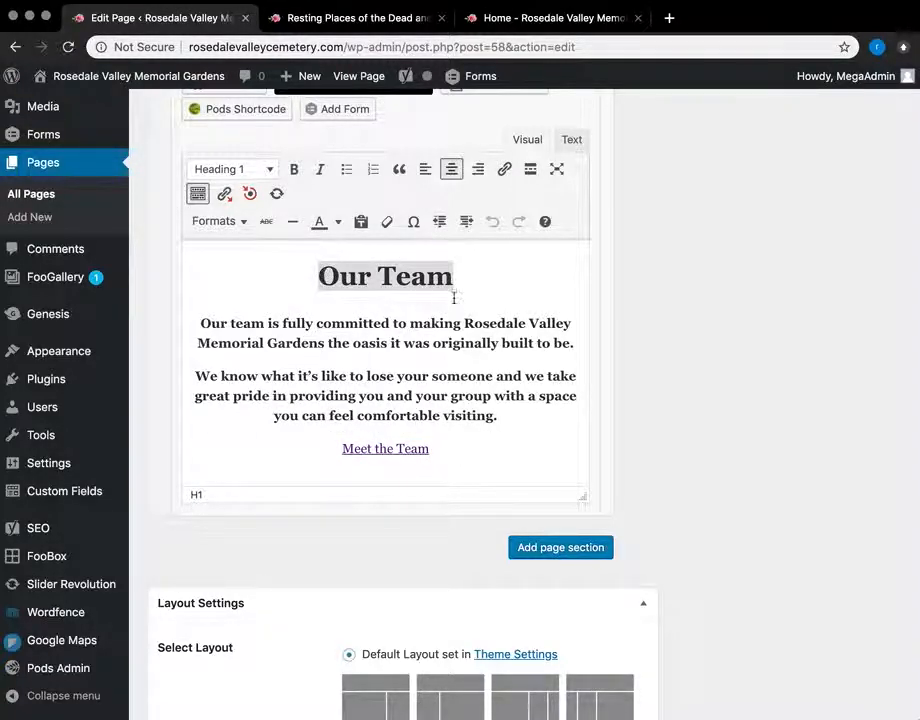
click(504, 169)
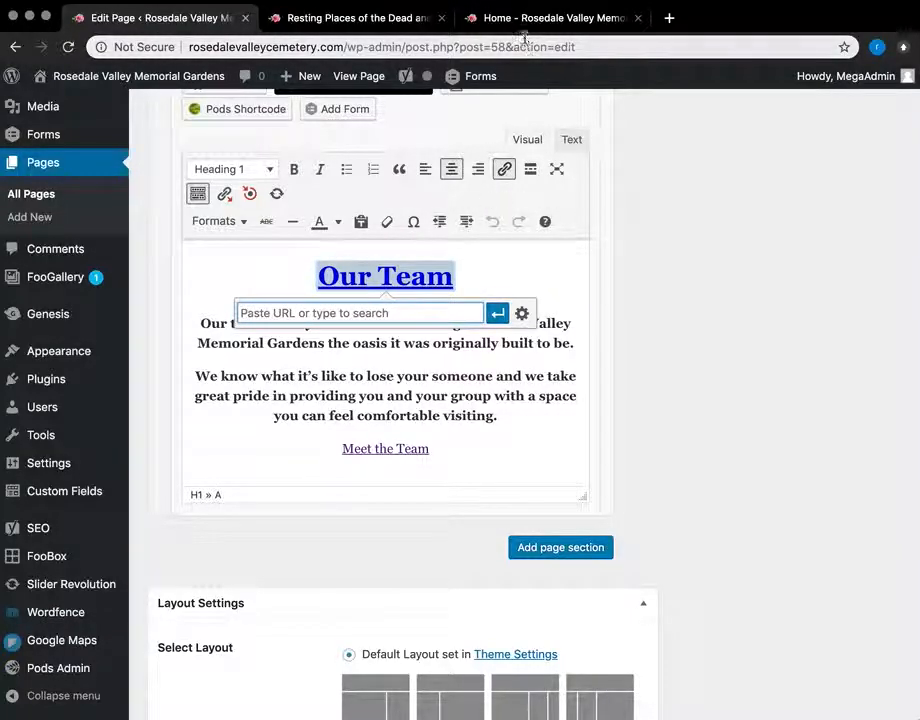
Step: Open the live Our Team page to get its URL, then return to the editor
click(478, 18)
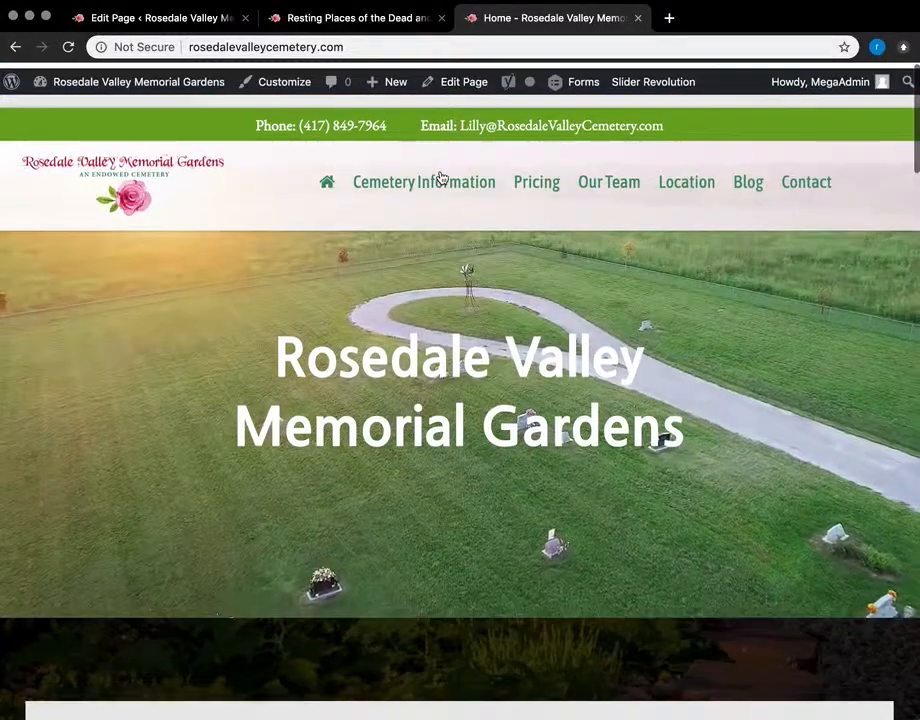
click(610, 180)
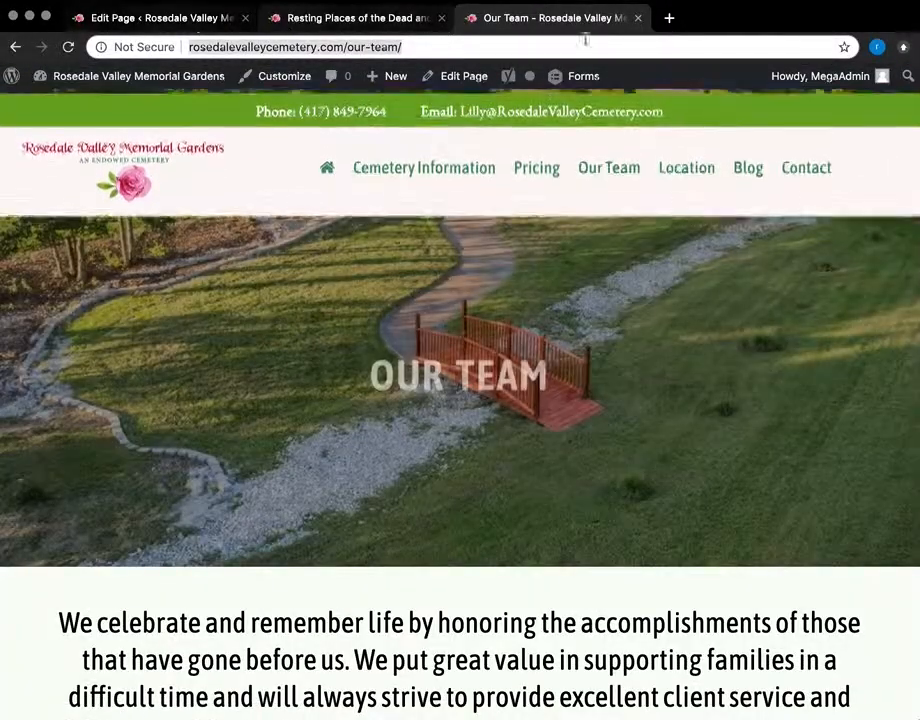
click(140, 18)
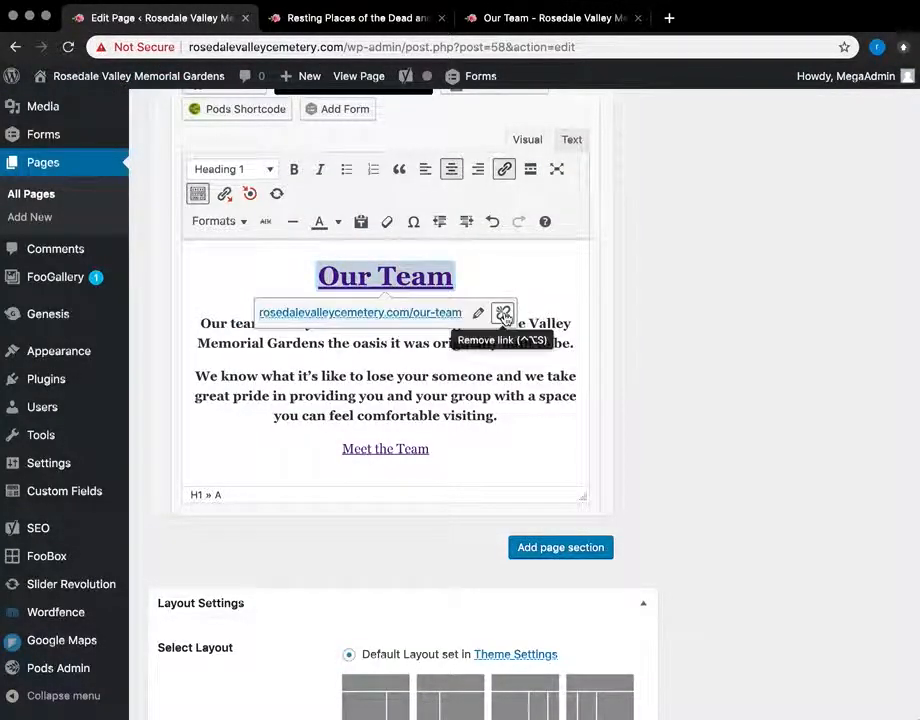
Step: Link the Our Team heading to rosedalevalleycemetery.com/our-team
scroll(653, 348, up, 20)
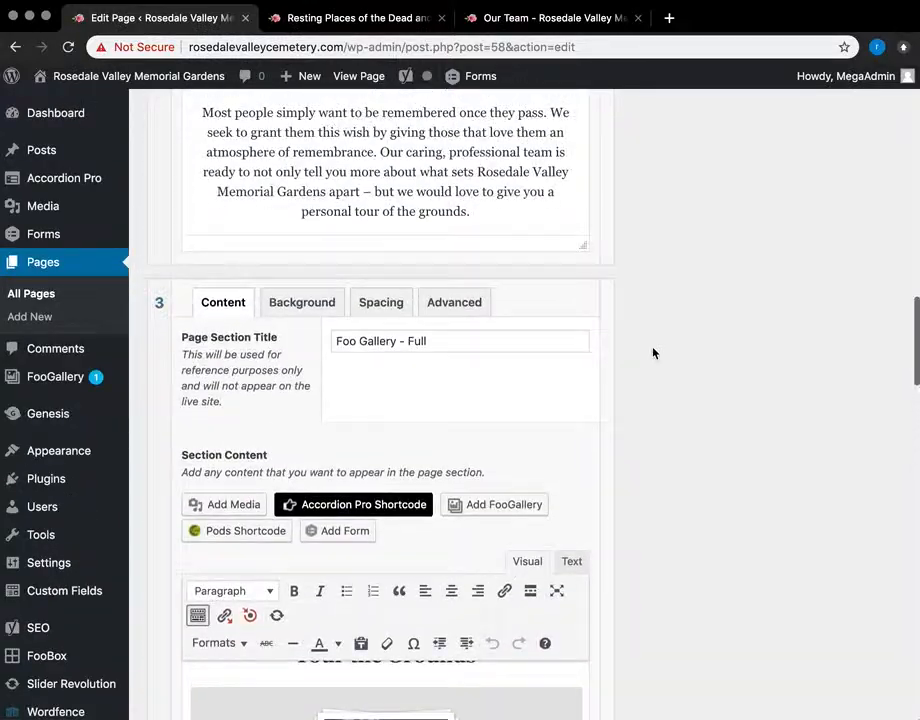
scroll(653, 352, down, 20)
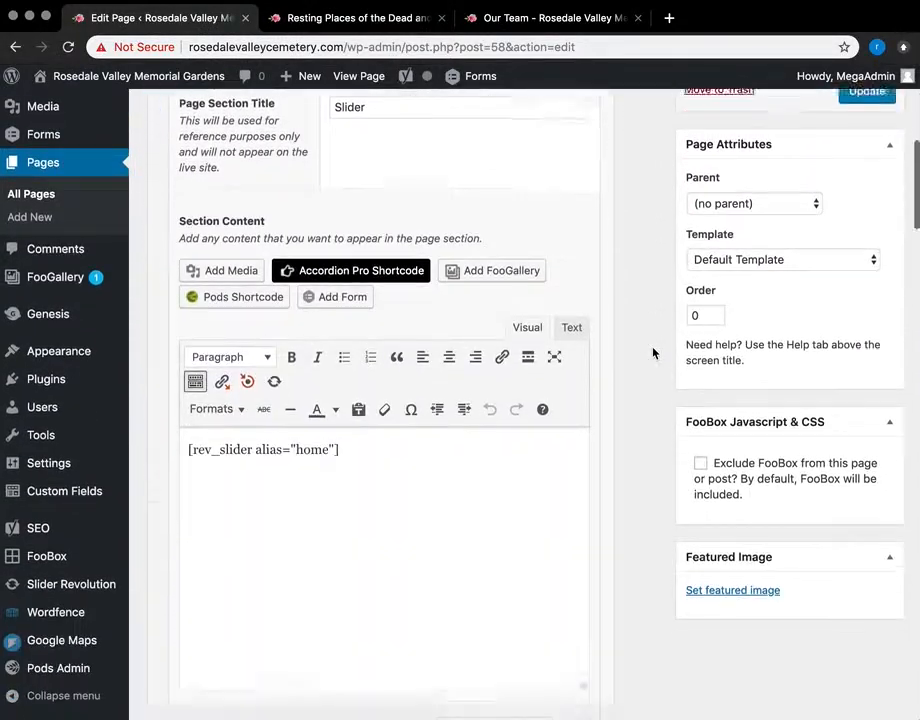
scroll(653, 352, down, 2)
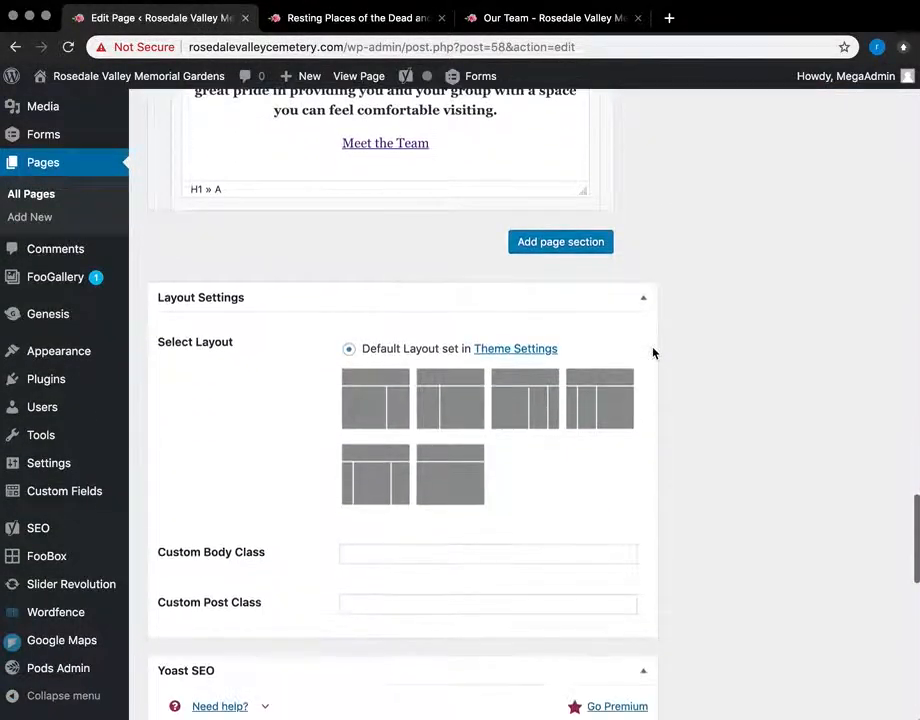
scroll(653, 352, up, 5)
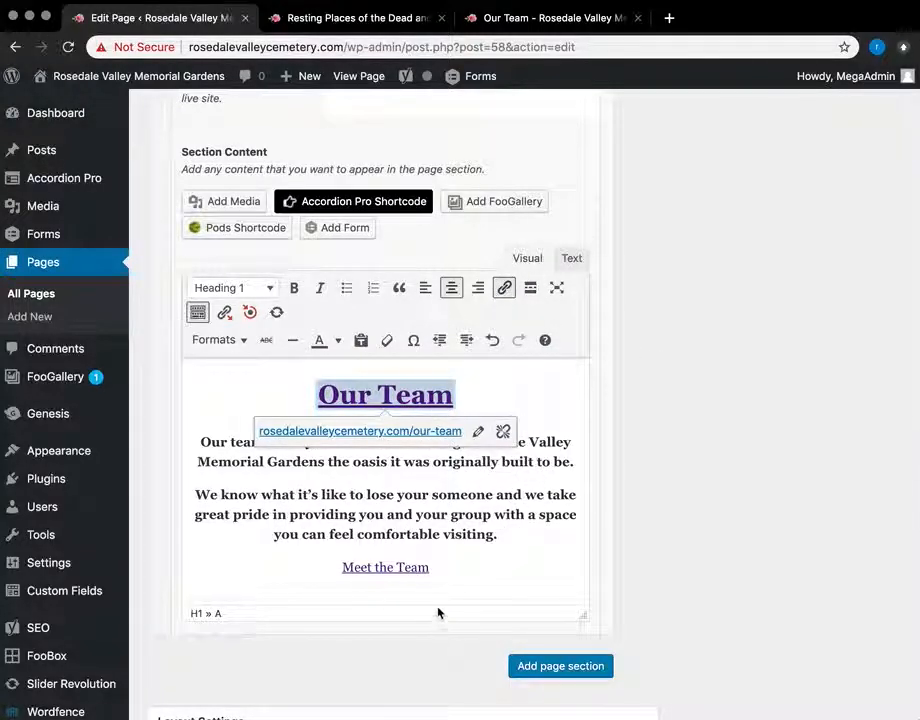
Step: Check the Our Team section on the live homepage, then return to the editor
click(536, 18)
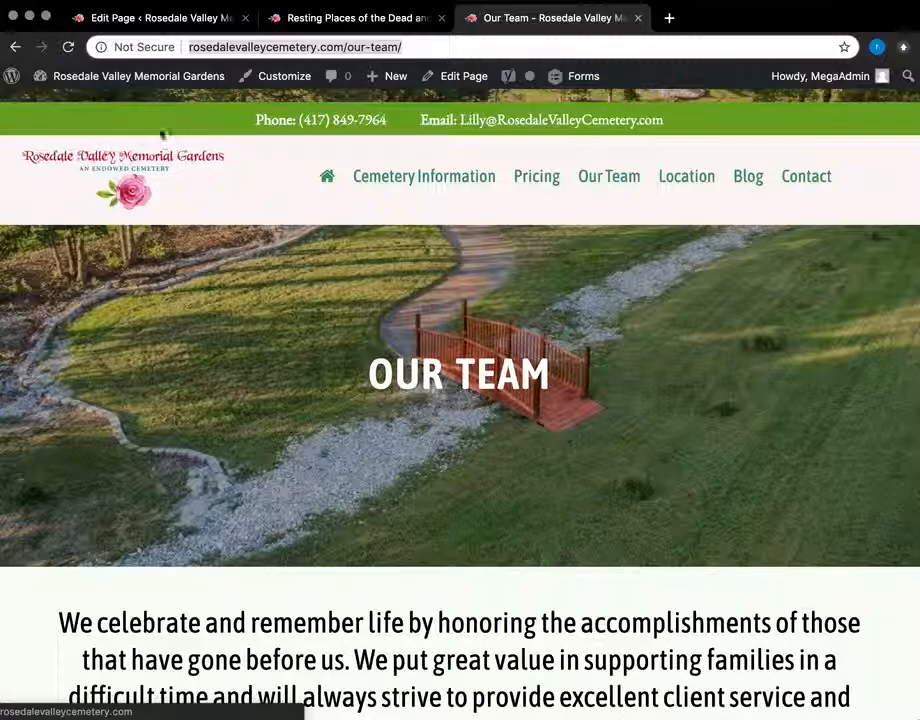
click(162, 170)
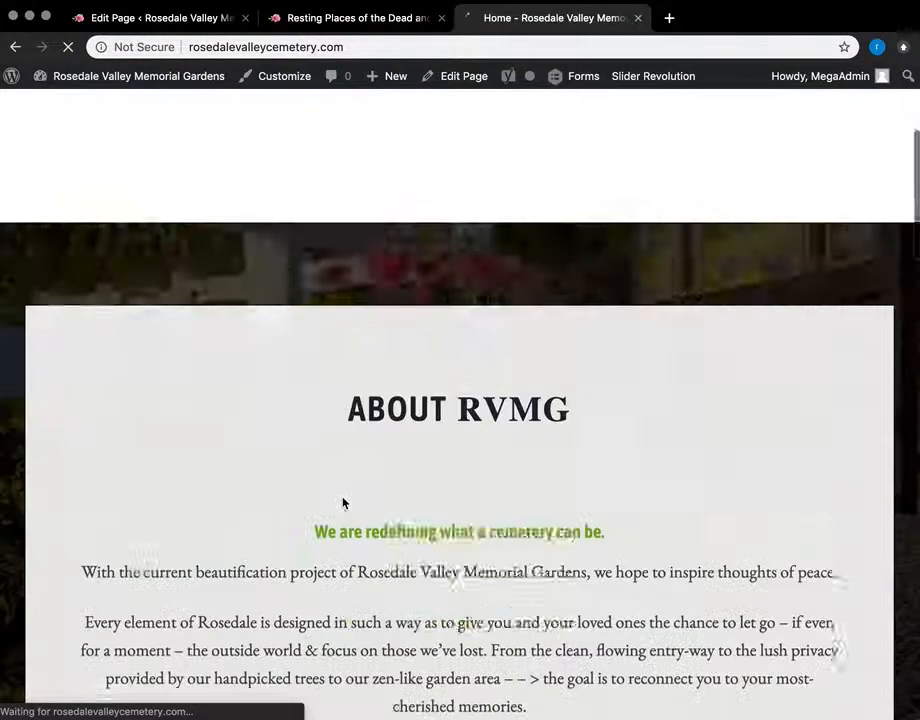
scroll(343, 503, down, 20)
scroll(343, 503, down, 1)
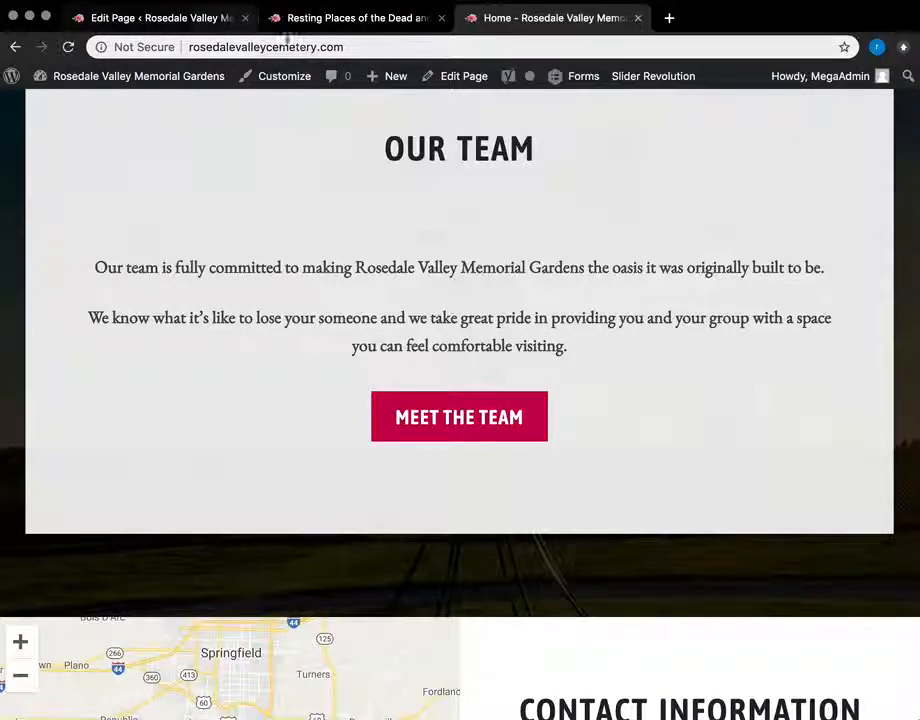
click(190, 20)
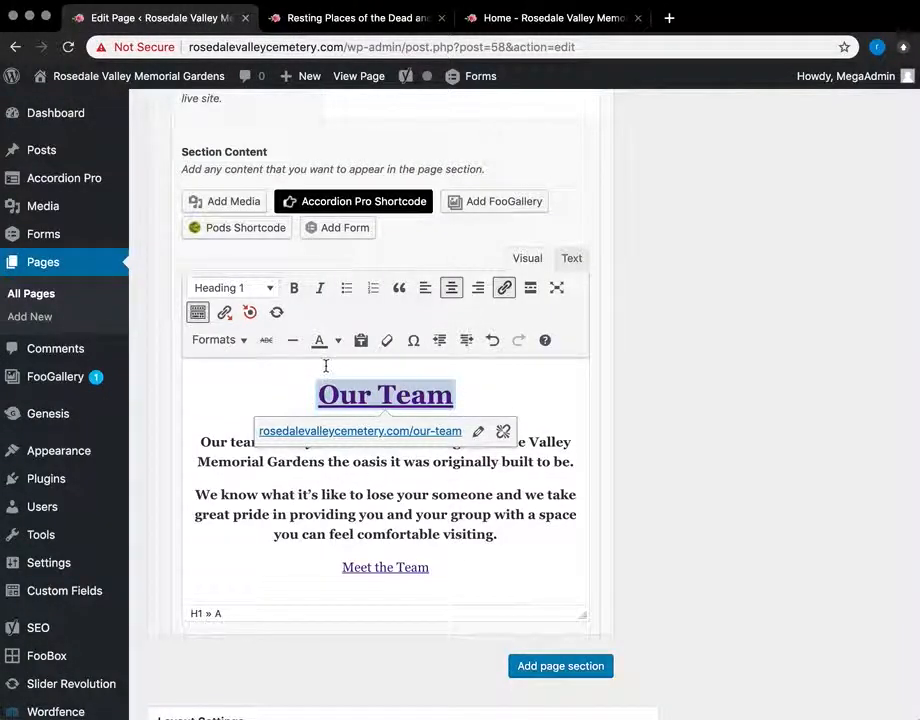
Step: Style the Meet the Team link with Formats > Button
triple_click(417, 569)
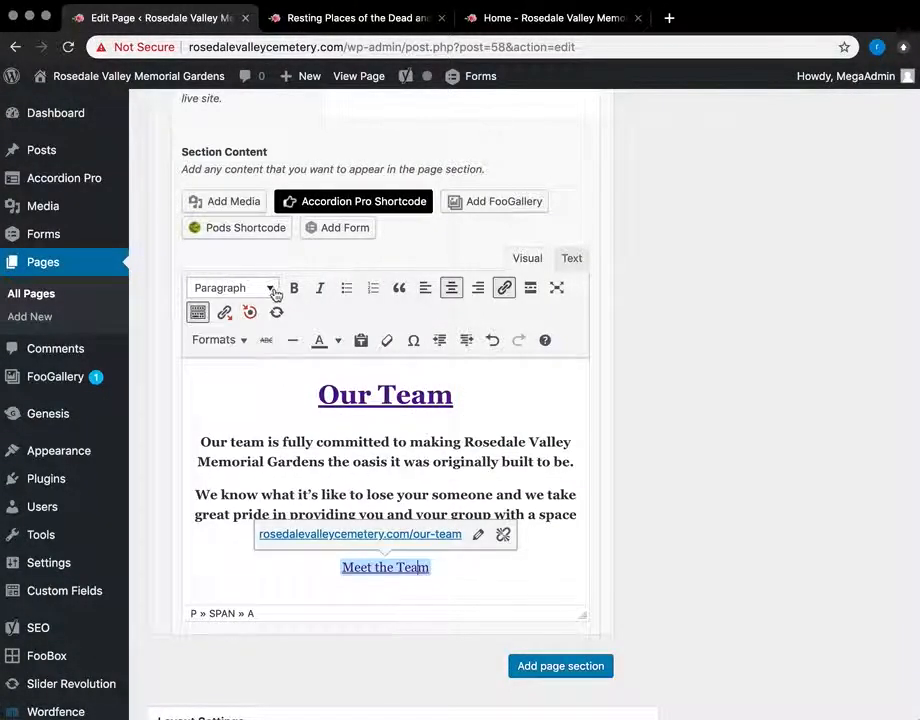
click(240, 340)
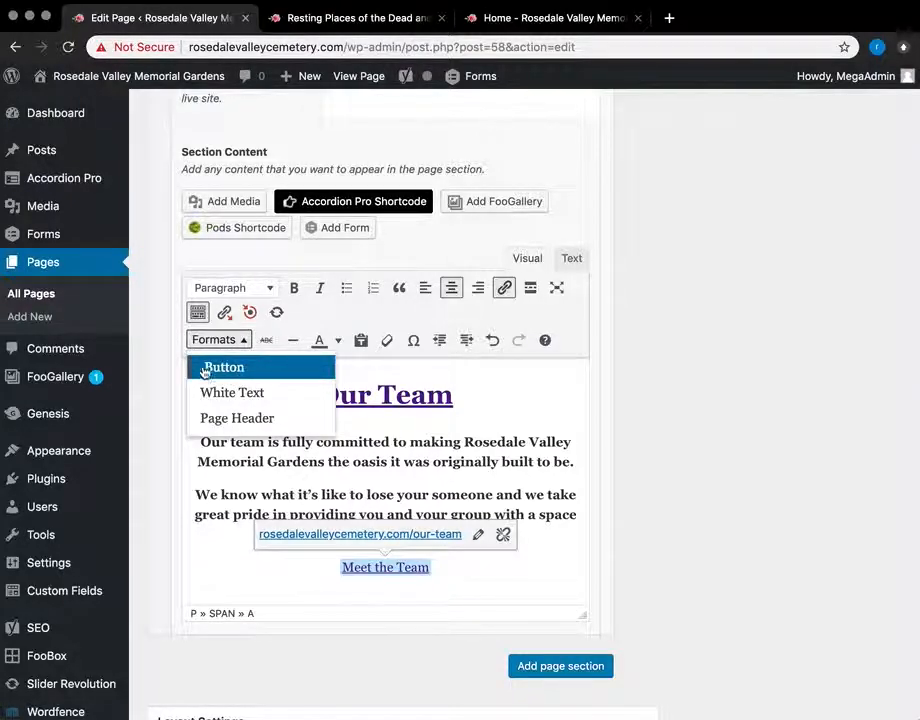
click(208, 369)
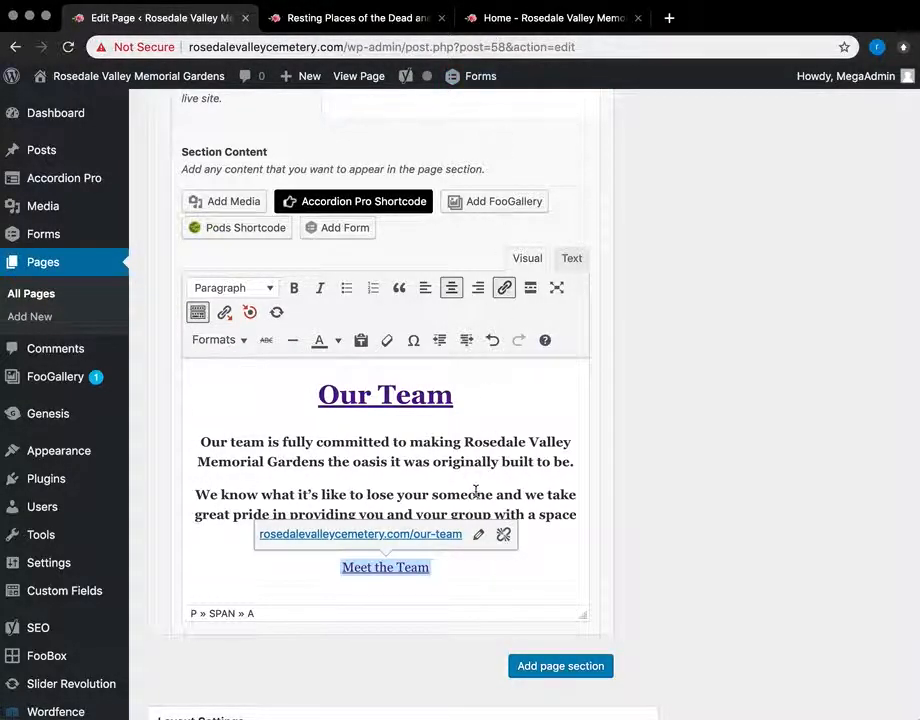
Step: Leave the Home page unsaved via Pages and head to FooGallery > Galleries
click(42, 265)
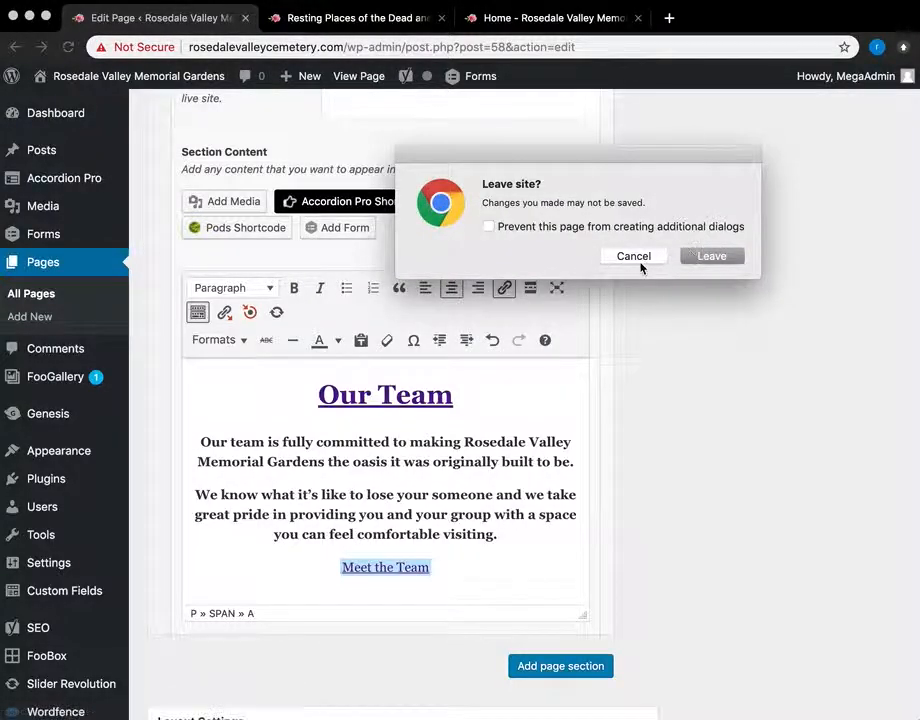
click(712, 257)
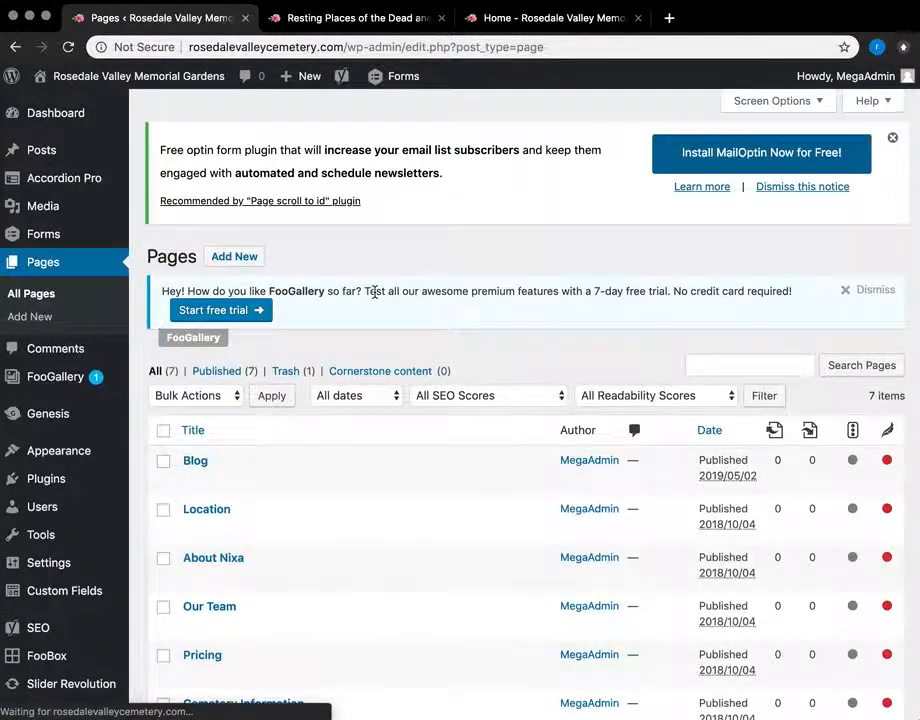
scroll(448, 435, down, 3)
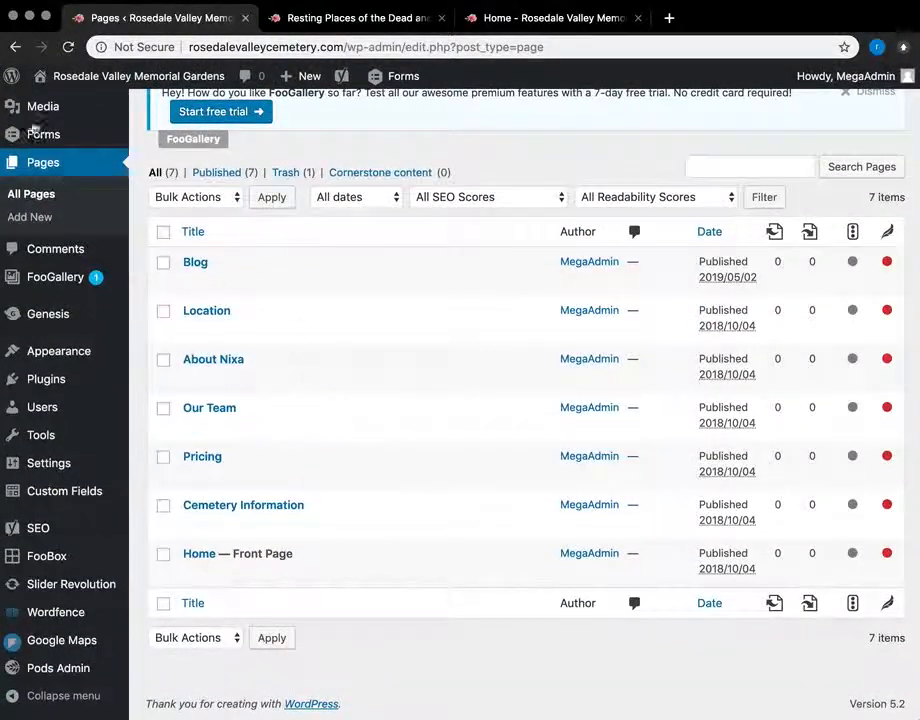
mouse_move(27, 283)
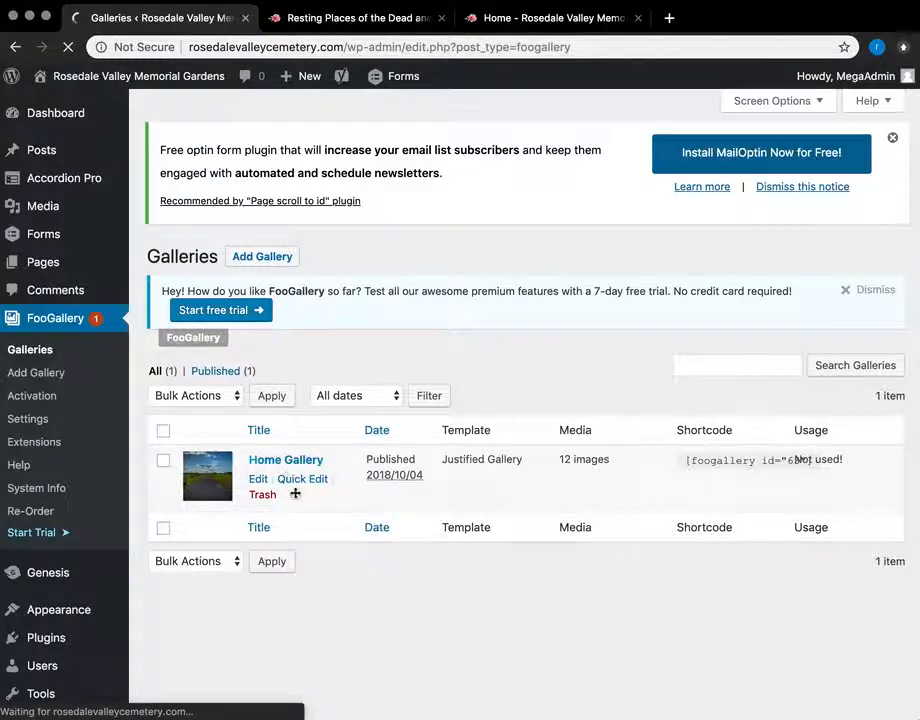
Step: Switch the Home Gallery to the Manage Items thumbnail grid and scroll through its photos
scroll(513, 540, down, 5)
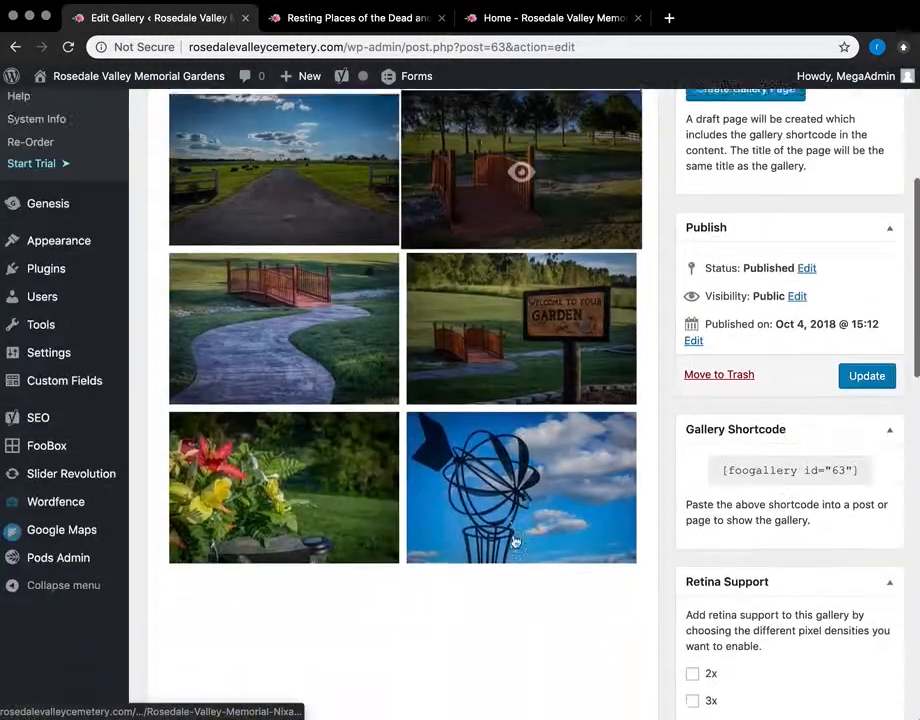
scroll(513, 541, up, 7)
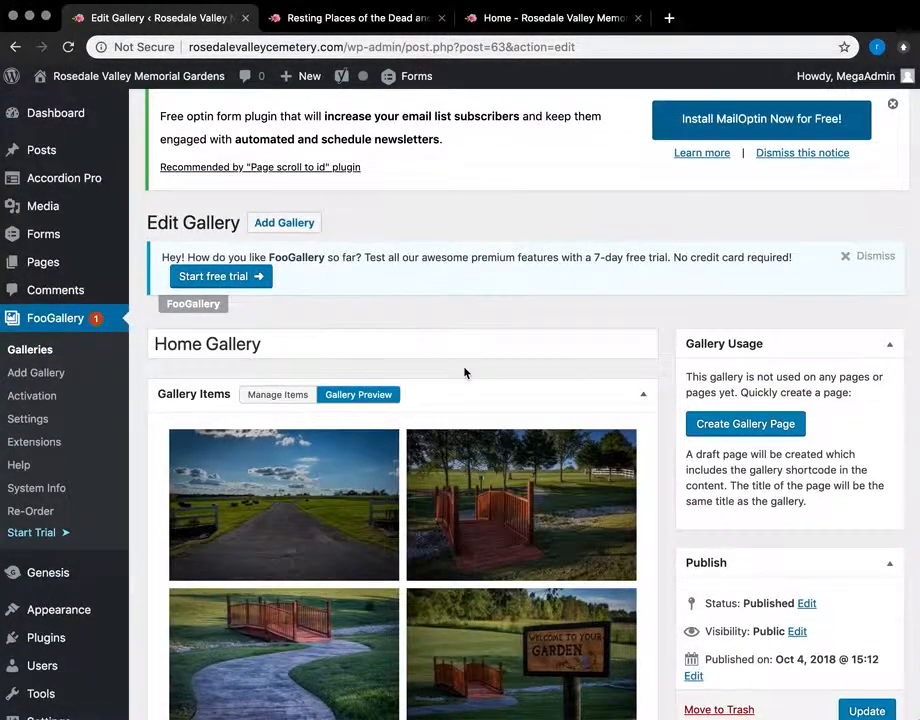
scroll(464, 373, down, 12)
scroll(464, 373, up, 2)
scroll(464, 373, down, 8)
scroll(464, 373, up, 13)
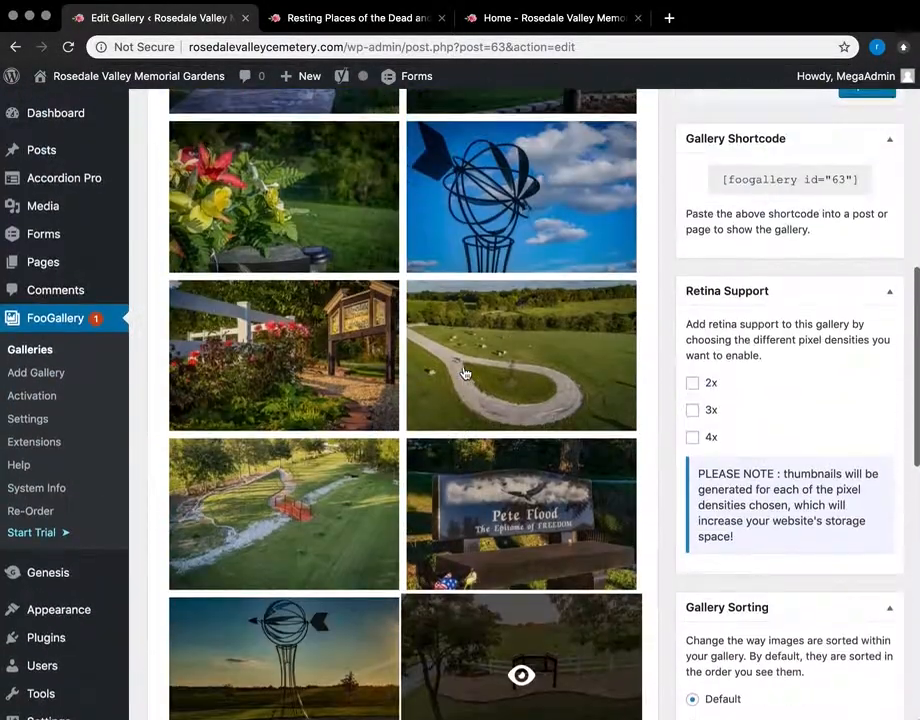
scroll(464, 373, down, 5)
scroll(464, 373, up, 12)
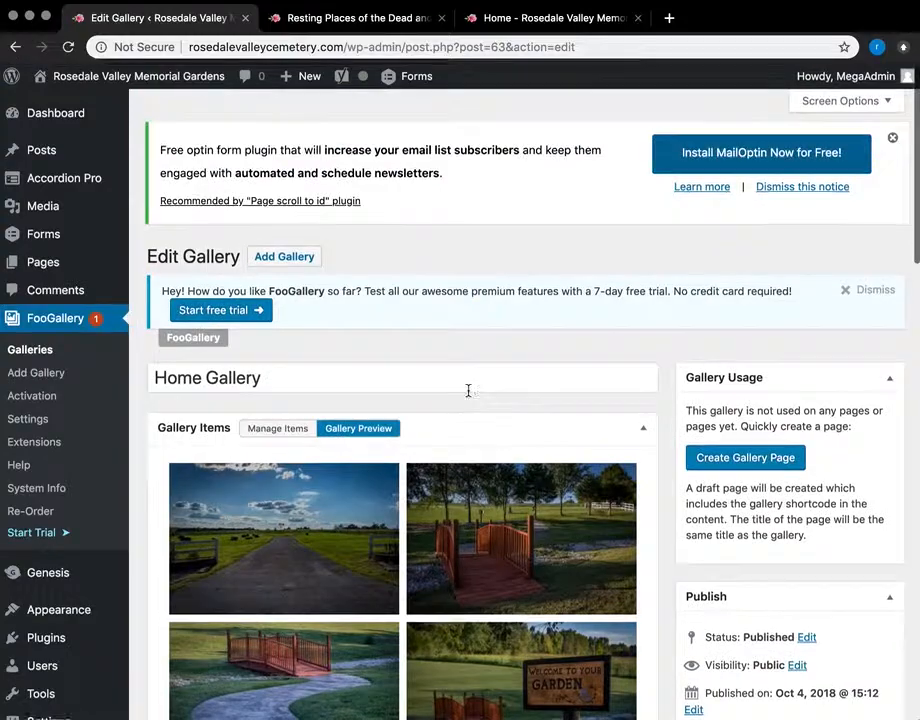
click(279, 428)
scroll(467, 487, down, 5)
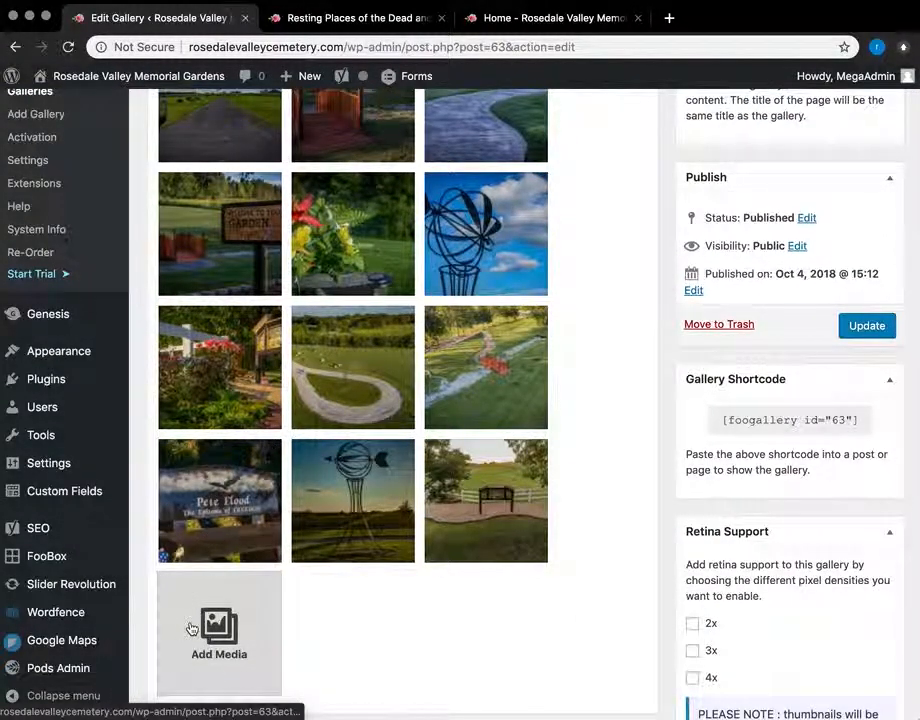
scroll(377, 609, up, 4)
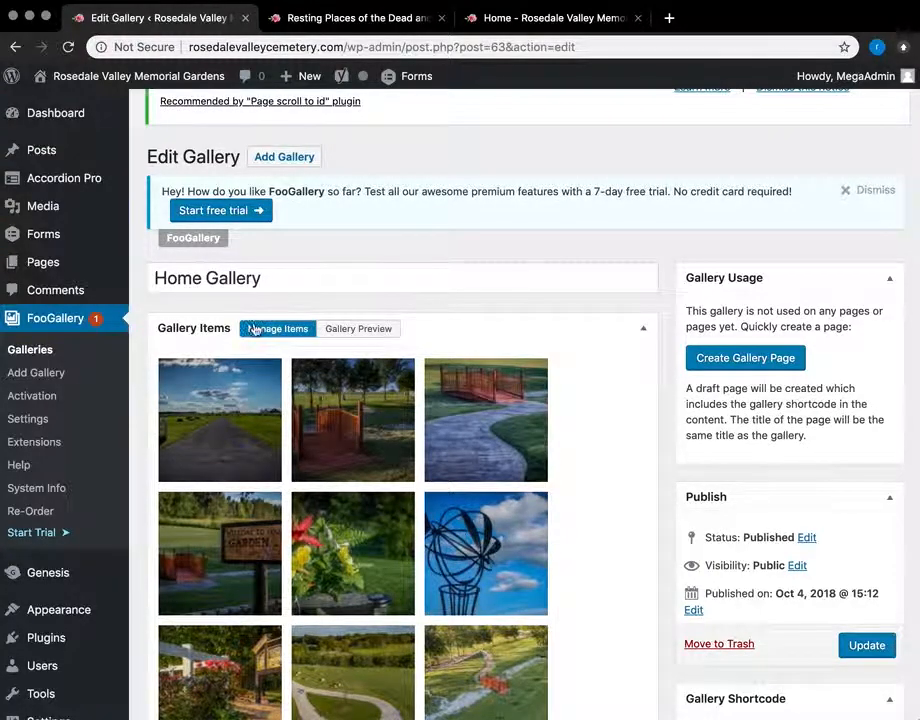
scroll(333, 456, down, 5)
scroll(383, 476, up, 1)
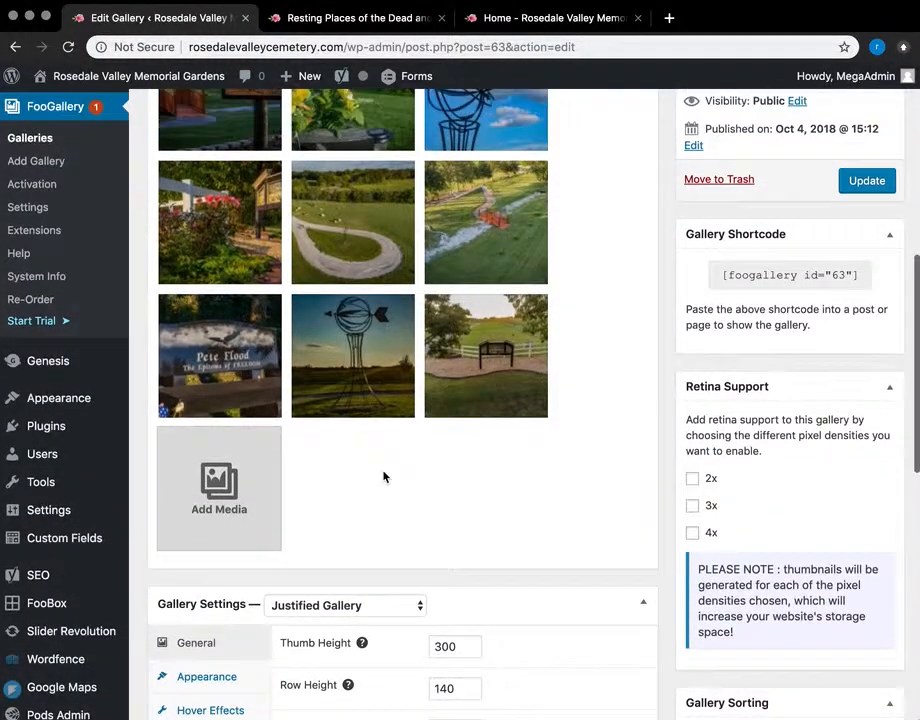
Step: Open Add Media and close it without adding images, then return to Gallery Preview
click(209, 530)
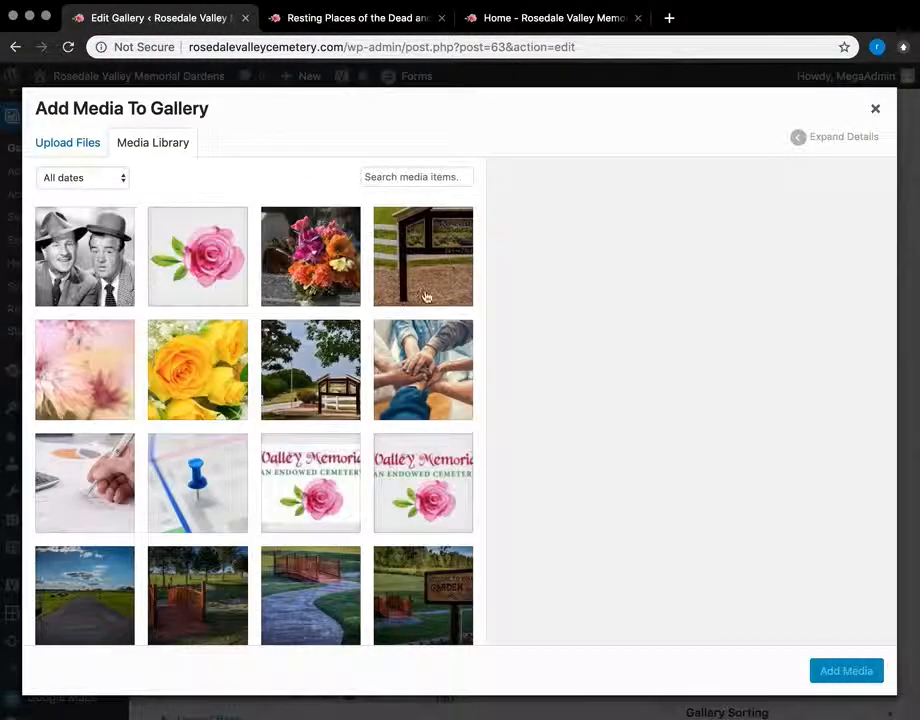
click(876, 109)
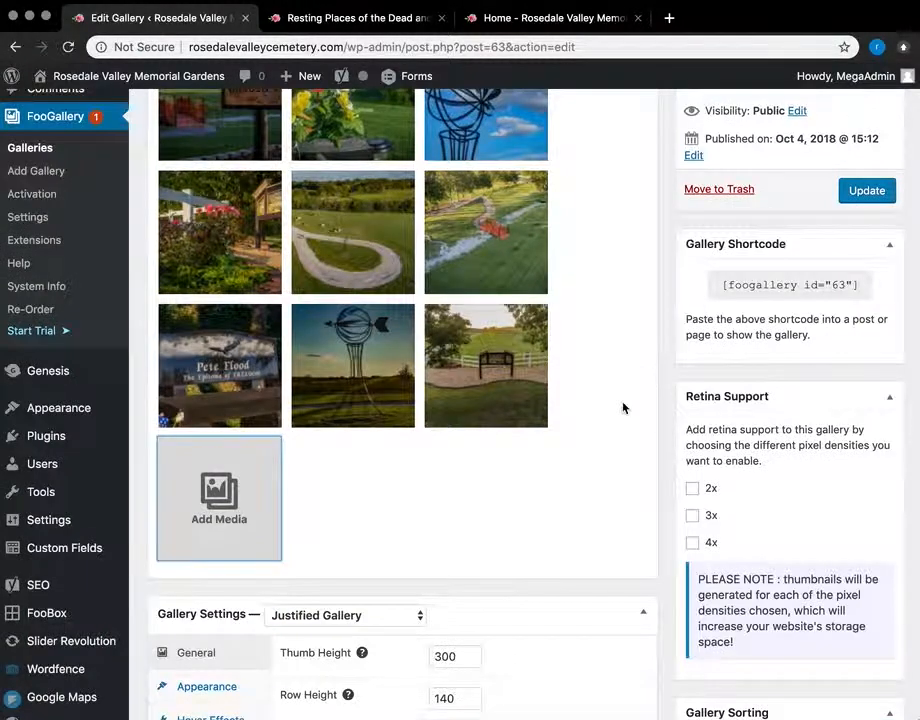
drag(519, 336, 529, 367)
scroll(529, 367, up, 8)
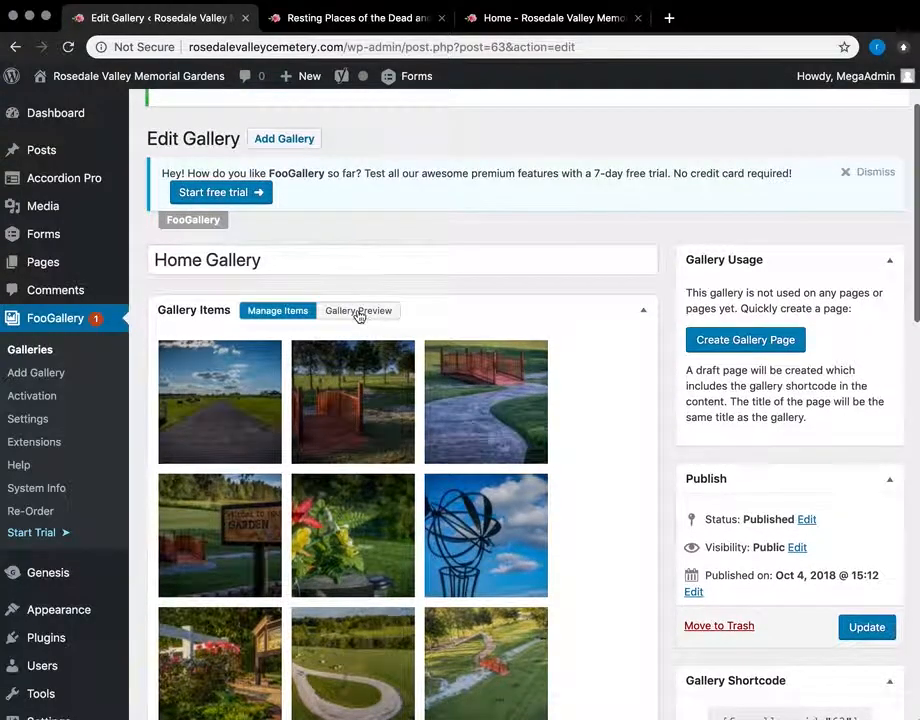
click(357, 311)
Step: View the windmill photo at full size, then go back to the gallery editor
scroll(586, 466, down, 5)
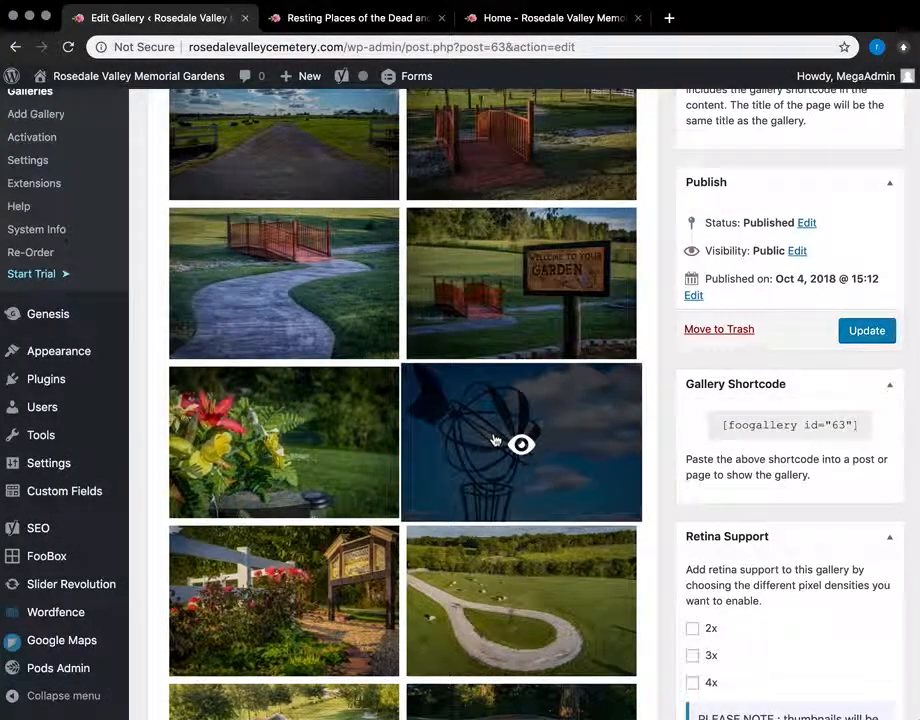
click(517, 444)
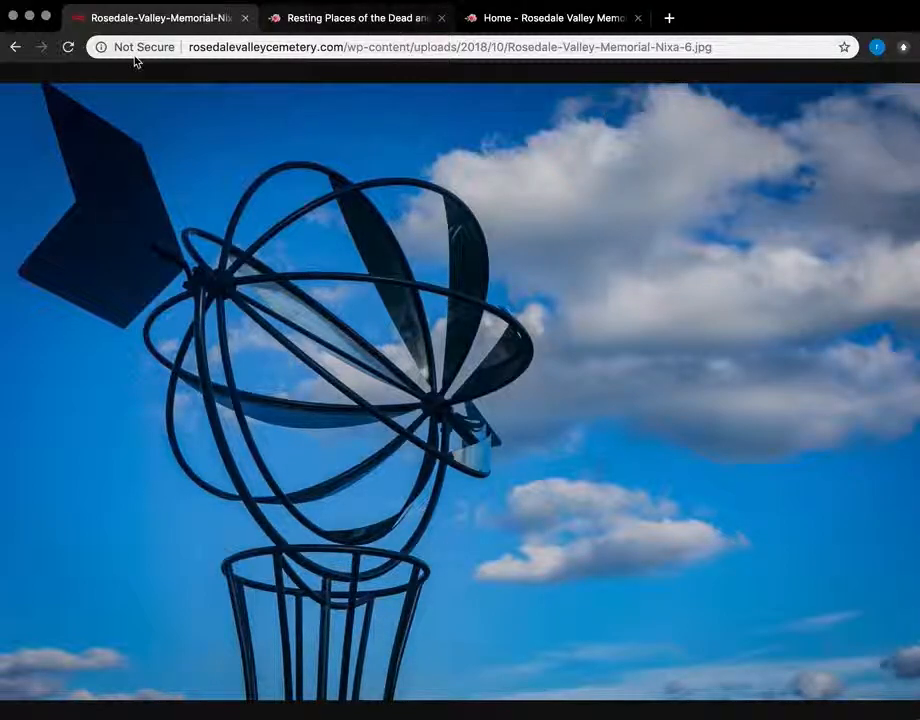
click(16, 46)
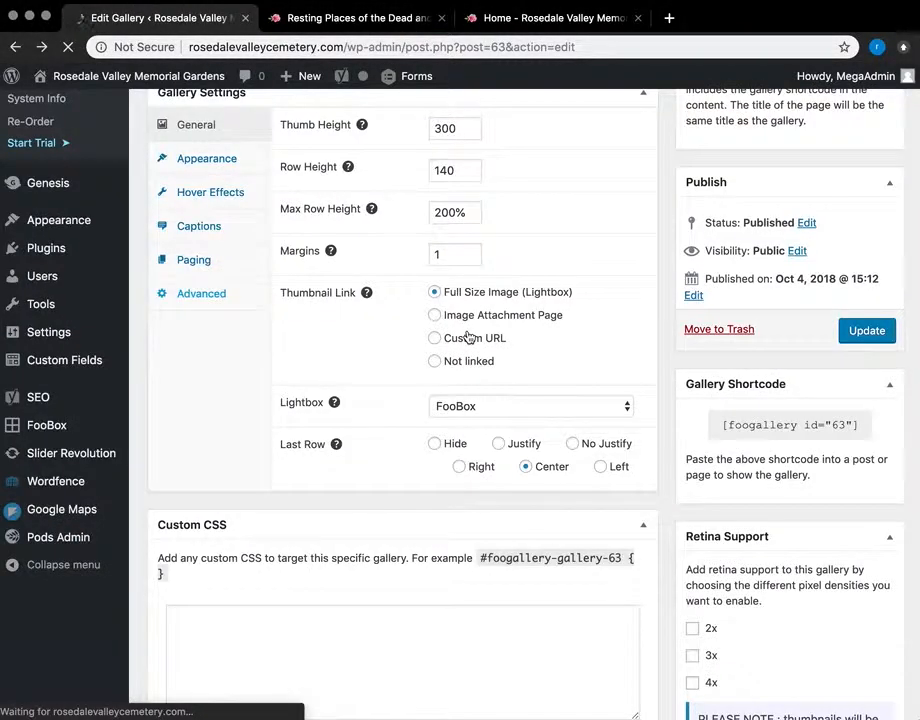
Step: Go to Appearance > Widgets
scroll(470, 332, down, 5)
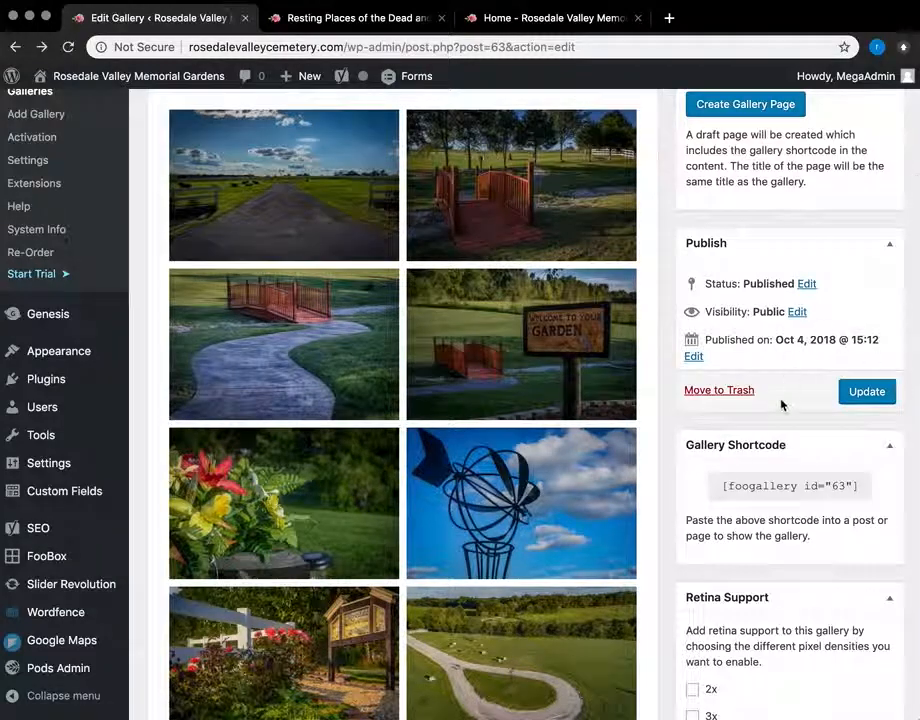
scroll(548, 526, up, 3)
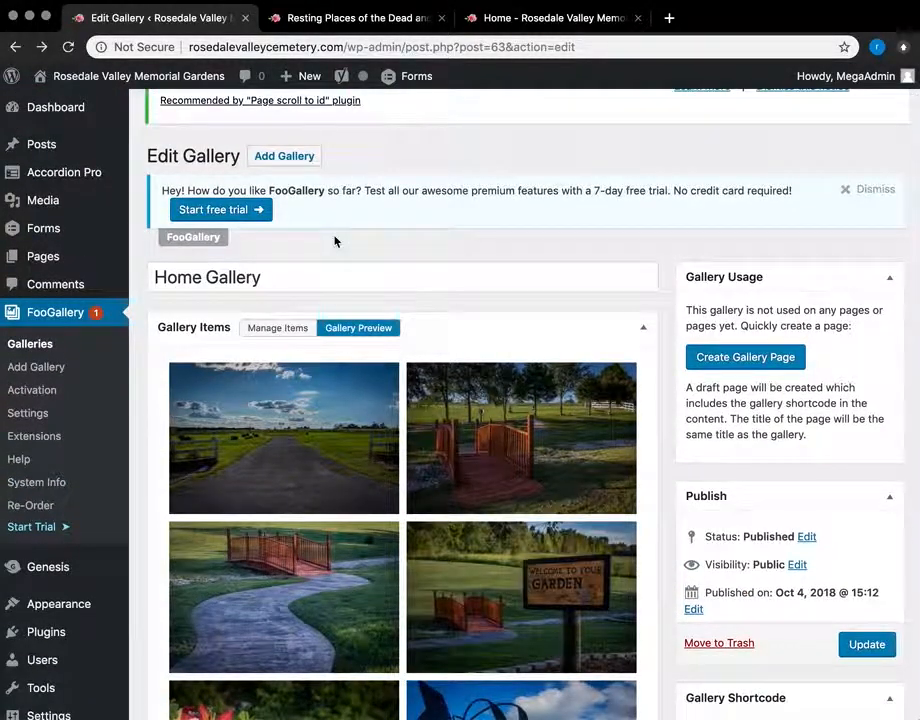
scroll(62, 490, down, 3)
mouse_move(43, 467)
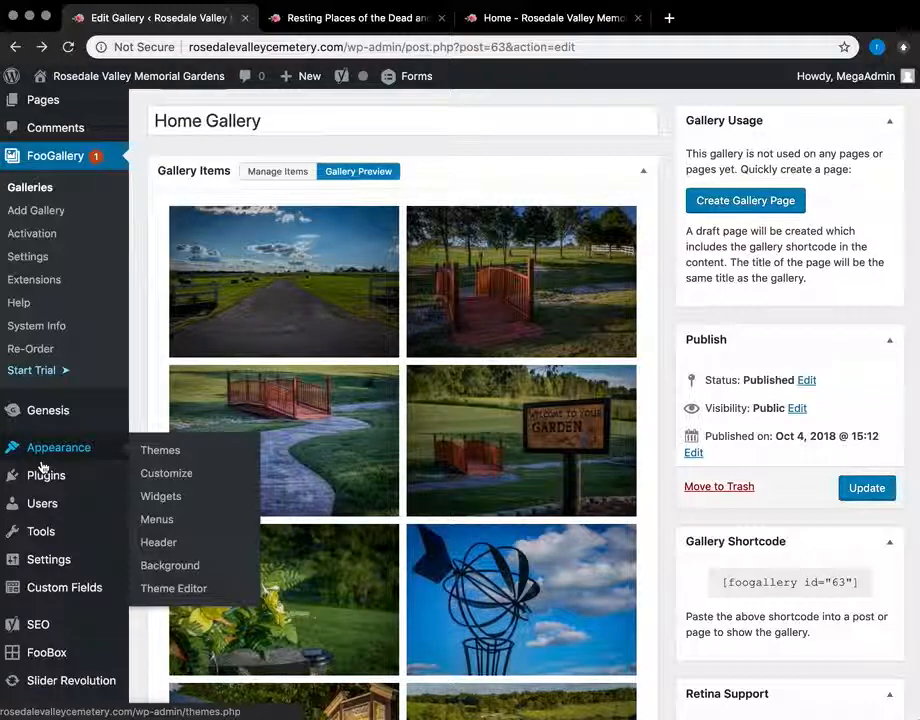
click(165, 502)
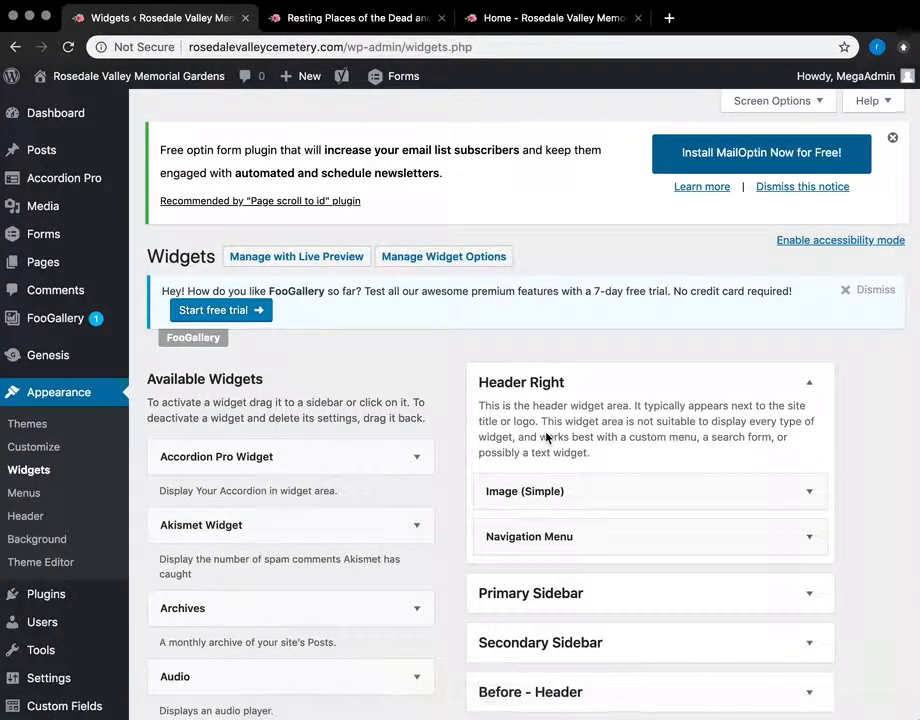
Step: Glance at the site's home page, then return to the Widgets admin page
scroll(547, 436, down, 1)
click(520, 18)
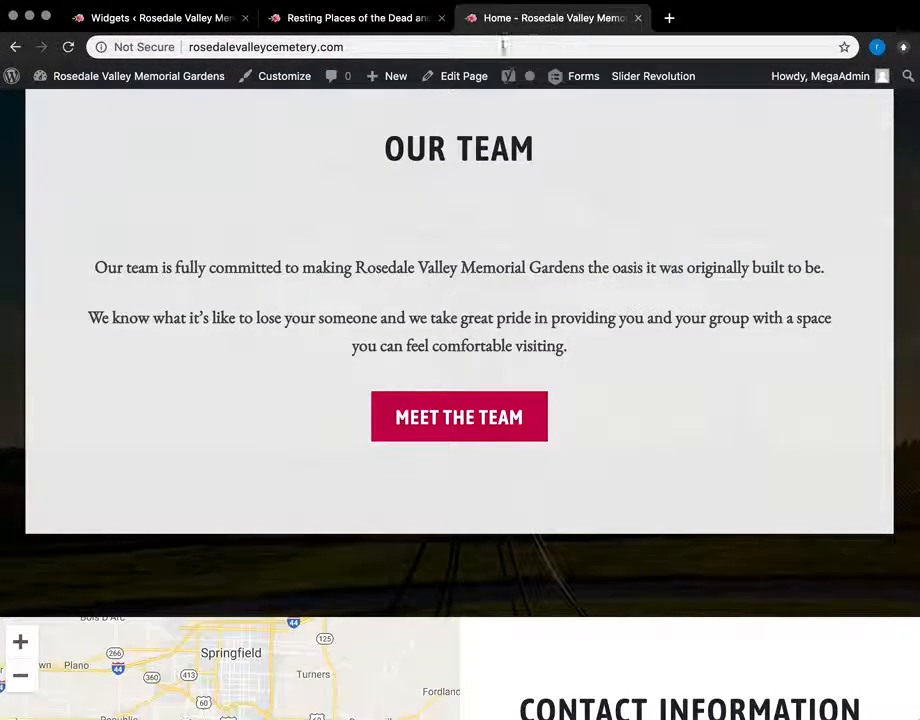
scroll(308, 175, up, 10)
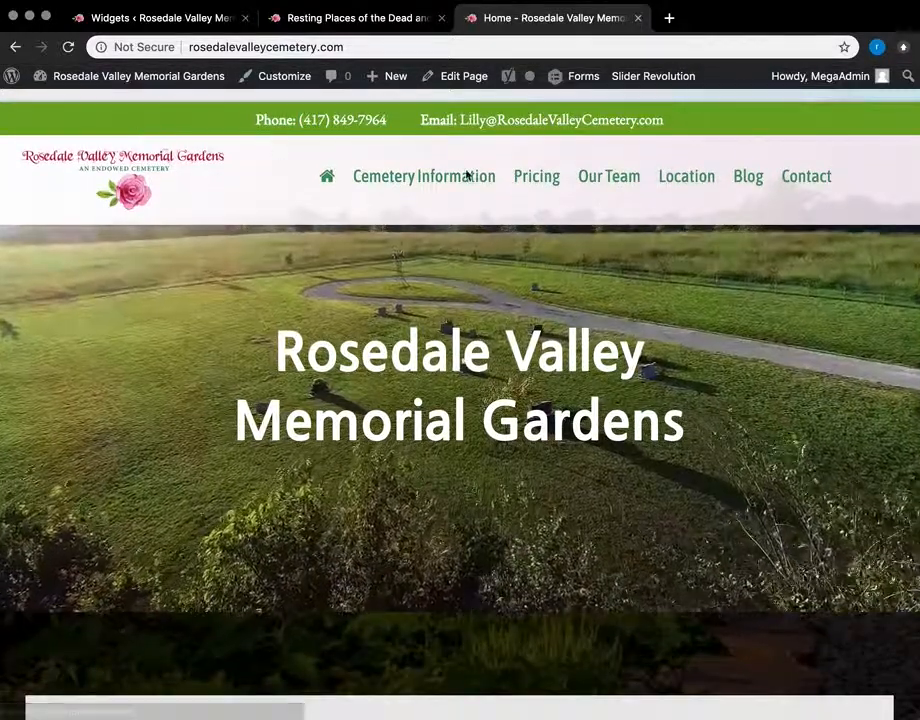
click(201, 20)
Step: Inspect the header Navigation Menu widget, keeping Main Menu as its menu
scroll(387, 261, down, 1)
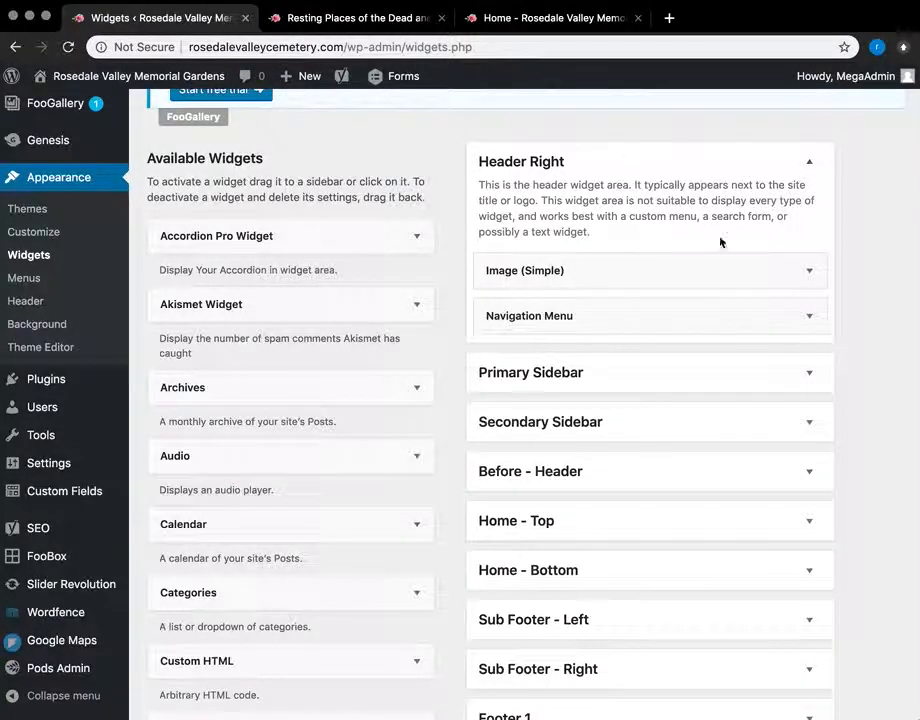
click(810, 316)
scroll(721, 390, down, 3)
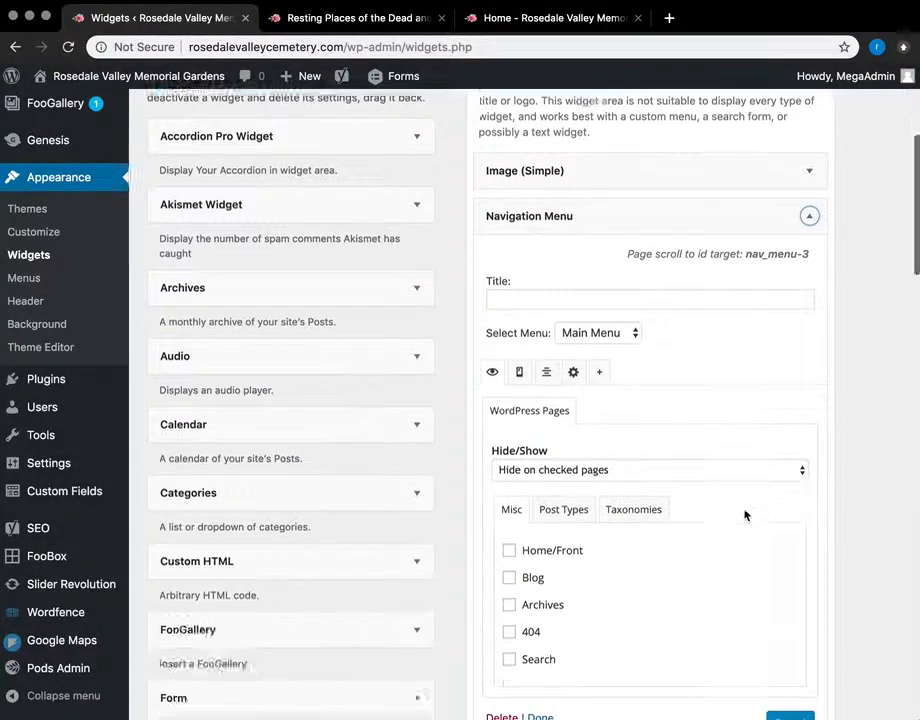
click(631, 259)
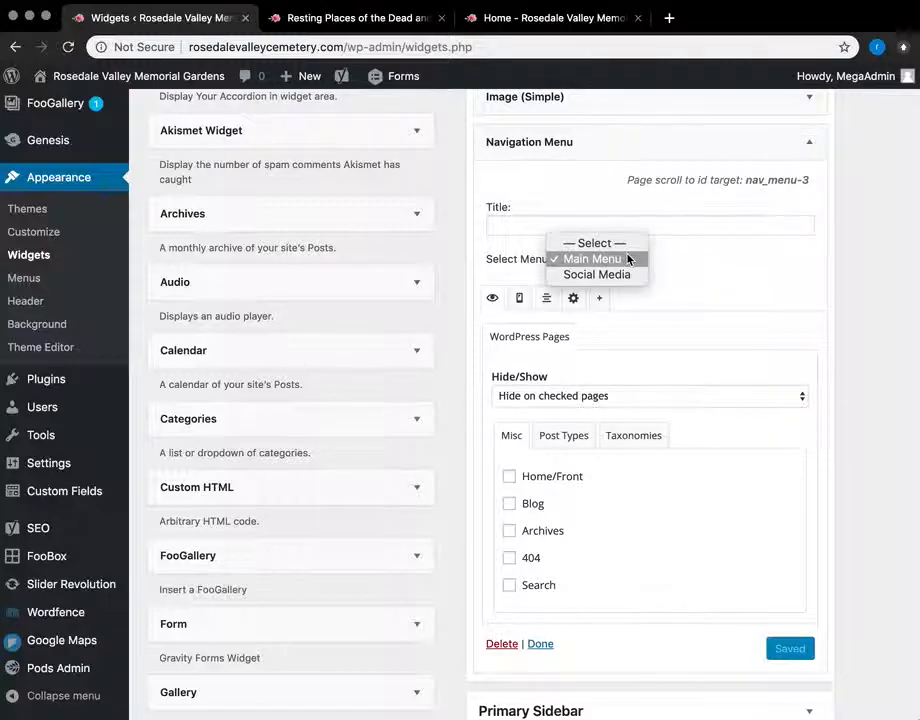
click(703, 267)
scroll(704, 267, down, 10)
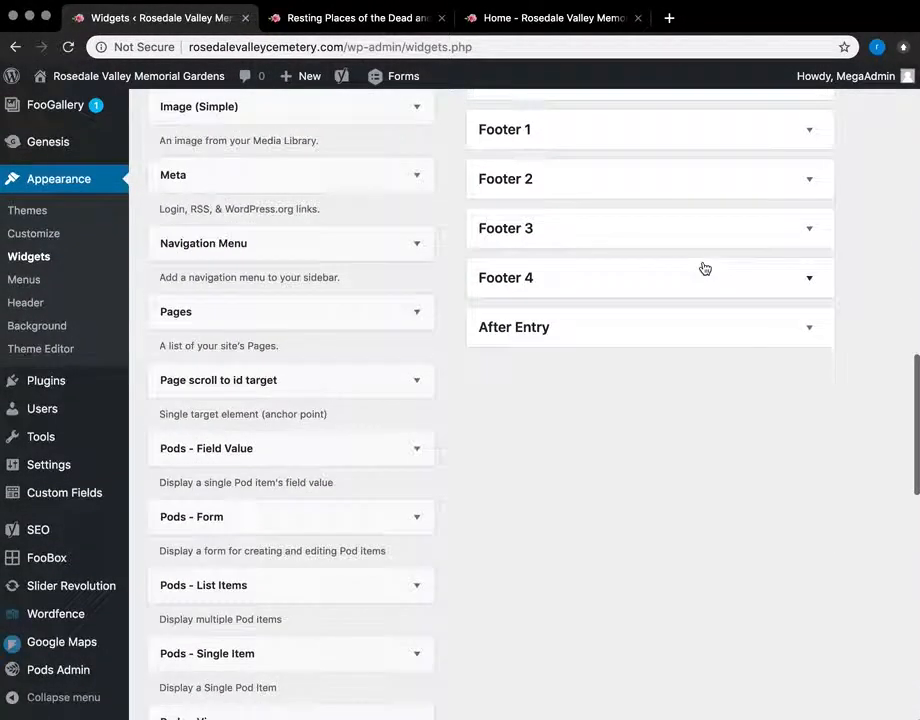
Step: Review Footer 1's Contact Information and the Footer 2 area, then bring up the home page
click(810, 130)
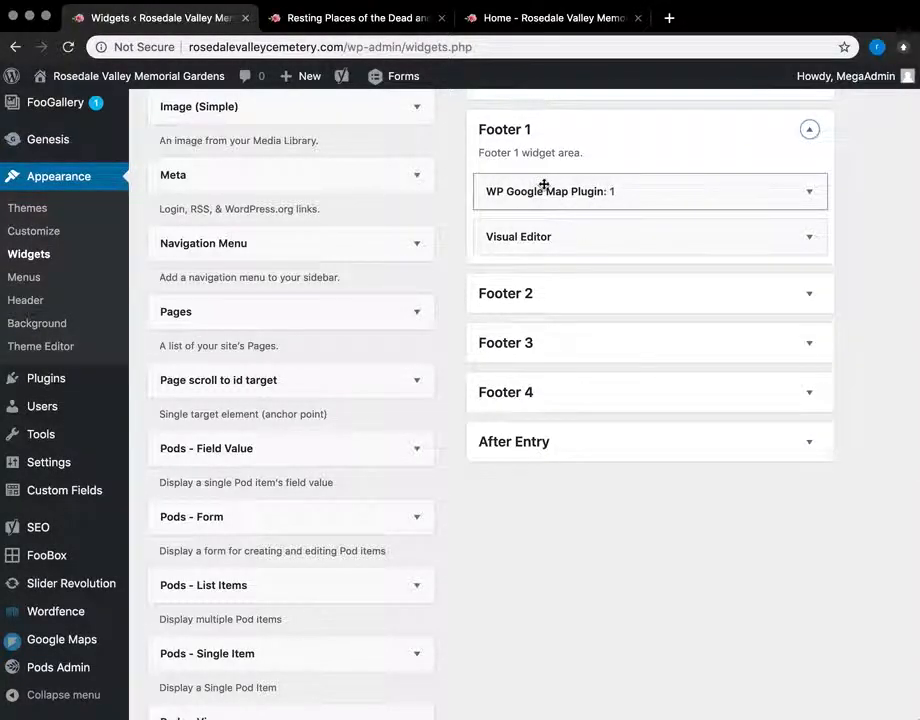
click(810, 237)
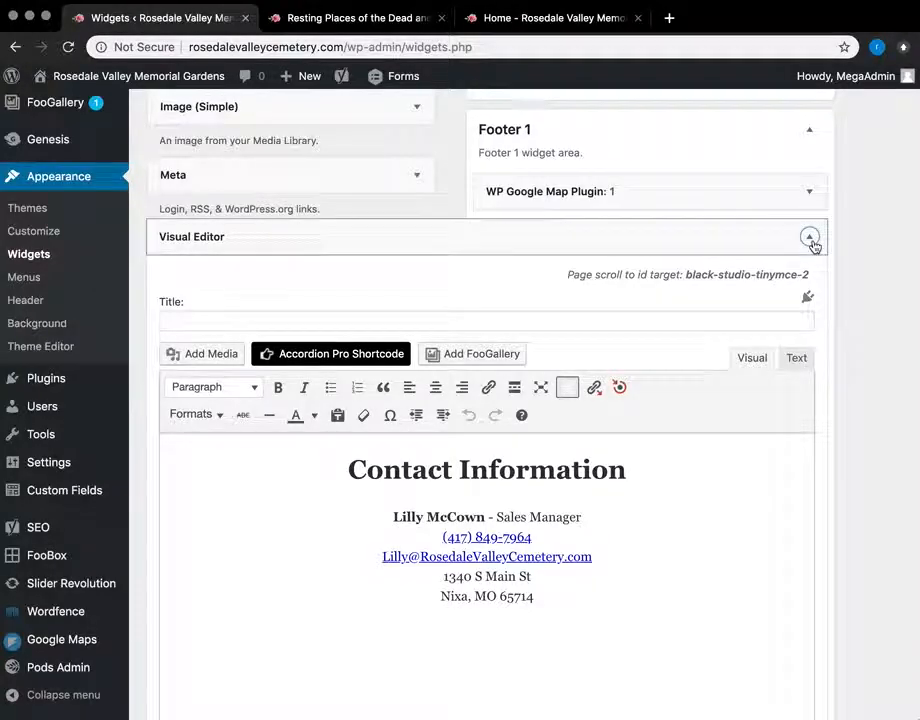
click(810, 237)
click(810, 293)
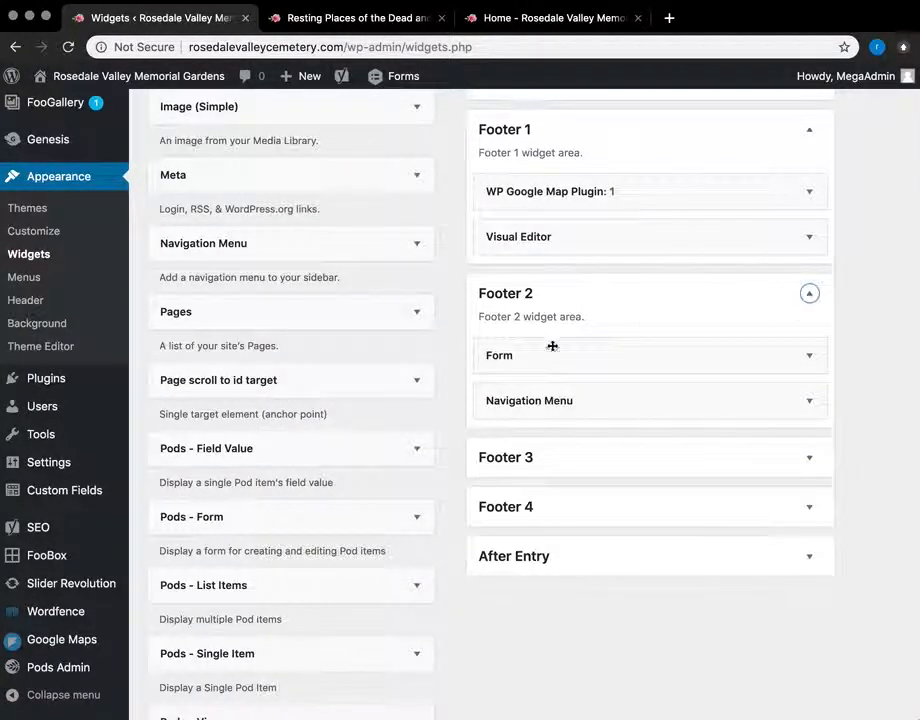
click(528, 18)
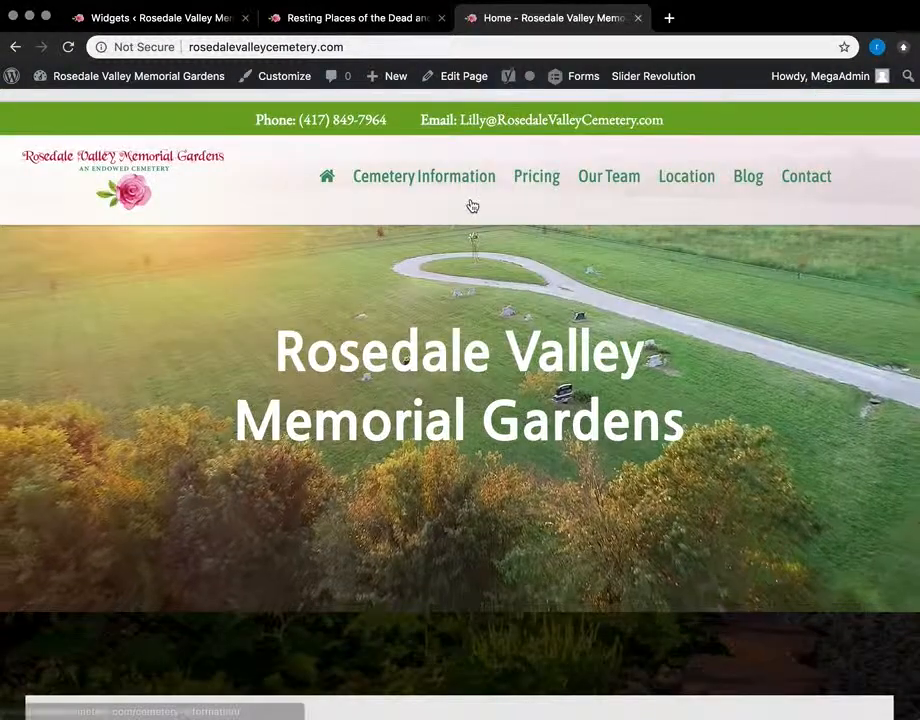
scroll(472, 206, down, 15)
scroll(470, 199, up, 4)
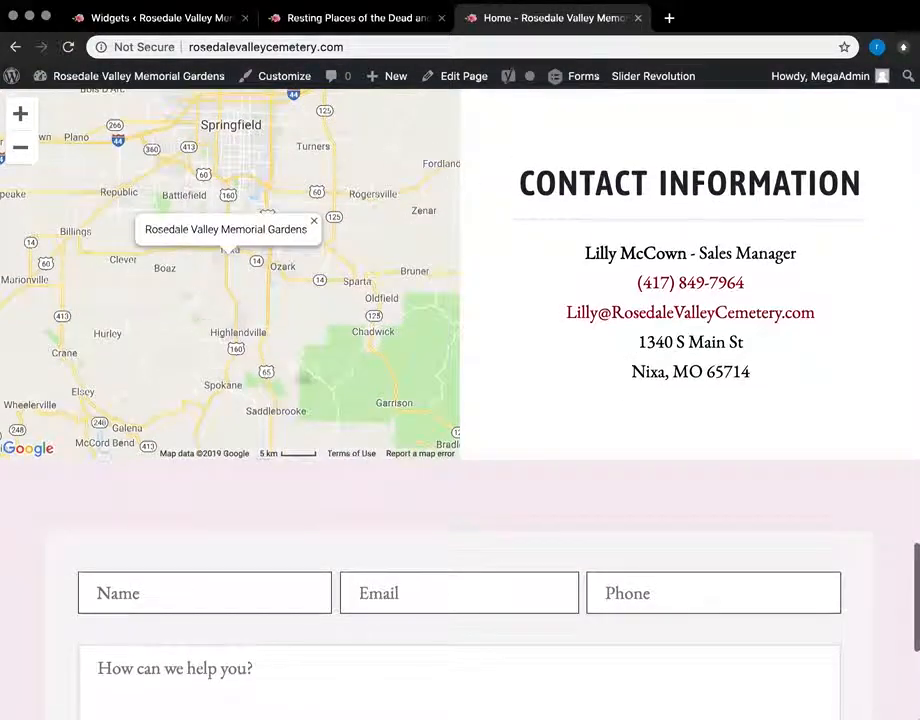
scroll(391, 224, up, 1)
scroll(573, 389, down, 8)
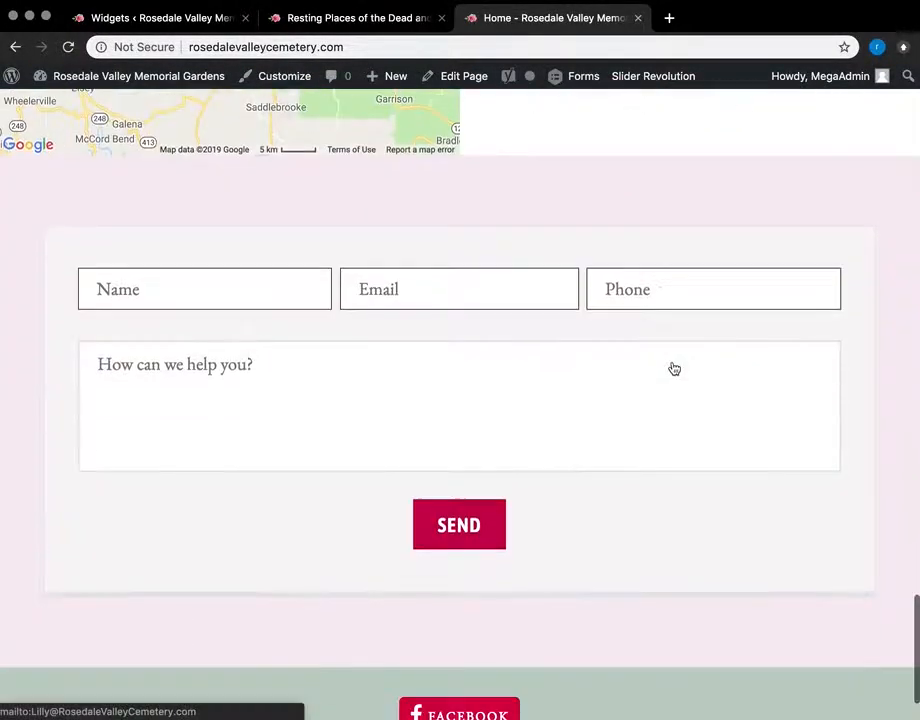
scroll(497, 338, down, 2)
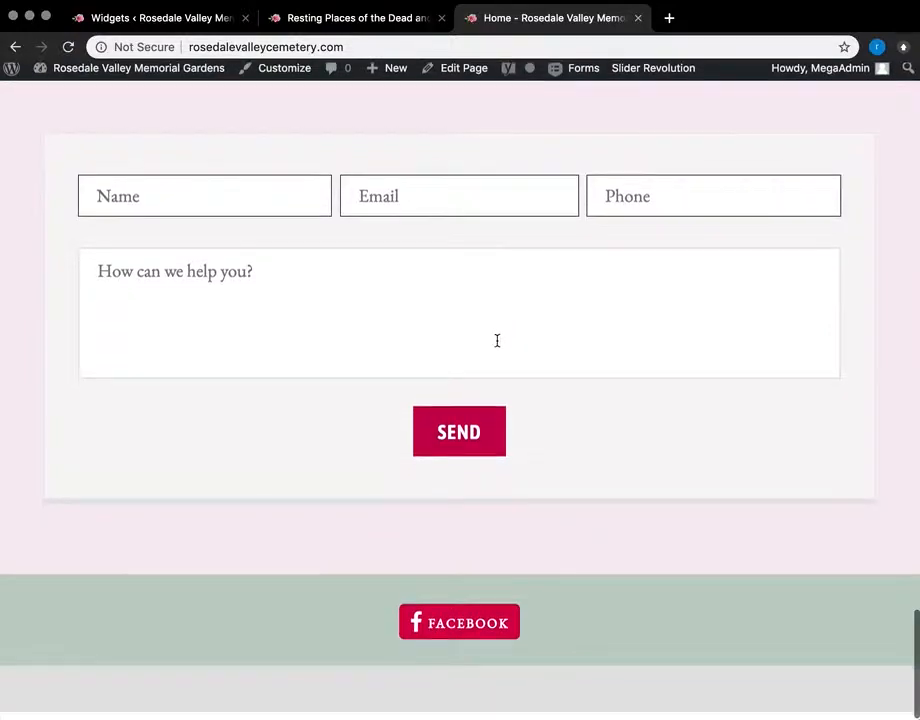
Step: Expand the Footer 2 Navigation Menu widget and scroll through its Social Media menu settings
click(190, 17)
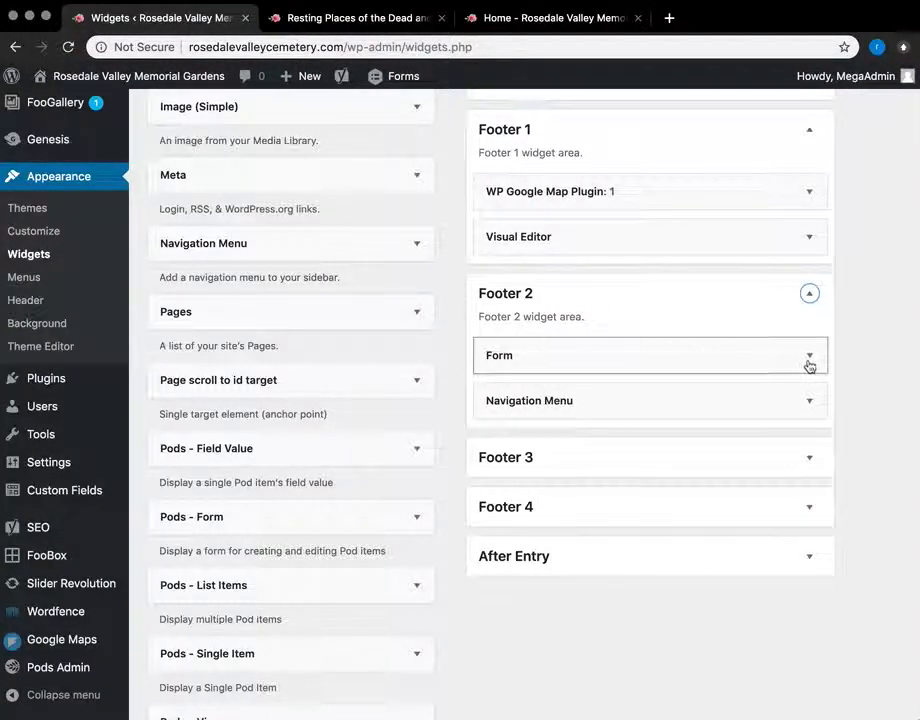
click(811, 402)
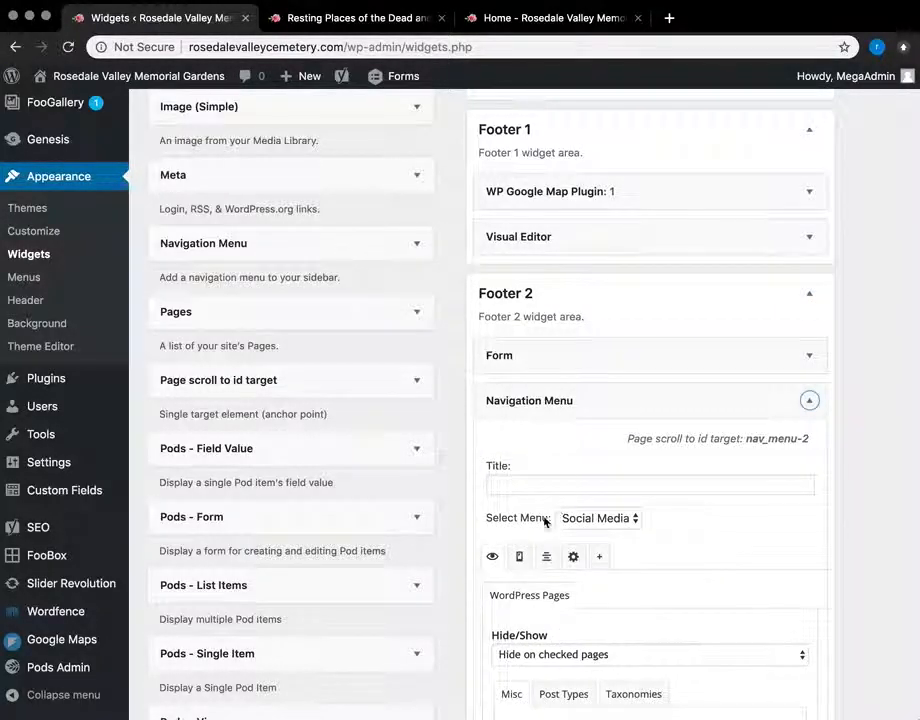
scroll(884, 529, down, 6)
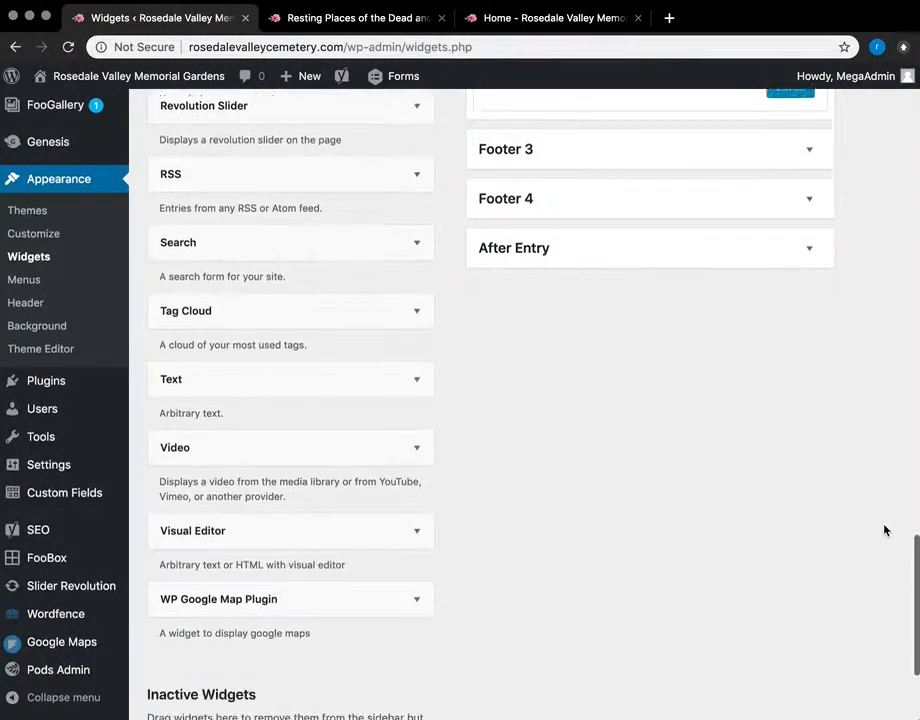
scroll(884, 529, up, 7)
scroll(884, 529, up, 10)
scroll(120, 530, down, 1)
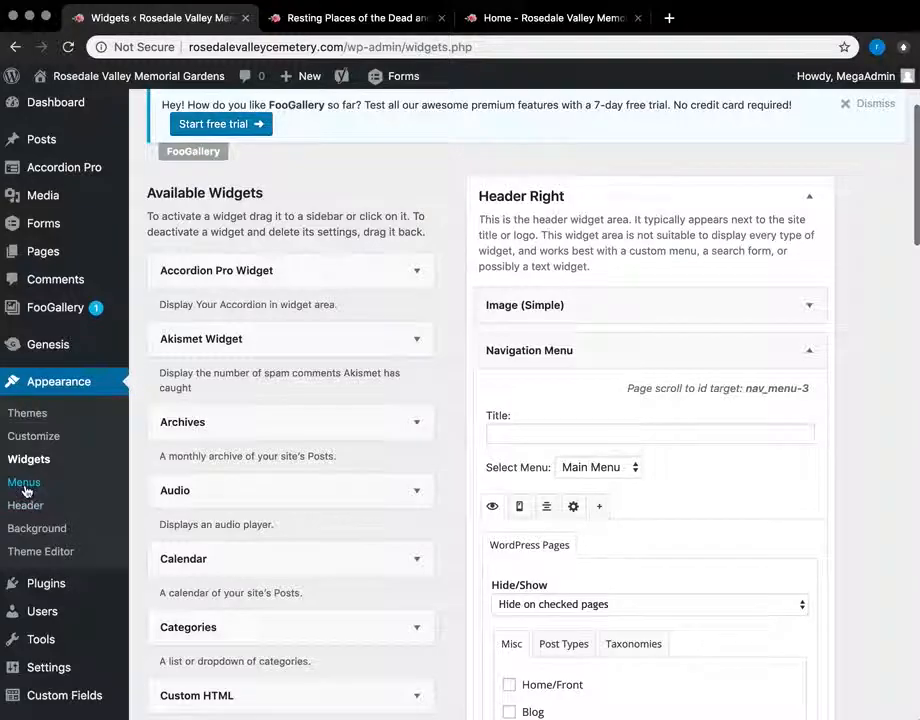
scroll(500, 466, down, 5)
scroll(519, 476, up, 2)
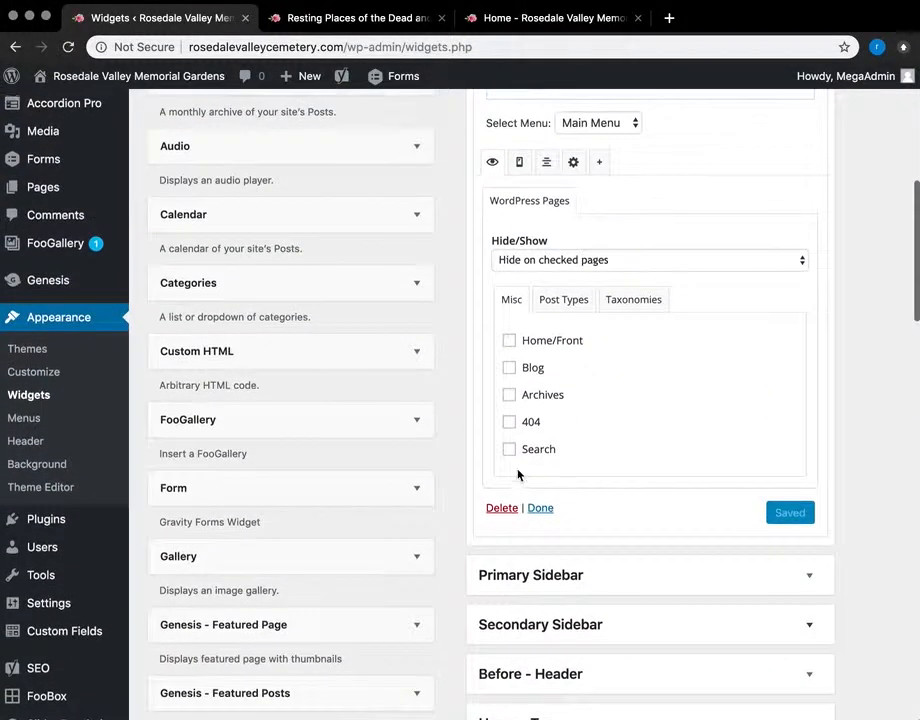
scroll(700, 375, up, 1)
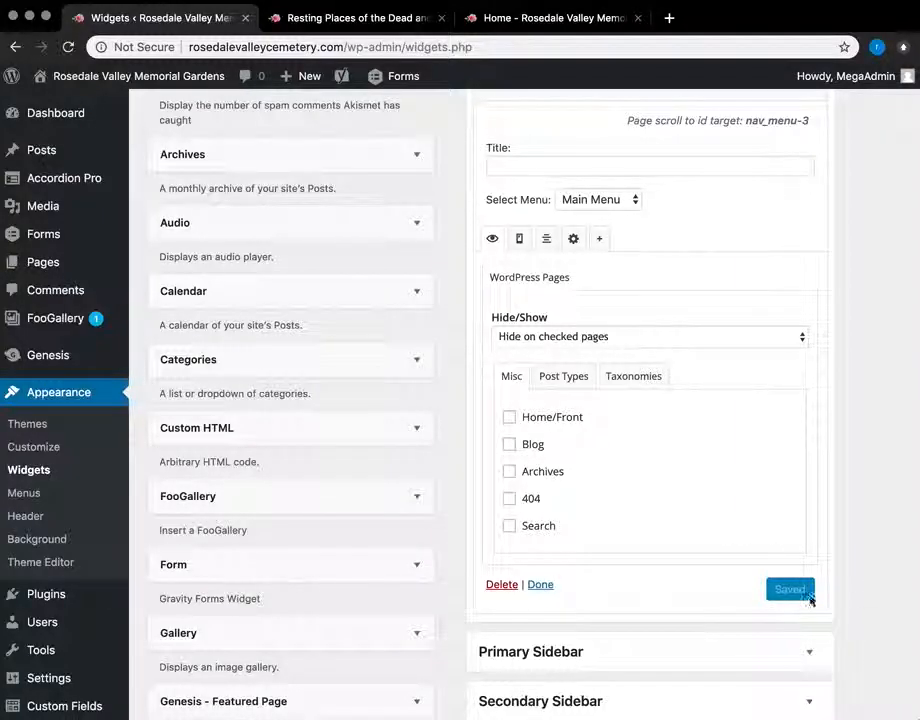
scroll(799, 585, down, 2)
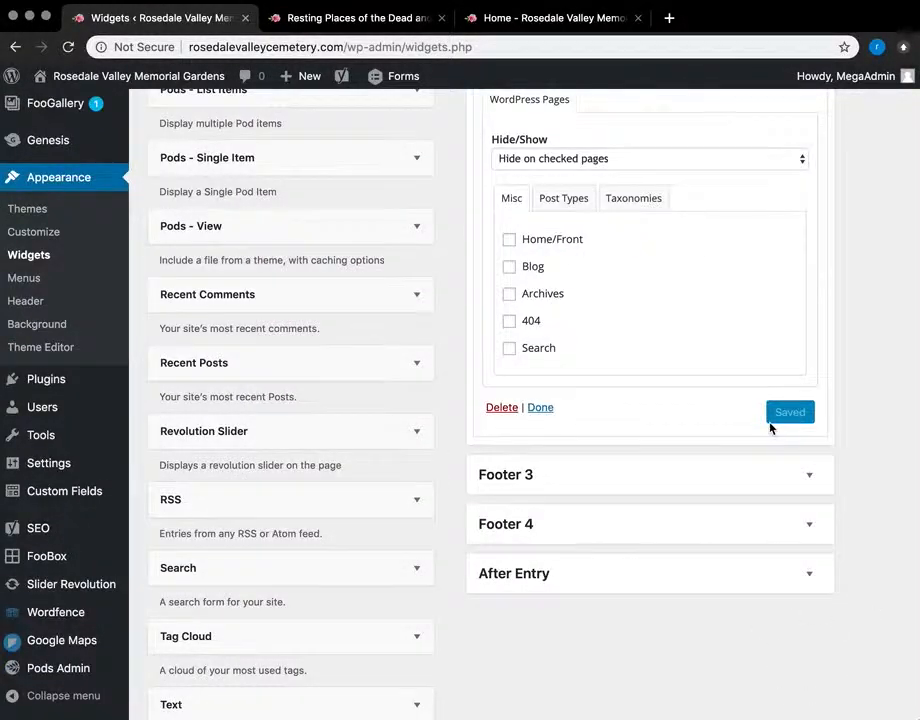
scroll(775, 432, up, 2)
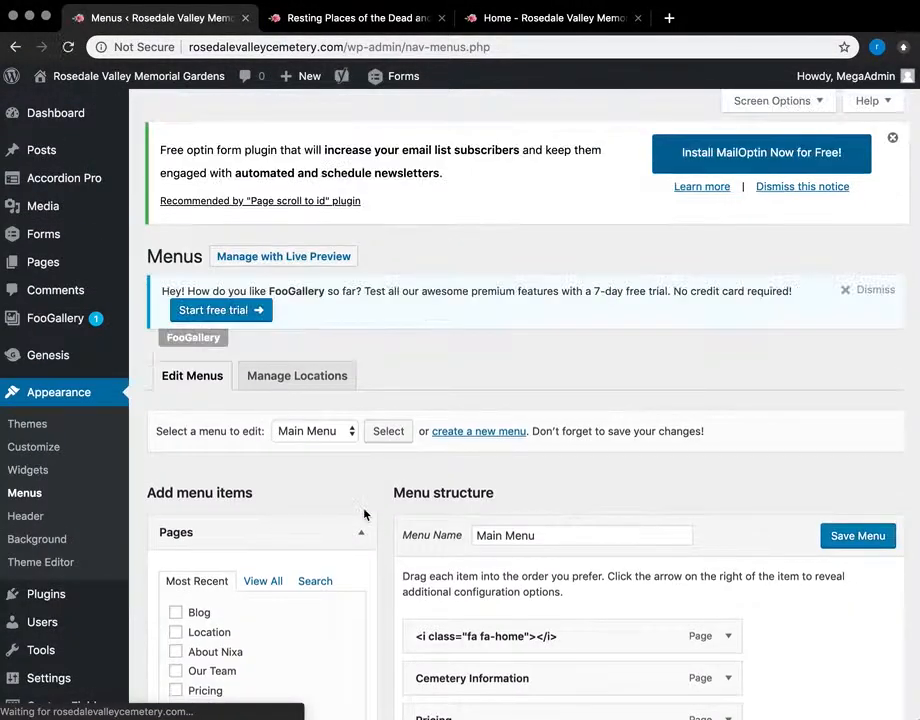
Step: Scroll to the end of the Main Menu and expand the About Nixa item's settings
scroll(593, 510, down, 3)
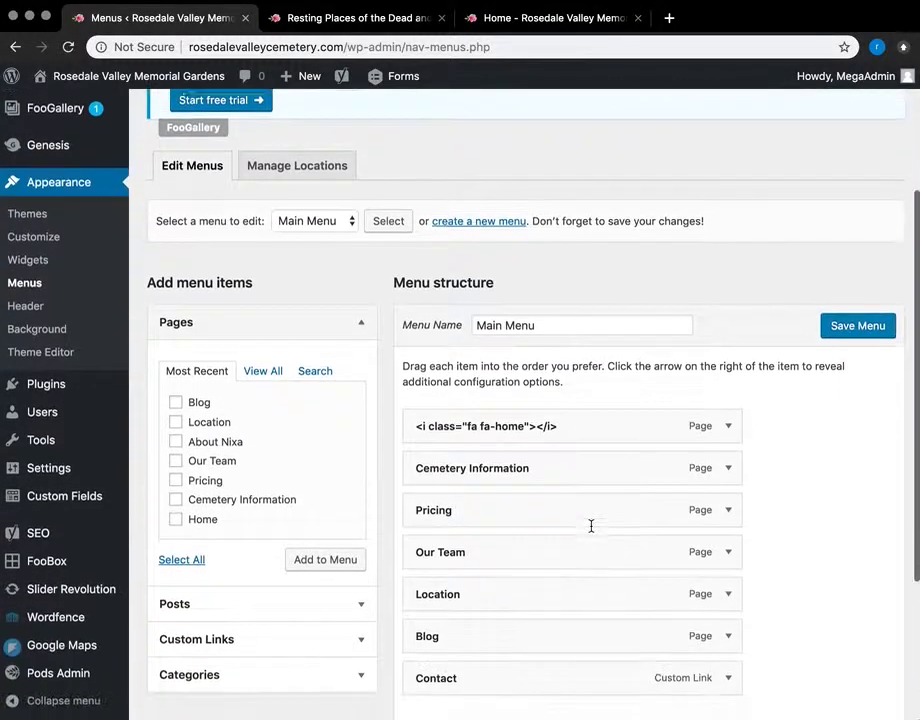
scroll(591, 531, down, 2)
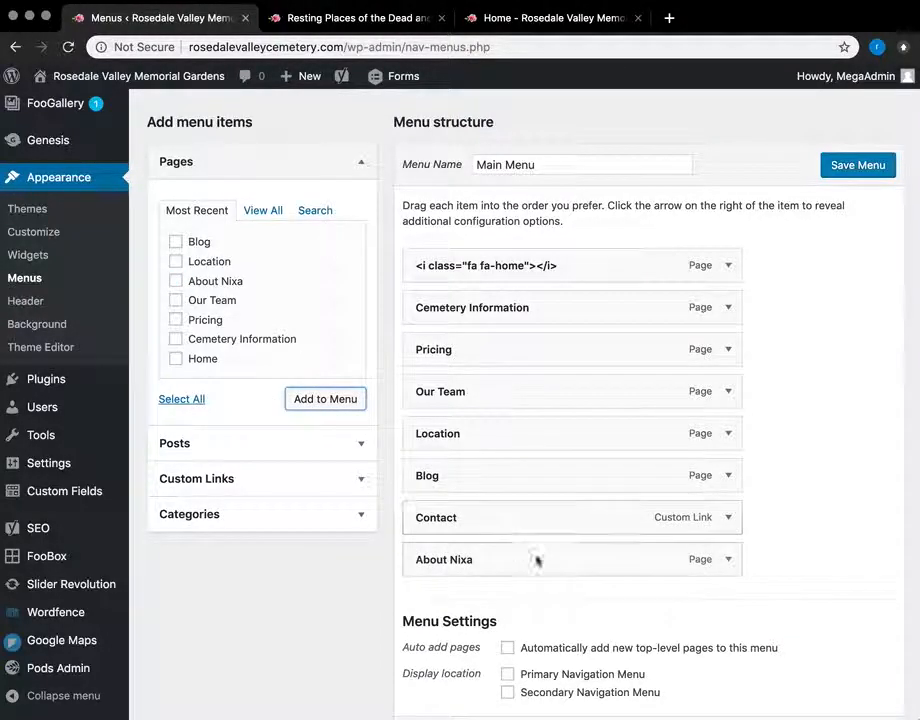
scroll(545, 565, down, 2)
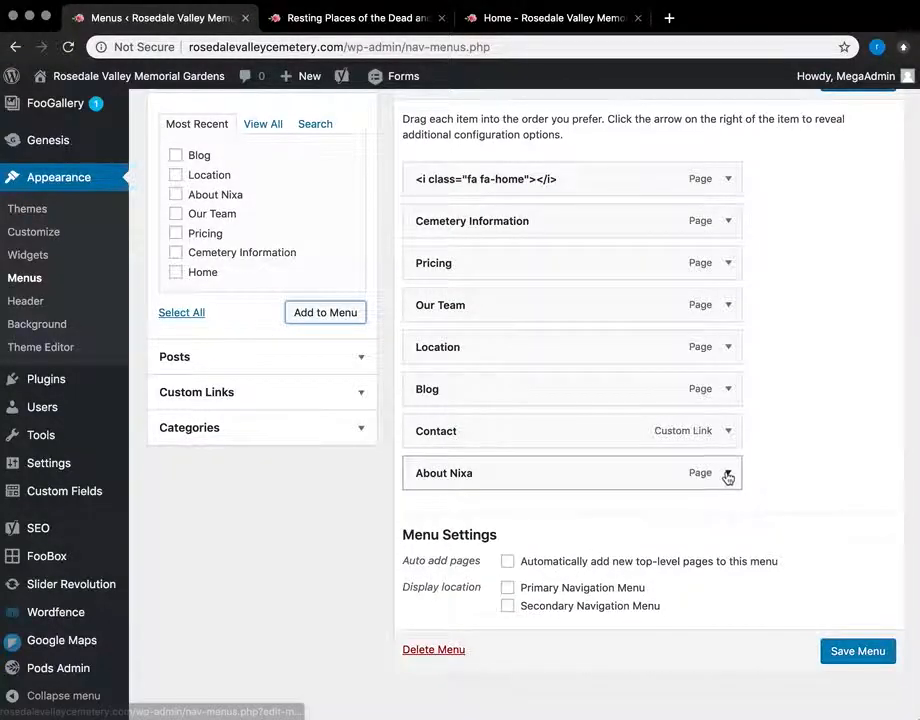
click(729, 475)
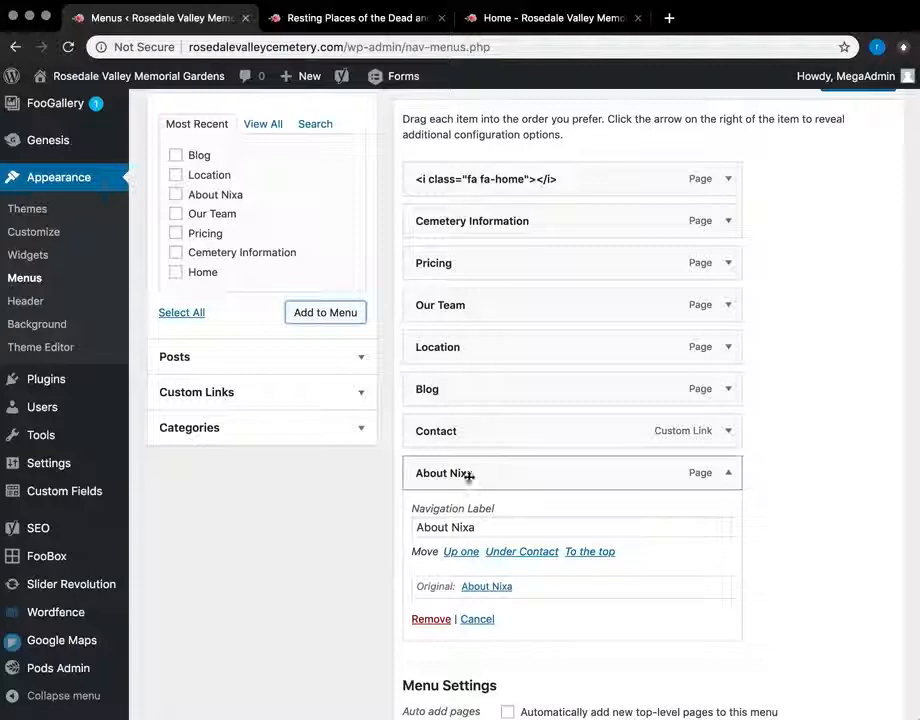
Step: Rename the About Nixa item to 'Nixa, MO' and nest it under Location
click(481, 524)
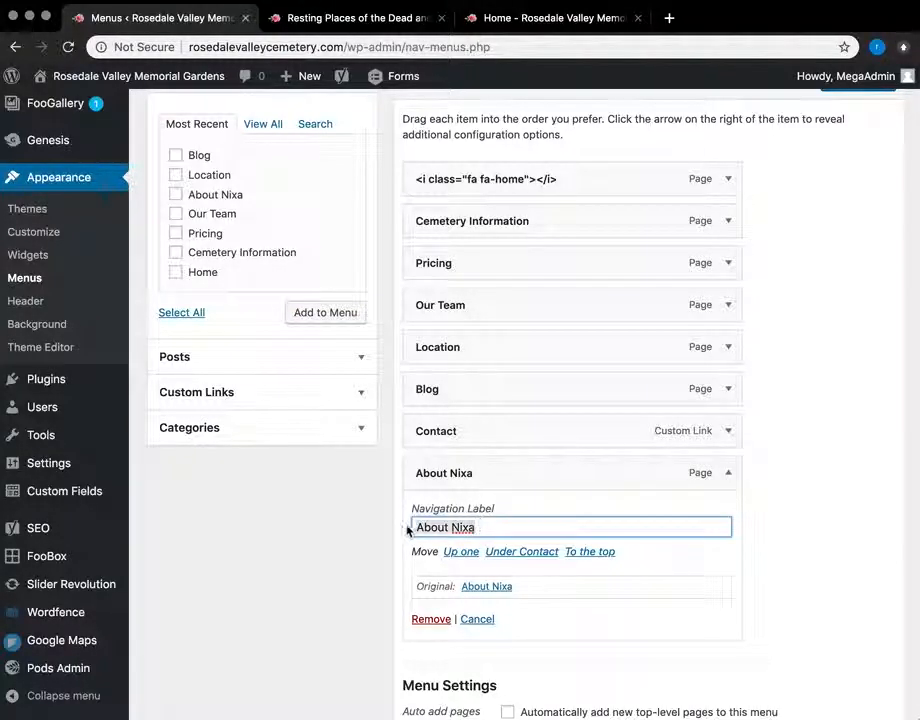
key(super+a)
key(BackSpace)
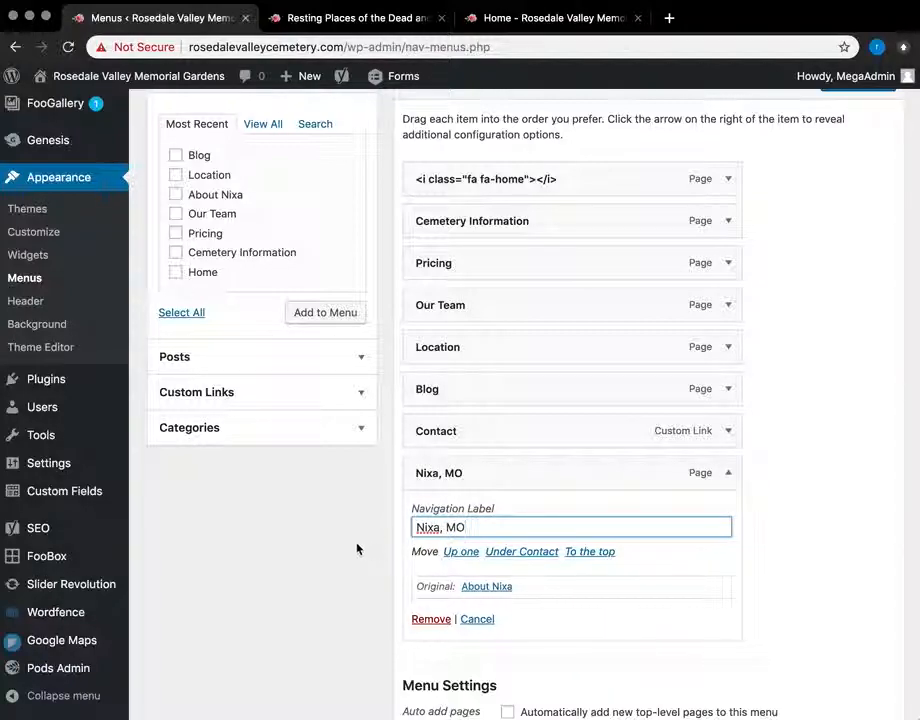
drag(585, 476, 663, 406)
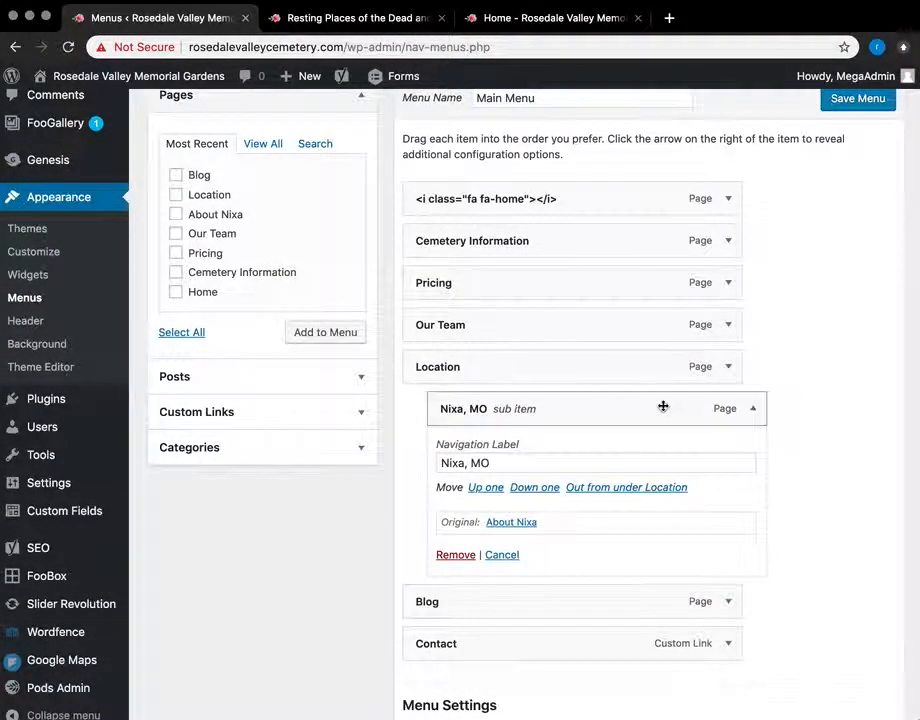
Step: Remove the Nixa, MO item from the Main Menu and head to Plugins
click(753, 410)
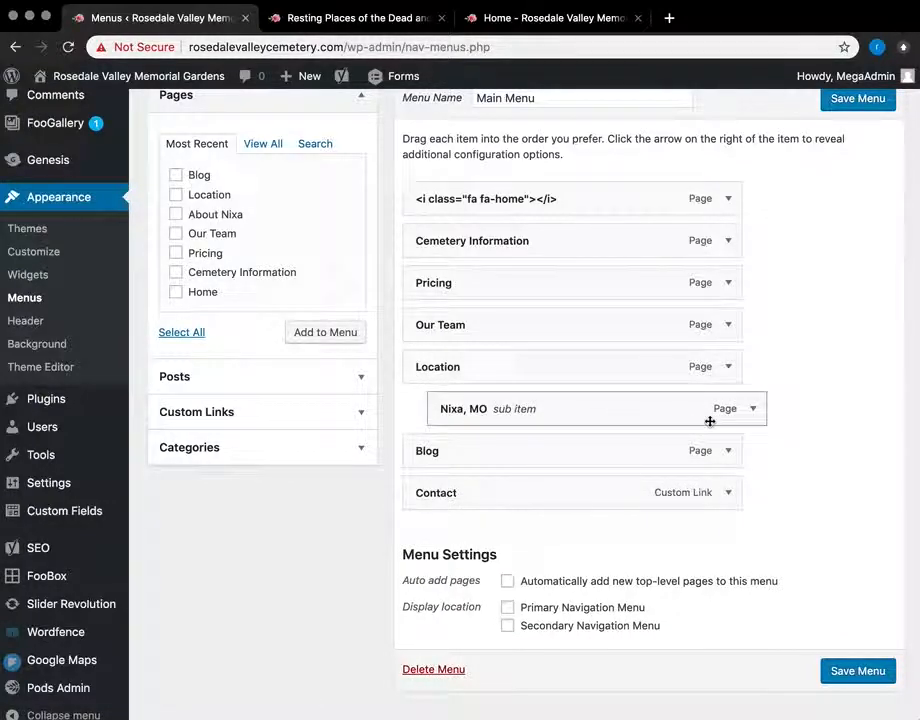
click(751, 410)
click(461, 557)
scroll(246, 348, up, 3)
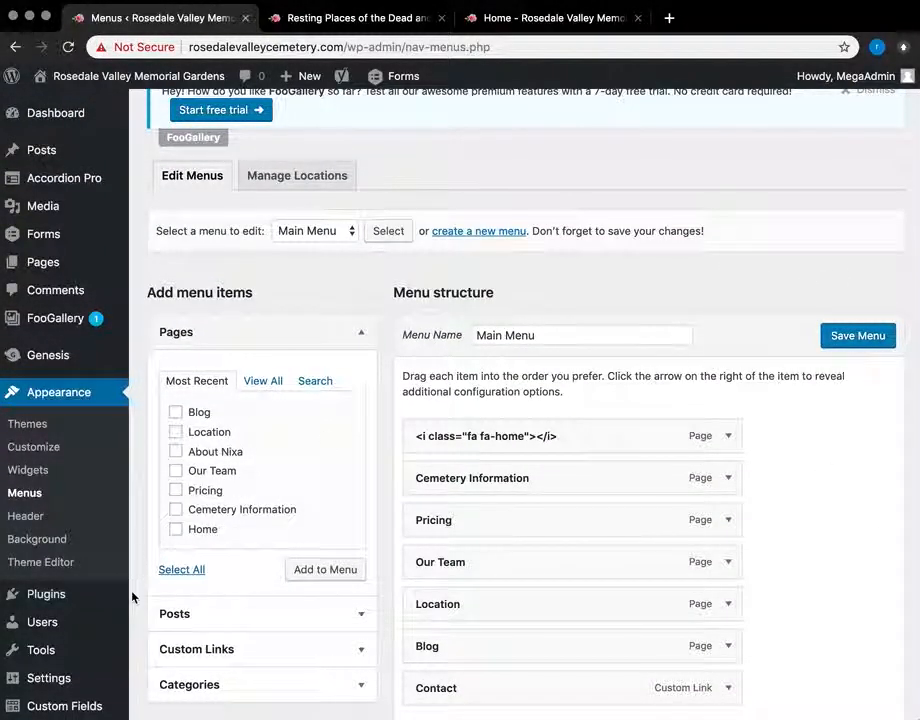
scroll(82, 660, down, 2)
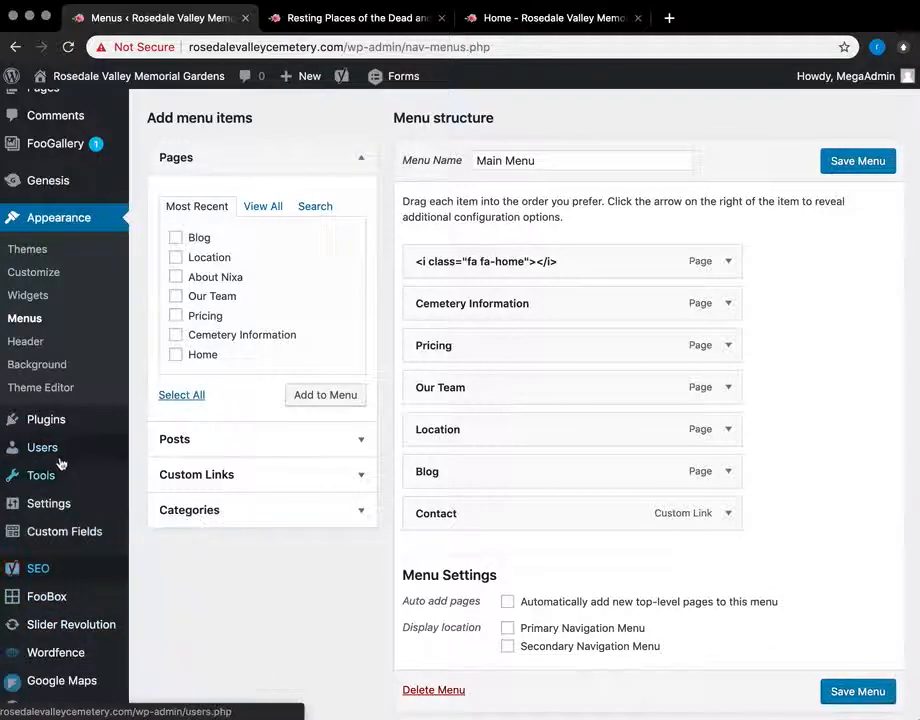
click(46, 420)
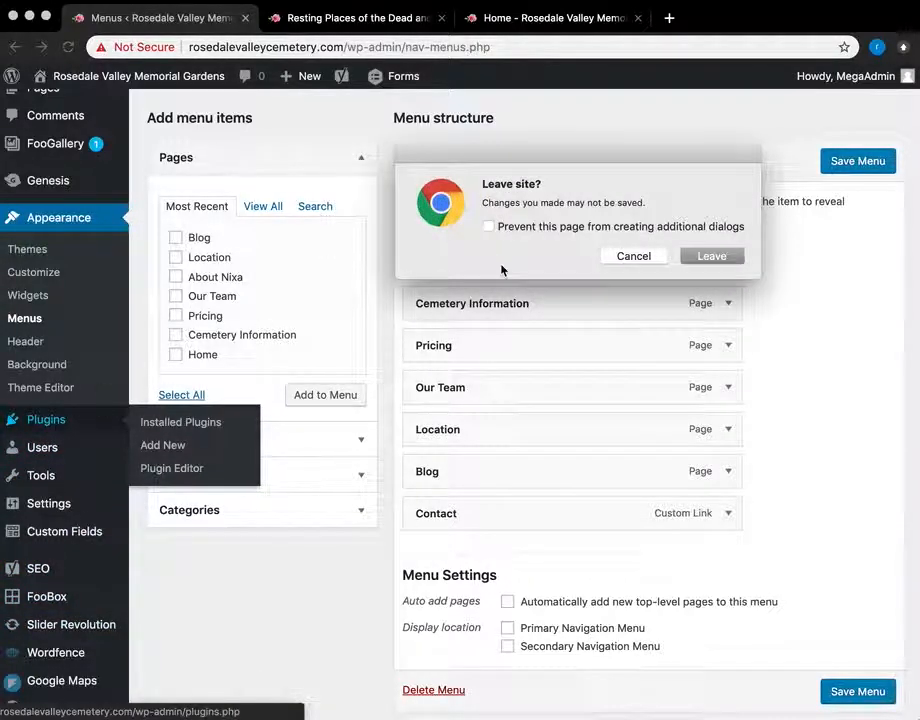
Step: Leave the menu editor without saving and scroll through the installed plugins
click(738, 261)
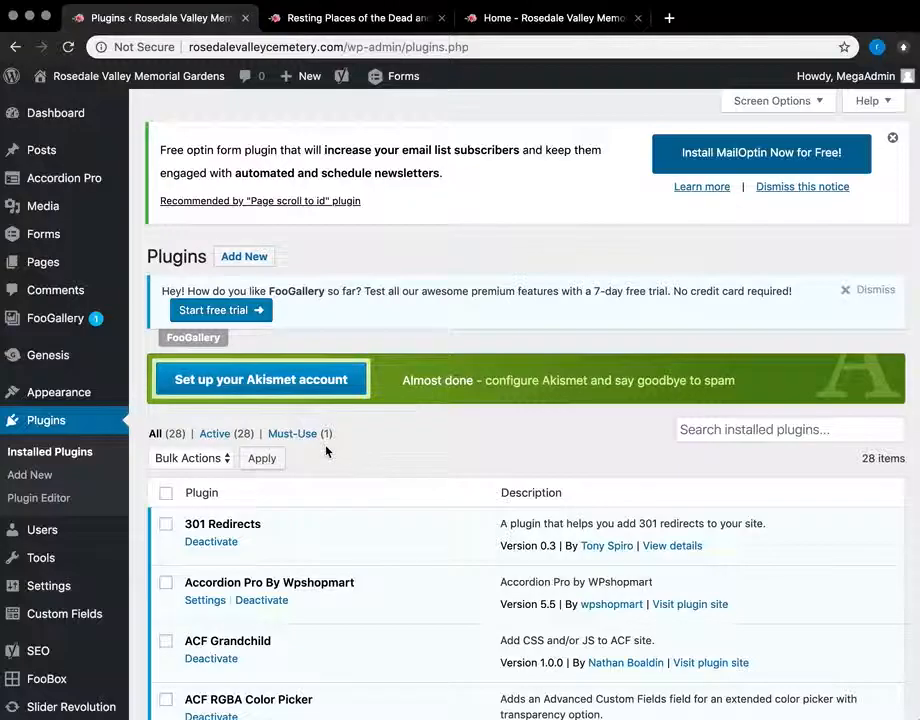
scroll(326, 452, down, 10)
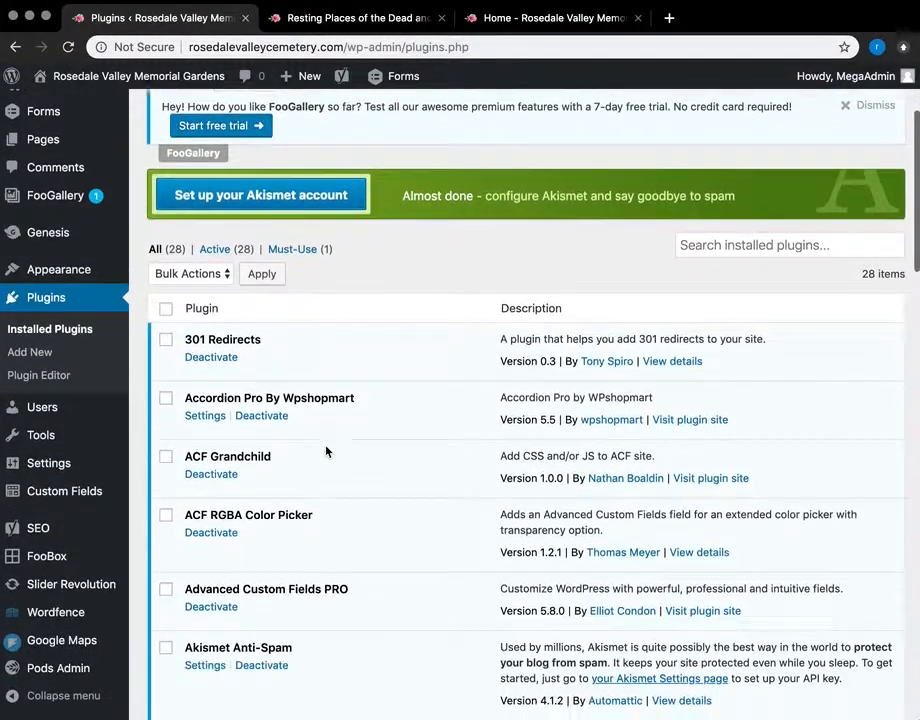
scroll(326, 452, down, 10)
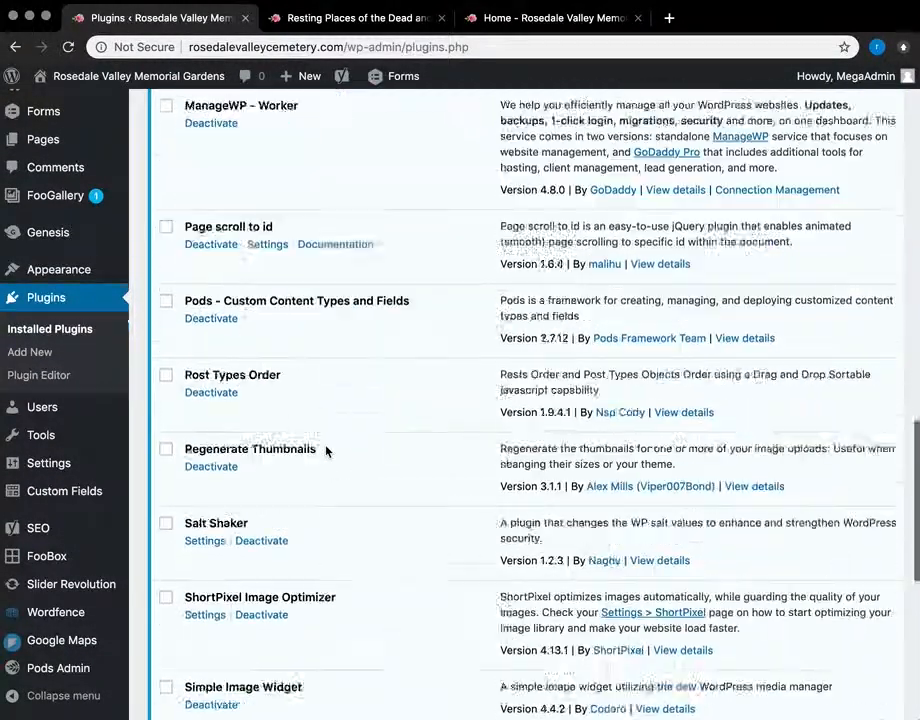
scroll(326, 452, up, 20)
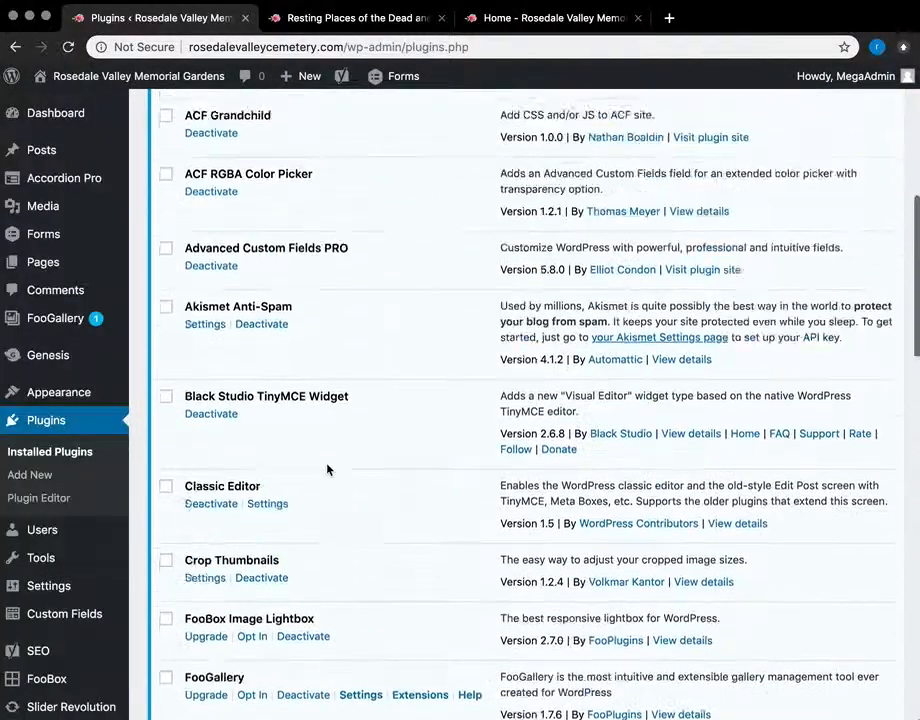
scroll(10, 540, down, 3)
Step: Go to Users and start adding a new user
click(42, 412)
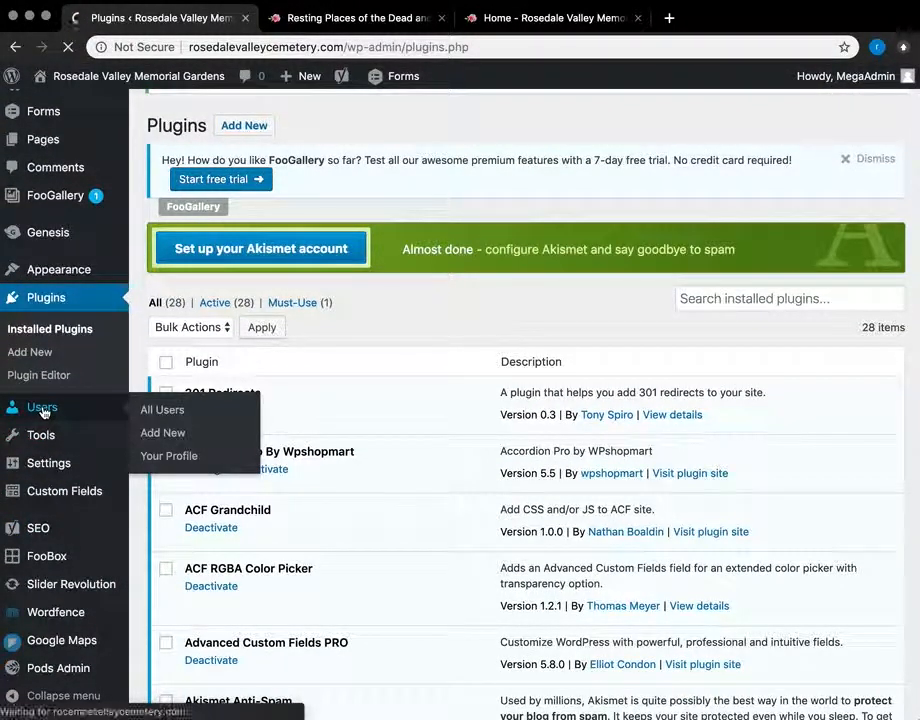
scroll(371, 468, down, 1)
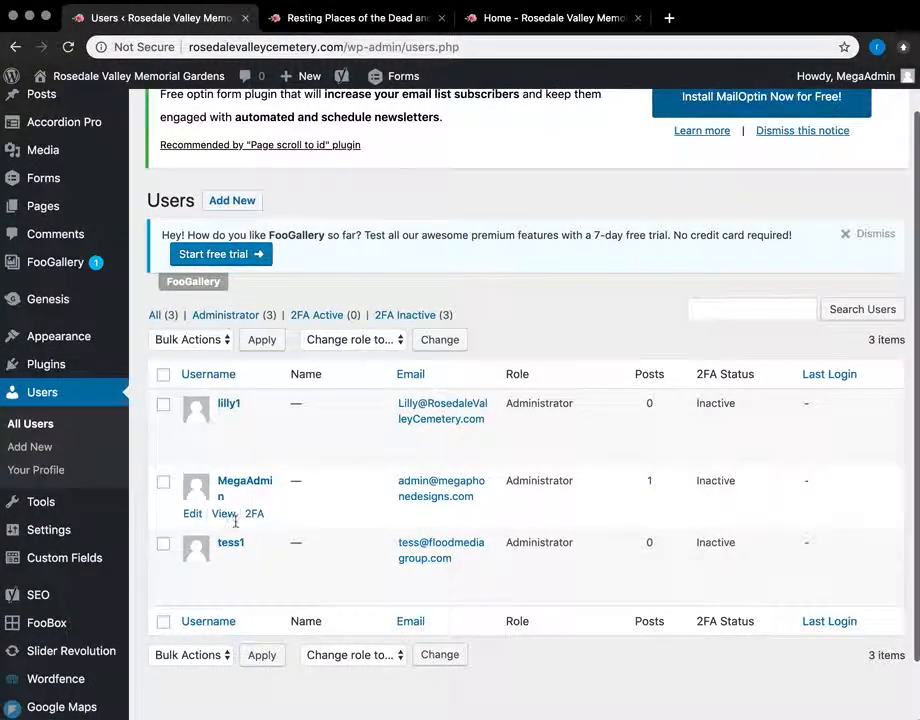
click(232, 200)
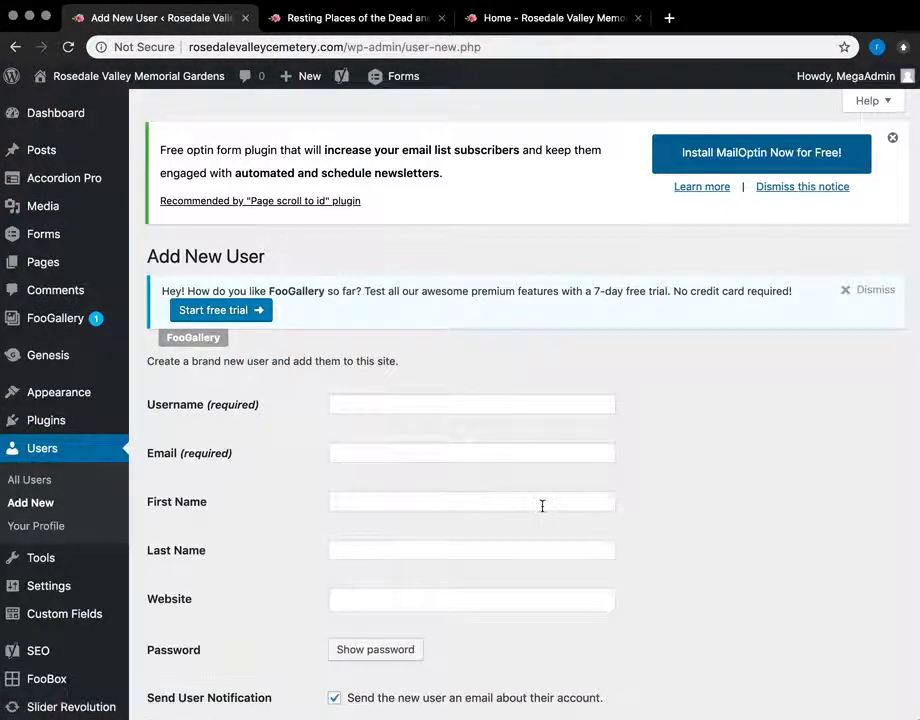
Step: Reveal the generated password, type a replacement, then clear the password field entirely
scroll(542, 505, down, 3)
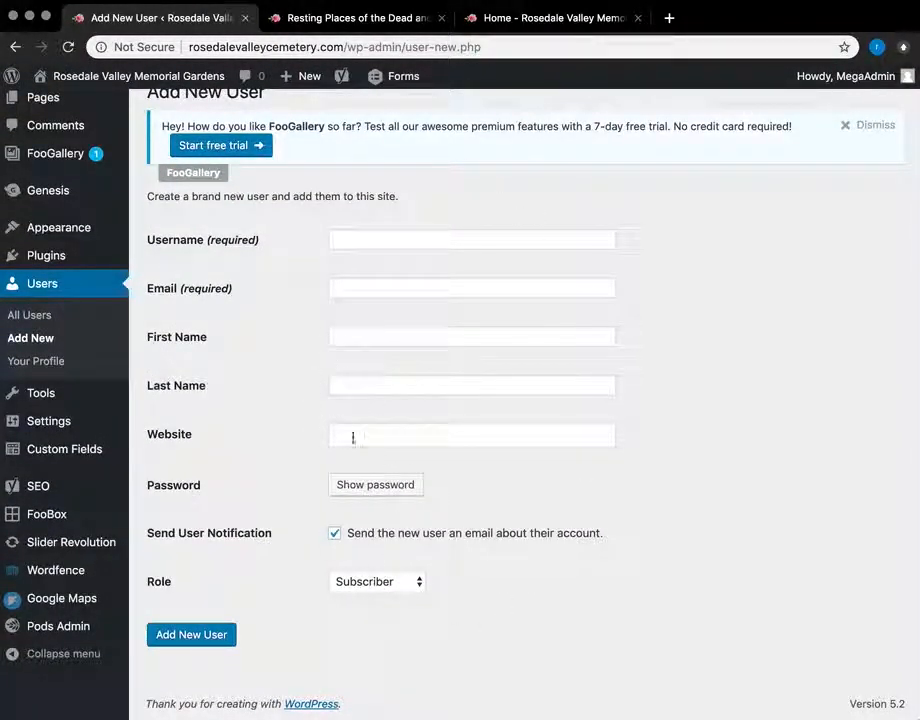
click(370, 485)
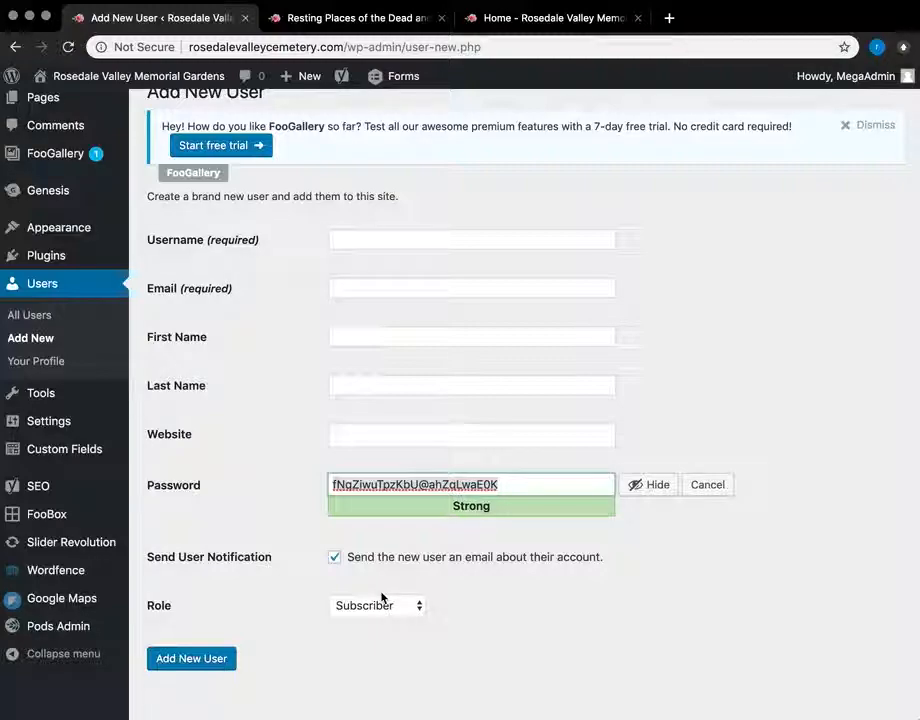
key(super+a)
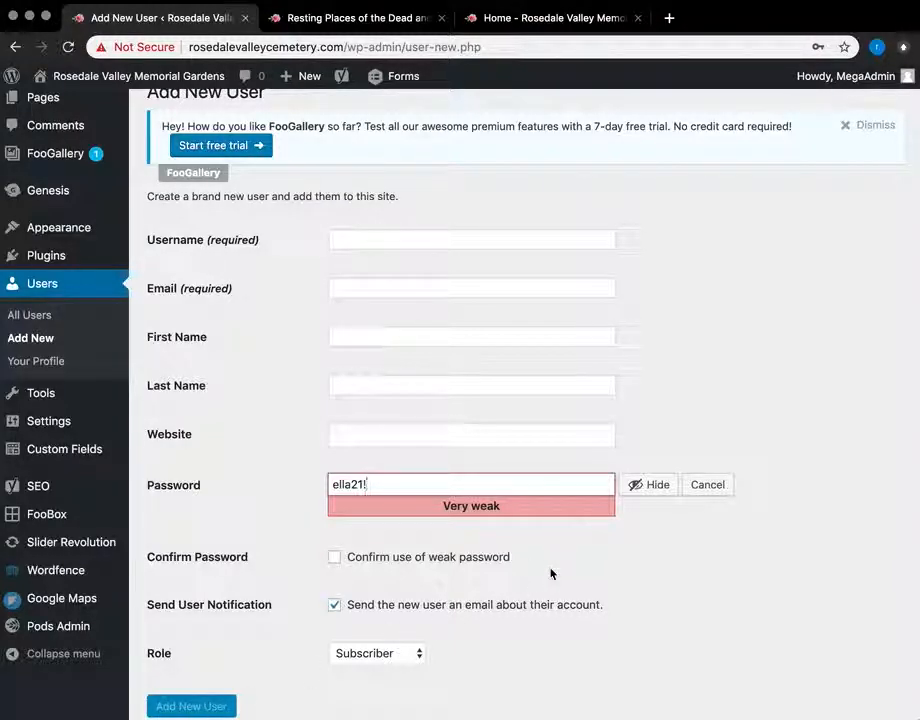
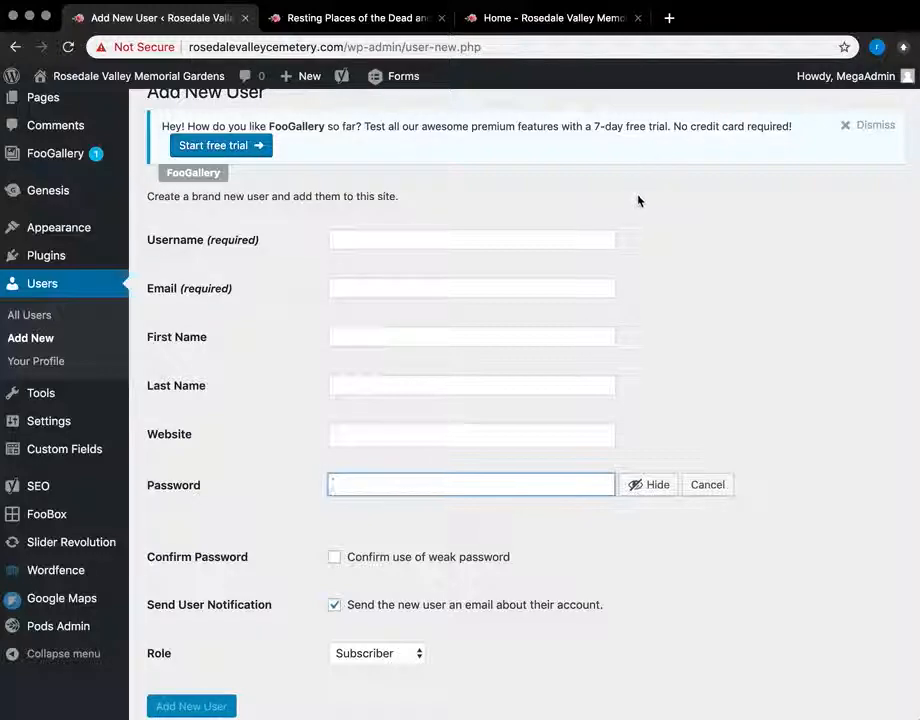
Step: Leave the username blank and keep Subscriber selected in the Role dropdown
click(509, 237)
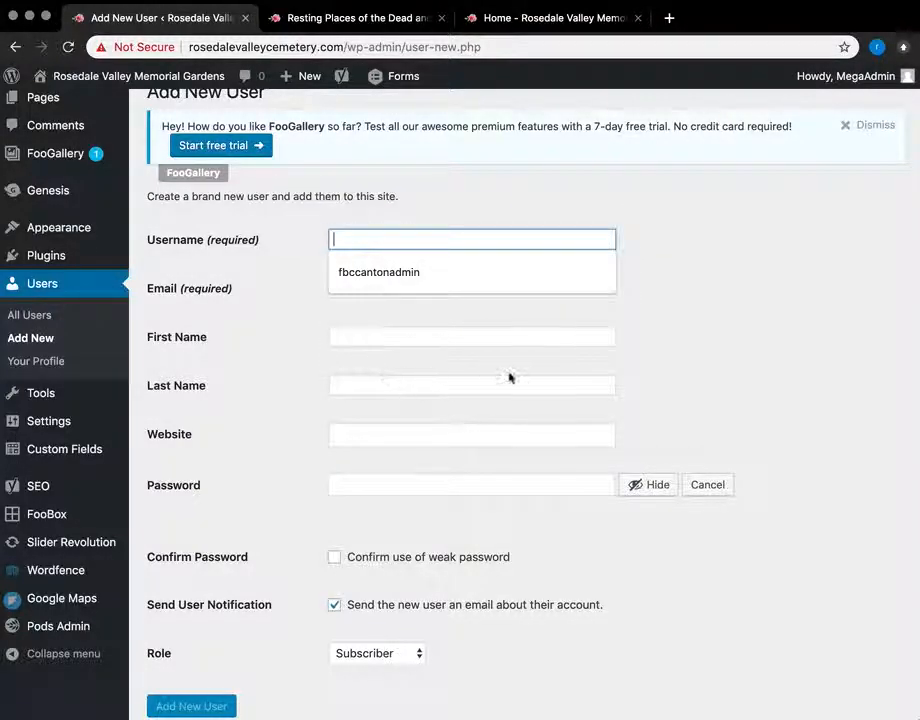
click(216, 278)
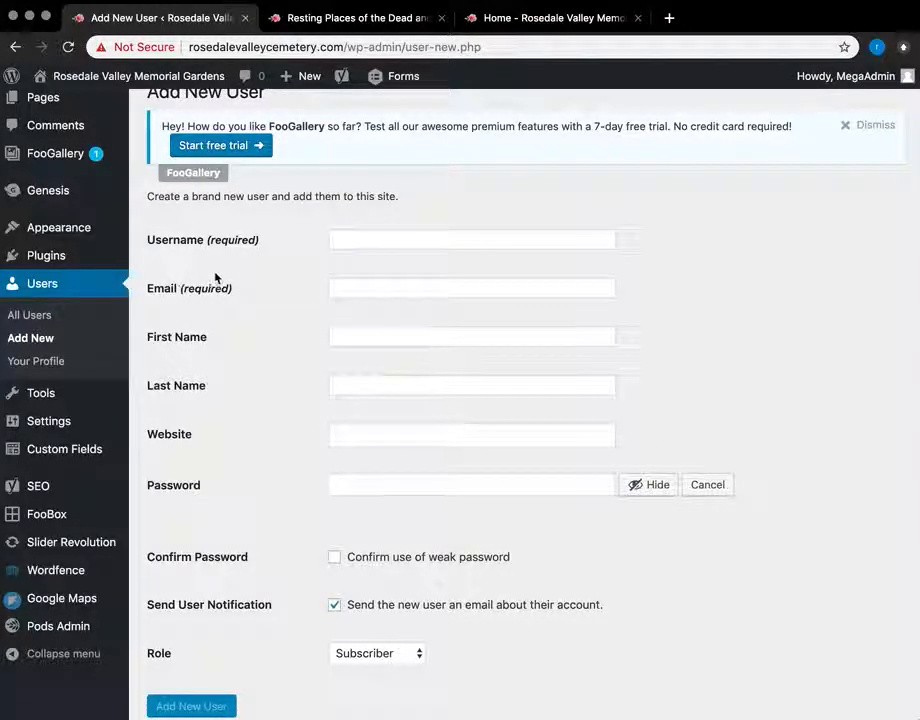
click(370, 655)
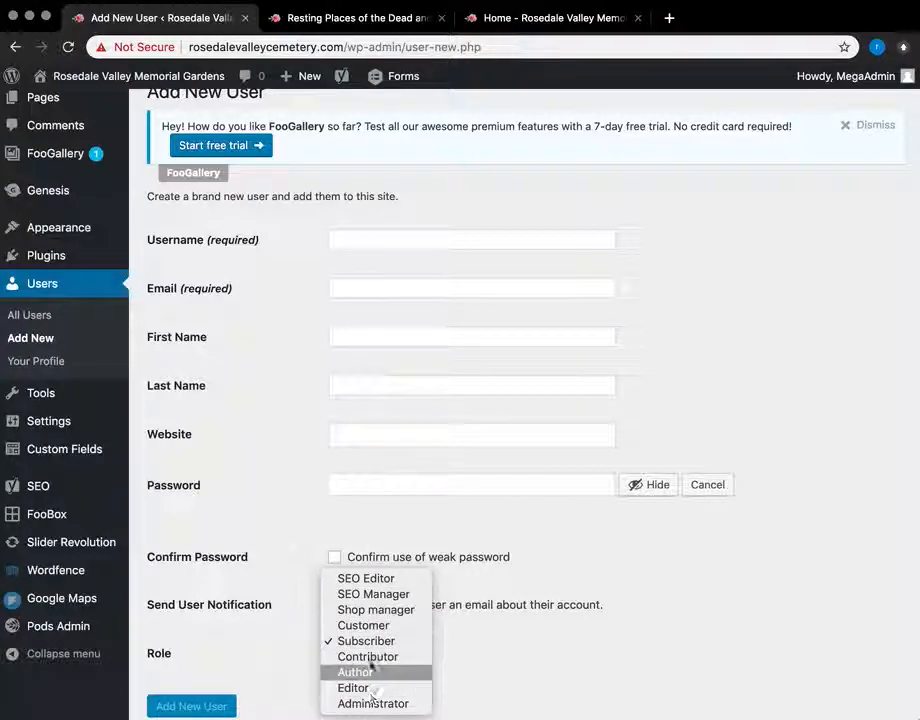
click(286, 614)
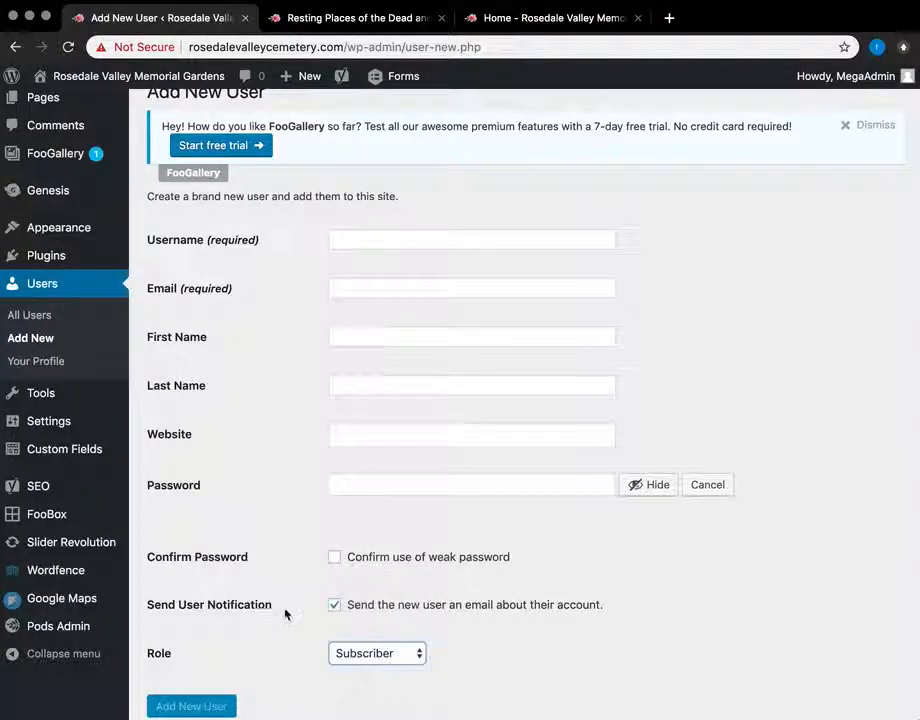
scroll(286, 640, down, 2)
scroll(187, 468, up, 4)
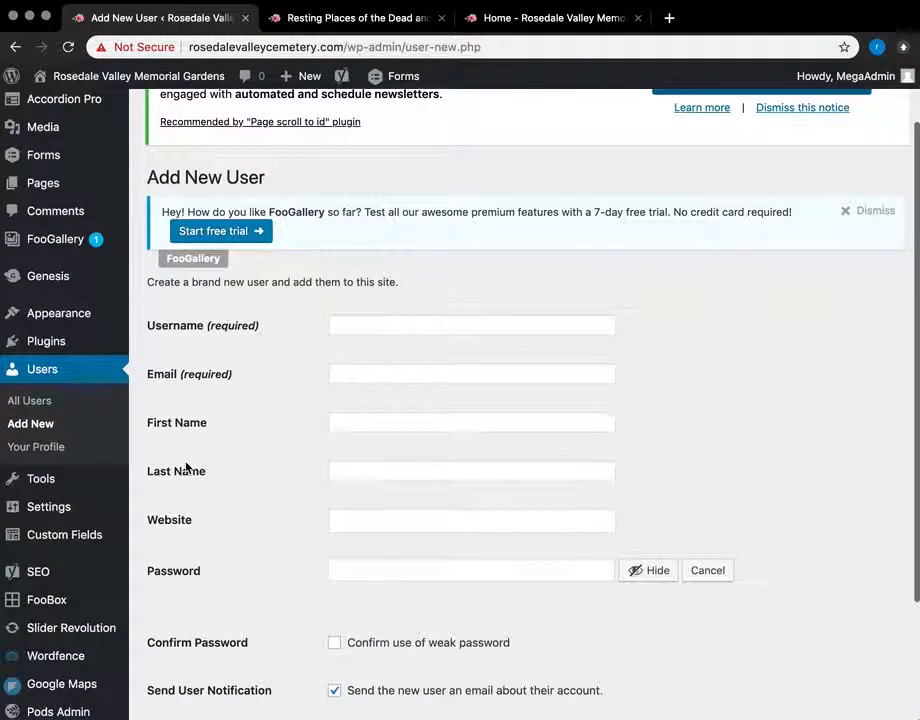
scroll(197, 410, up, 2)
scroll(62, 478, down, 1)
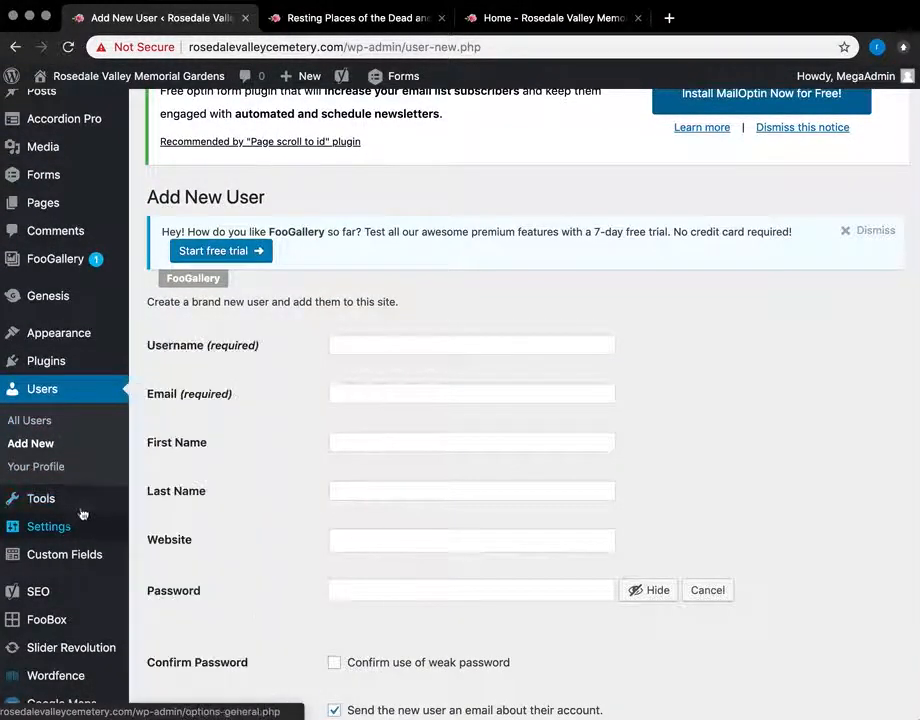
scroll(75, 555, down, 1)
scroll(73, 569, down, 2)
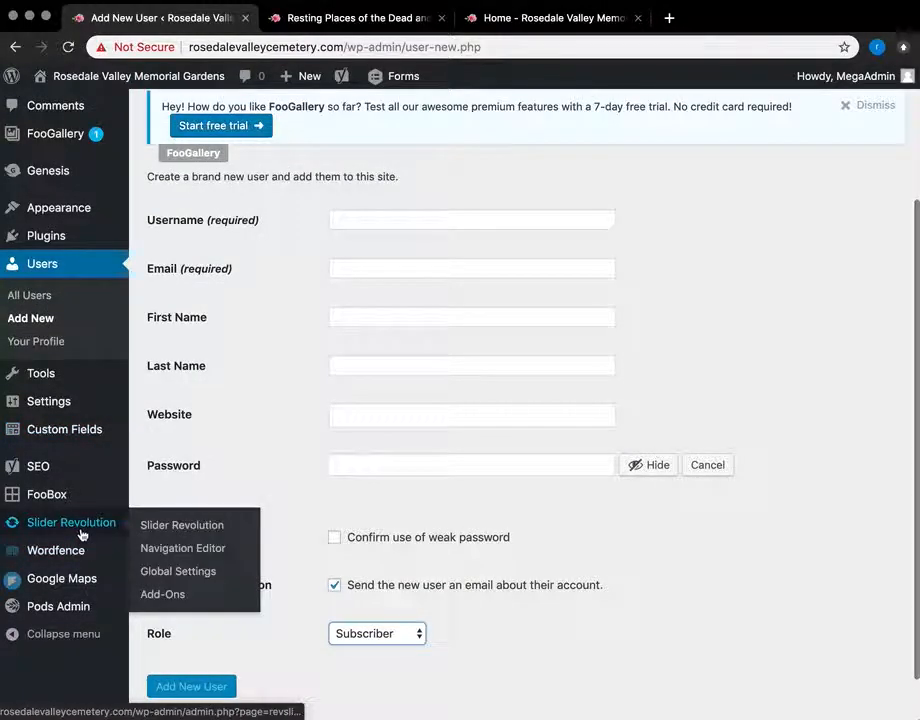
Step: Leave the unsaved user form for Slider Revolution and open the 'home' slider's slide editor
click(53, 527)
click(711, 256)
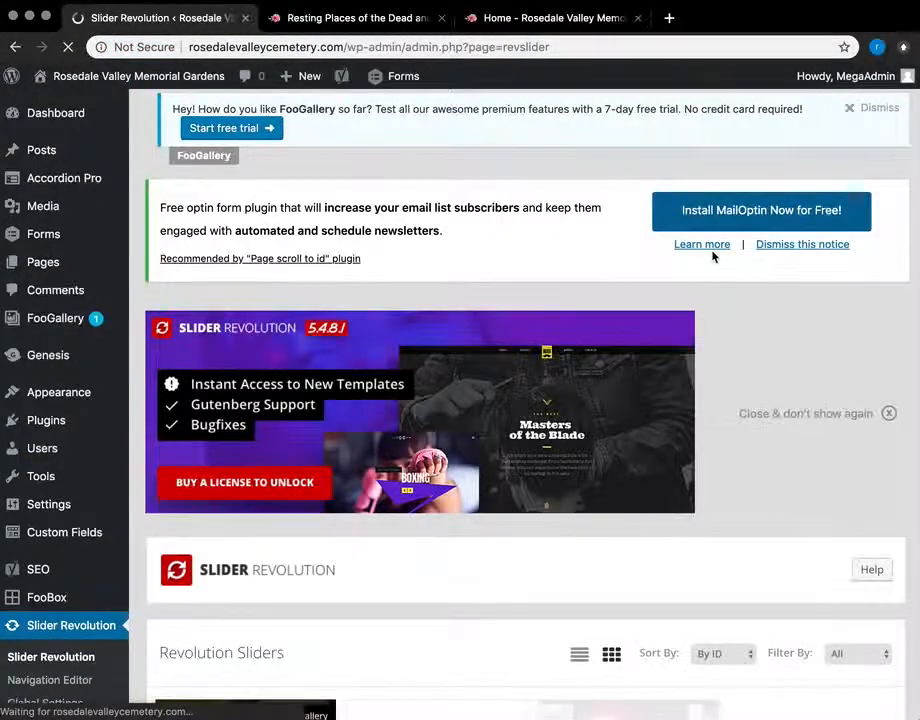
scroll(712, 257, down, 5)
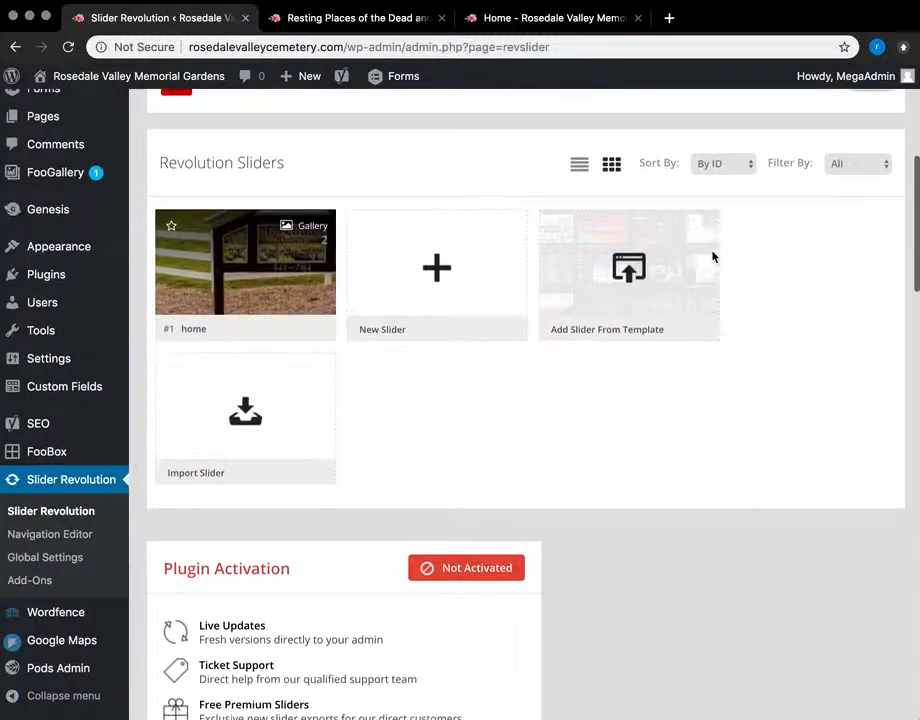
click(261, 241)
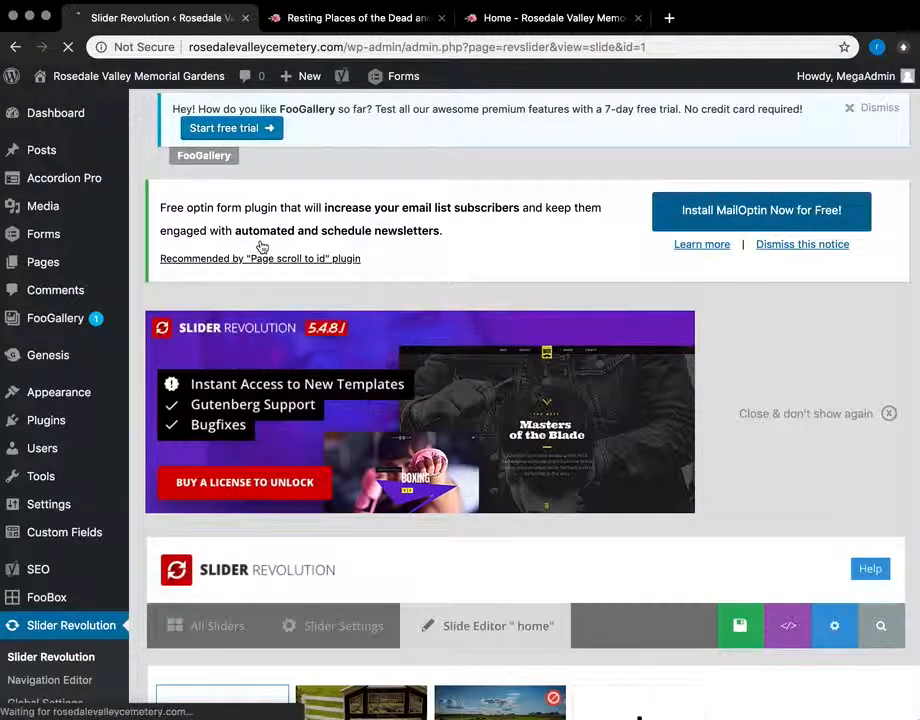
scroll(336, 300, down, 3)
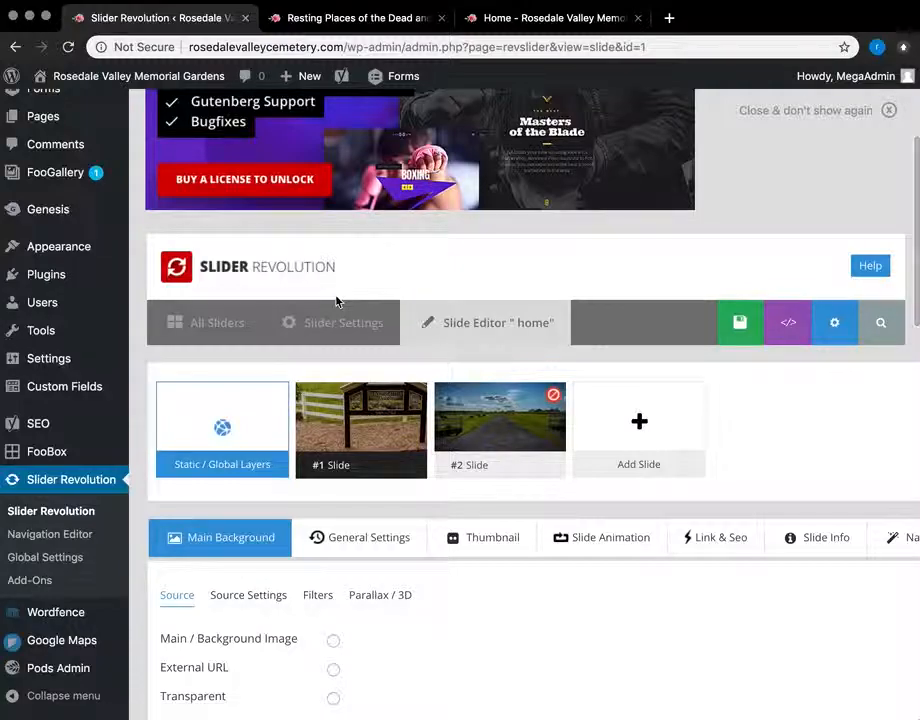
mouse_move(382, 440)
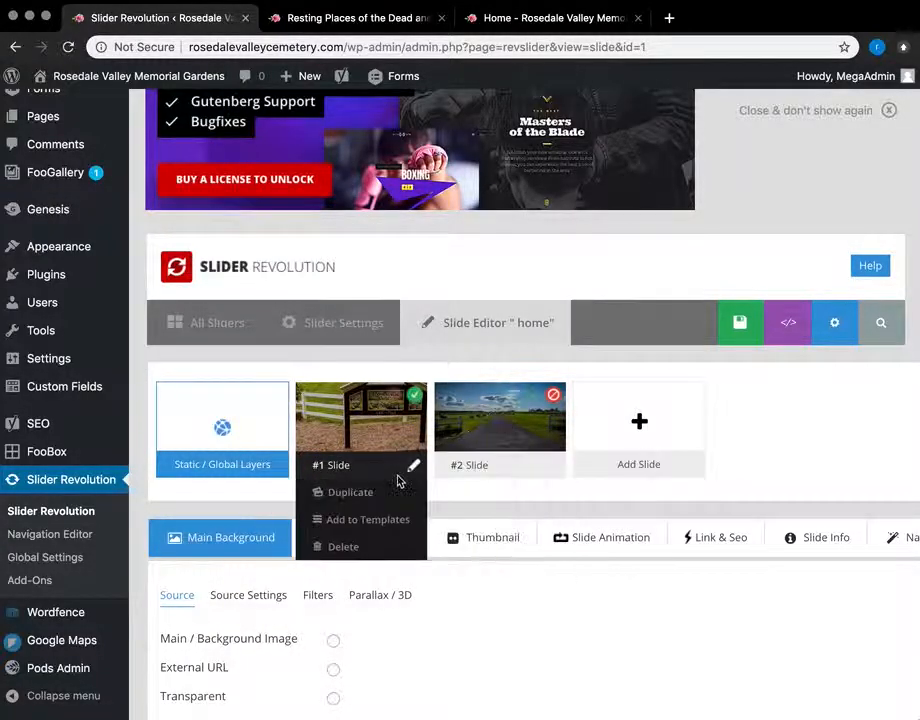
scroll(398, 481, down, 5)
scroll(399, 481, down, 4)
scroll(547, 555, right, 3)
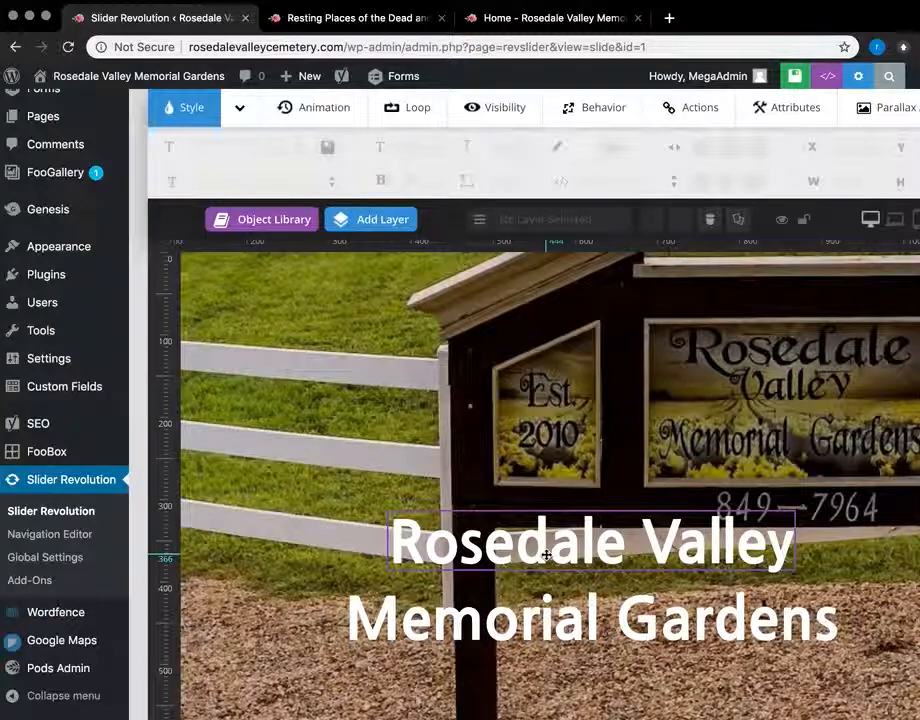
scroll(547, 555, left, 3)
scroll(547, 555, down, 5)
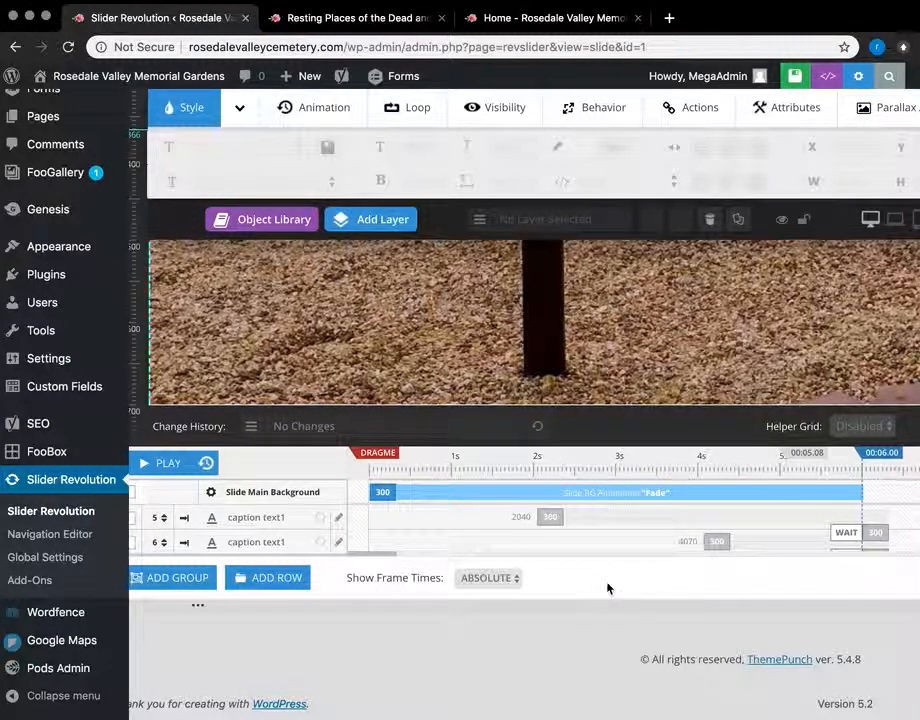
scroll(603, 557, right, 8)
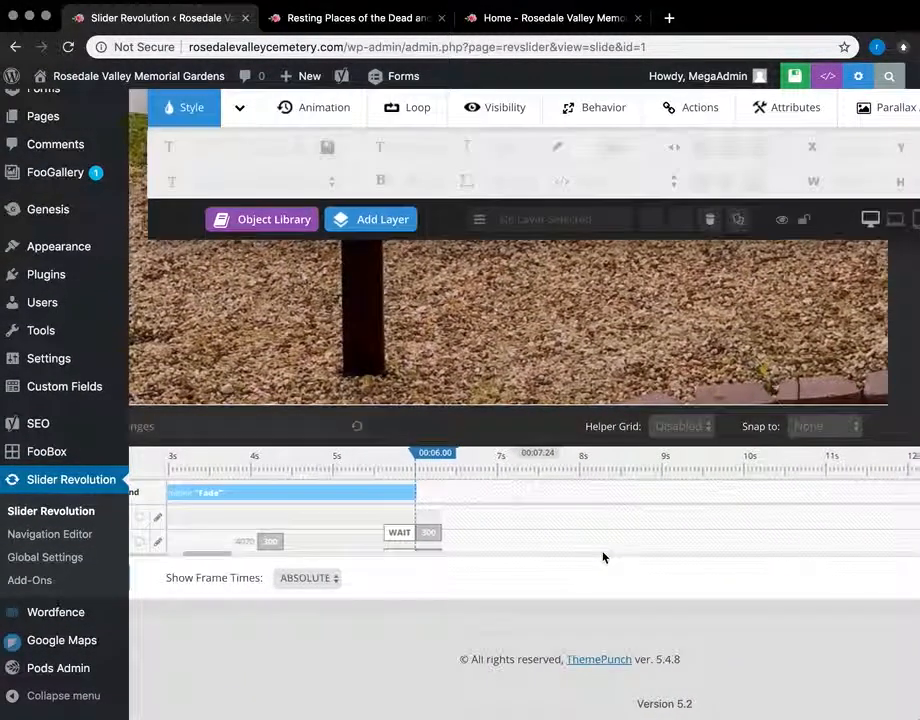
scroll(603, 557, left, 10)
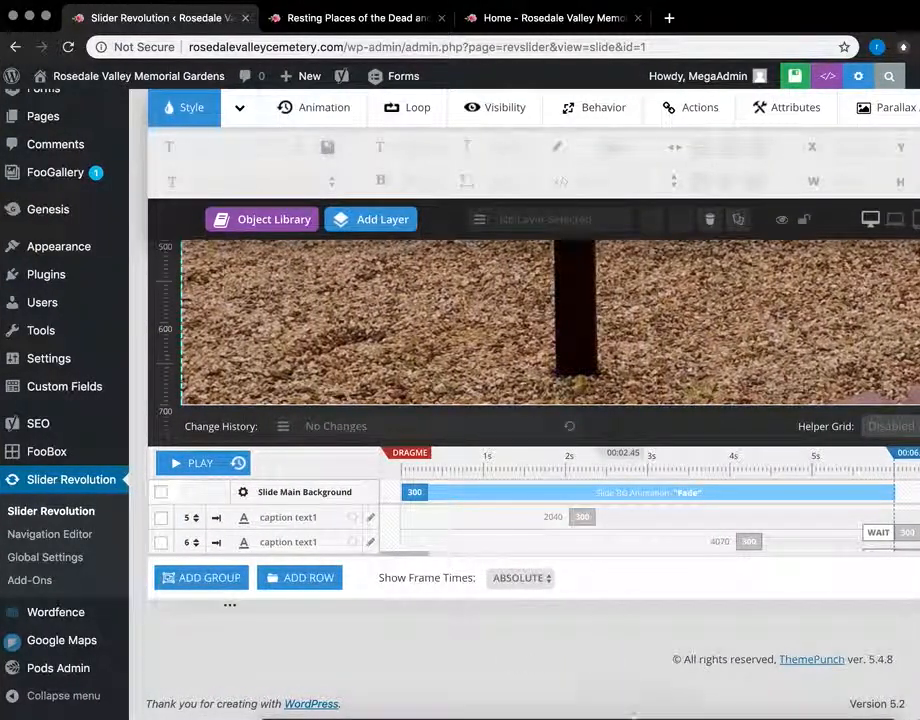
scroll(603, 557, up, 5)
scroll(590, 509, up, 5)
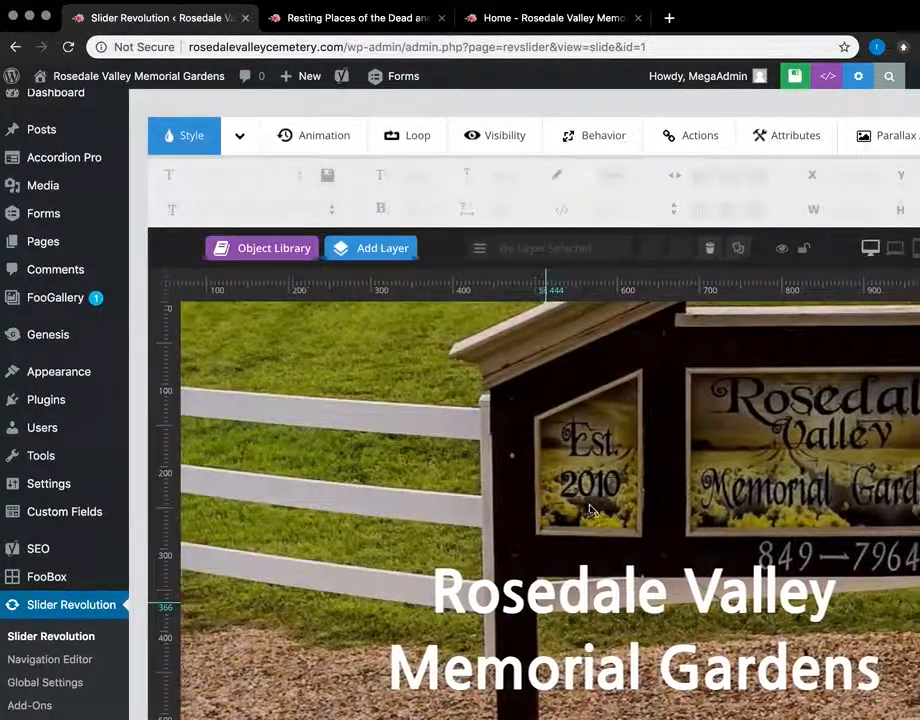
click(588, 580)
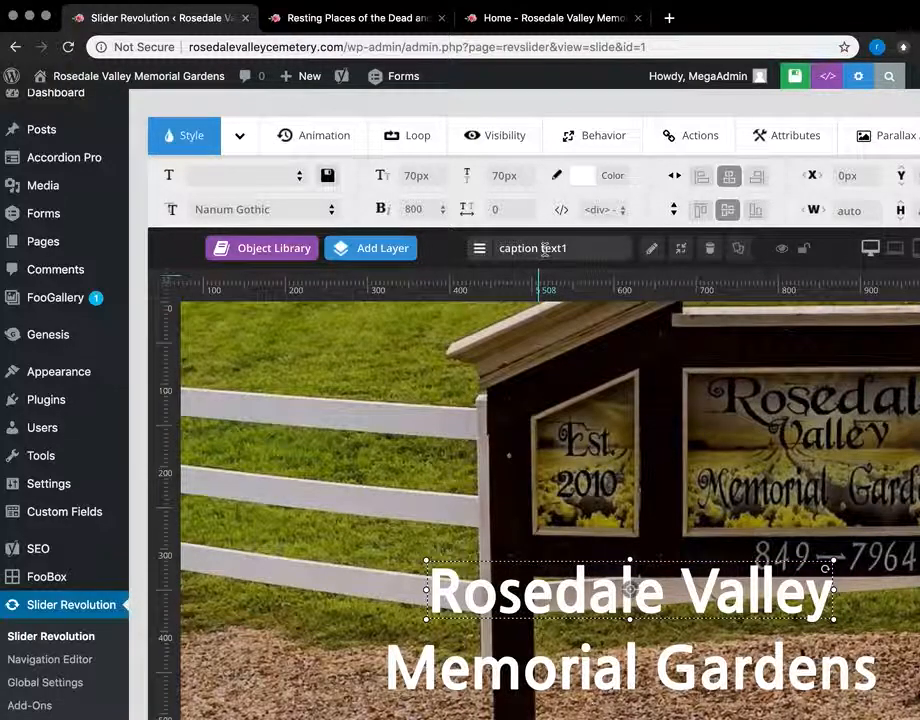
double_click(654, 603)
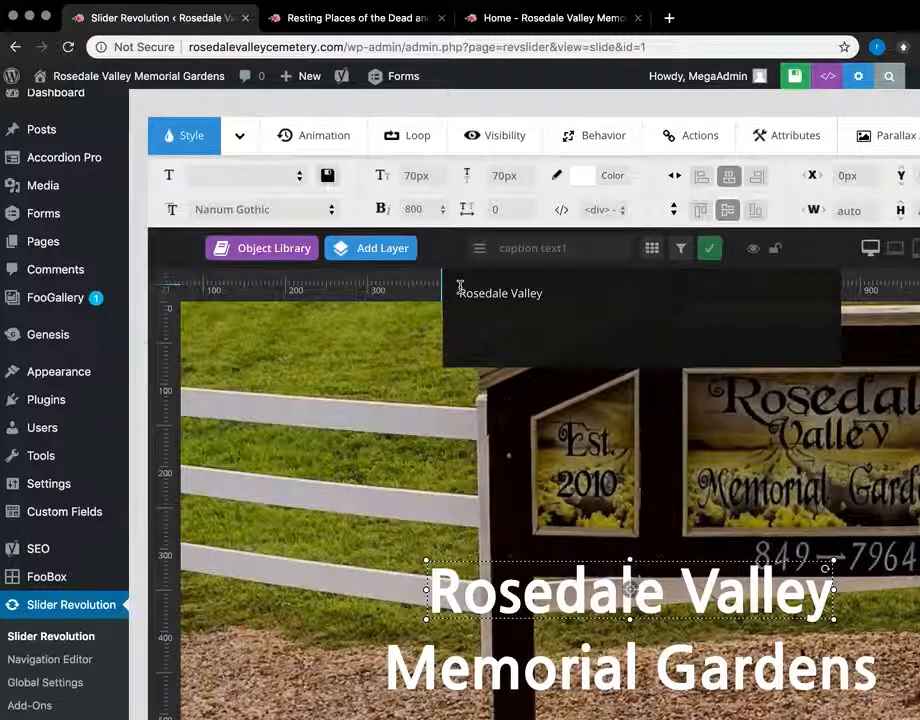
click(709, 250)
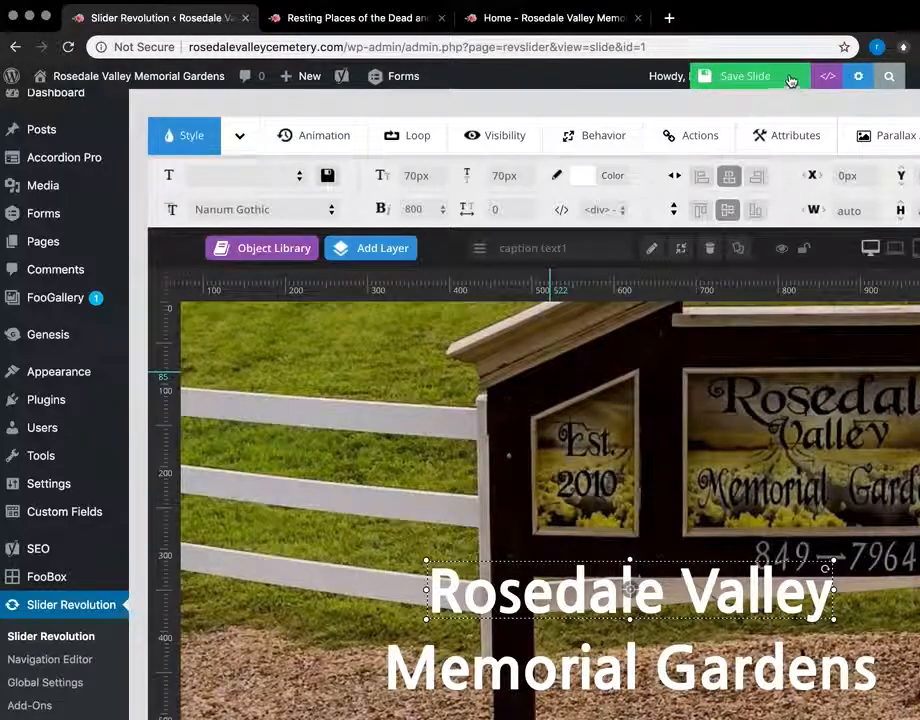
scroll(37, 581, down, 5)
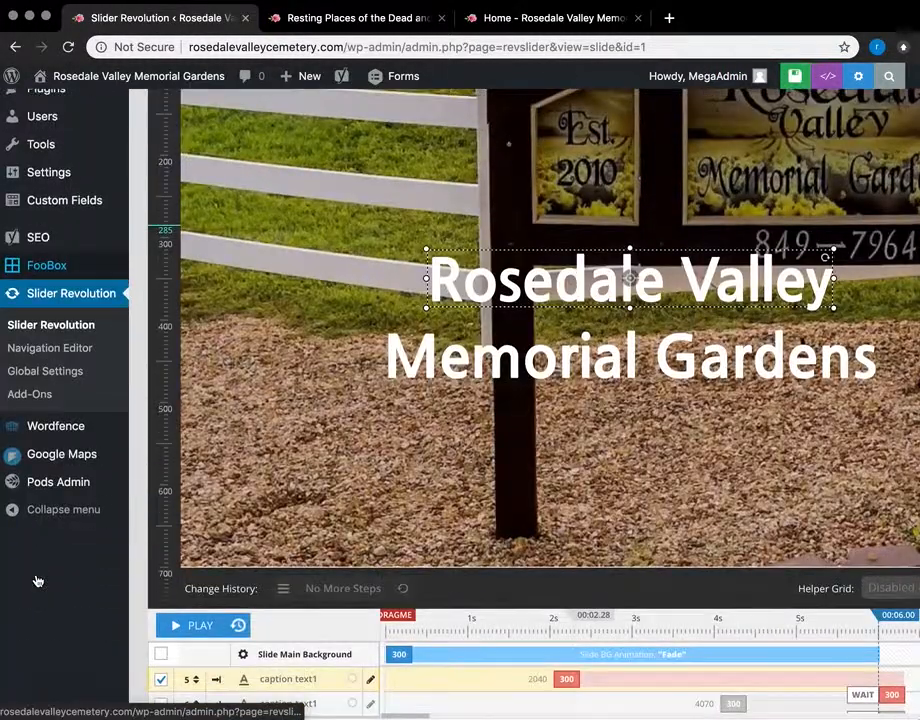
scroll(37, 581, up, 3)
scroll(37, 581, down, 2)
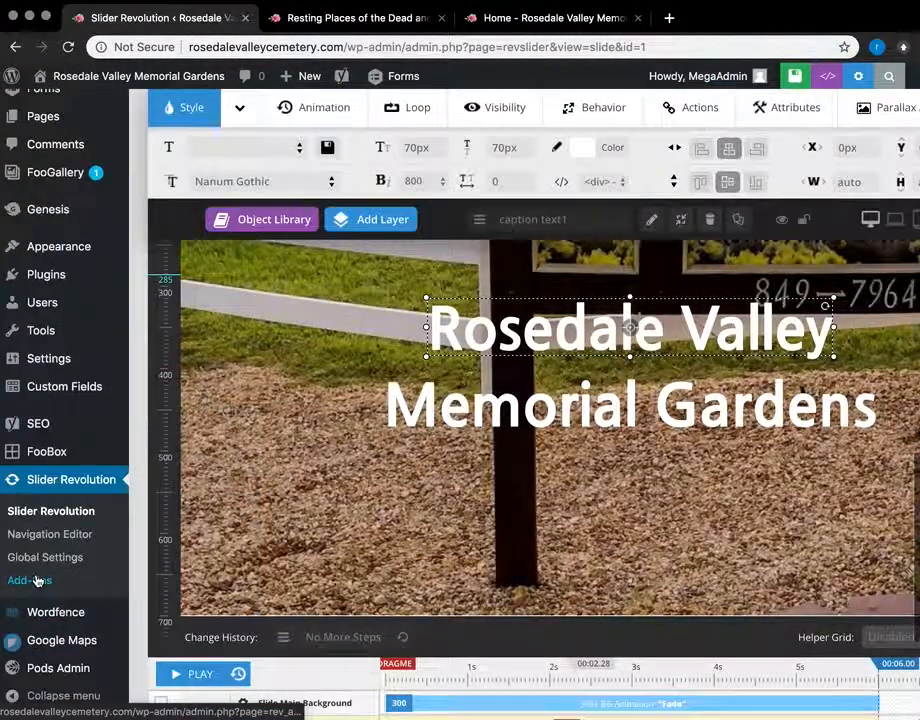
scroll(10, 617, down, 2)
Step: Open the Rosedale Valley Memorial Gardens location in Google Maps and scroll through its form
click(43, 650)
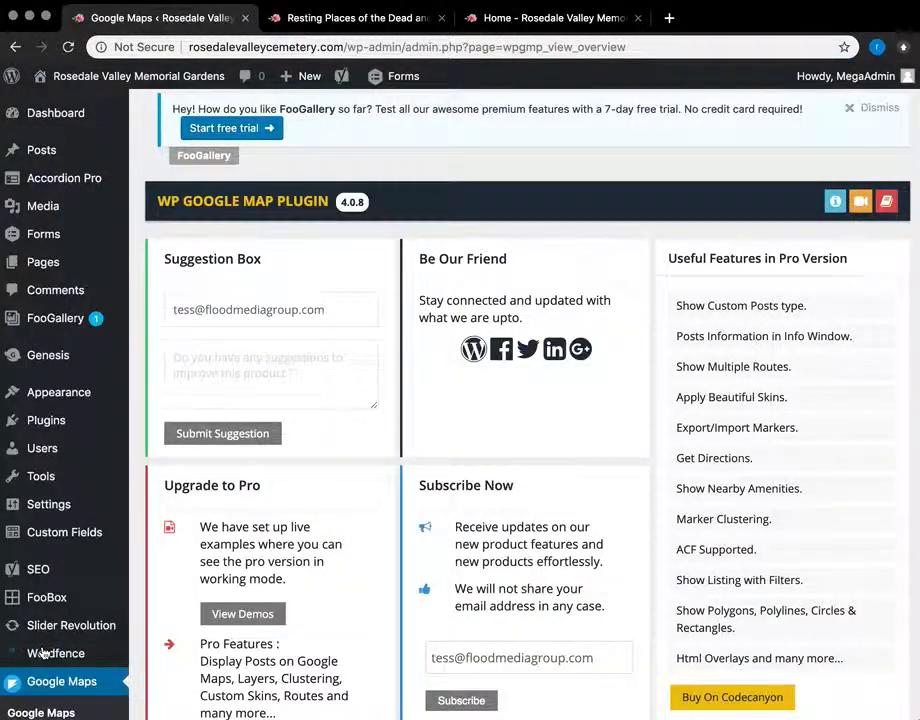
scroll(44, 653, down, 2)
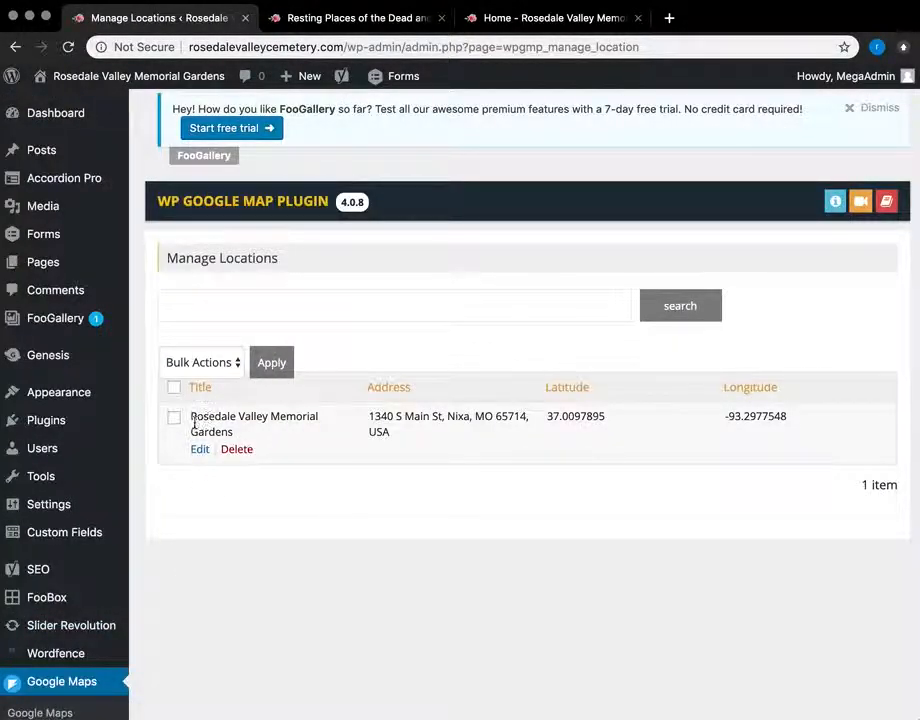
click(199, 450)
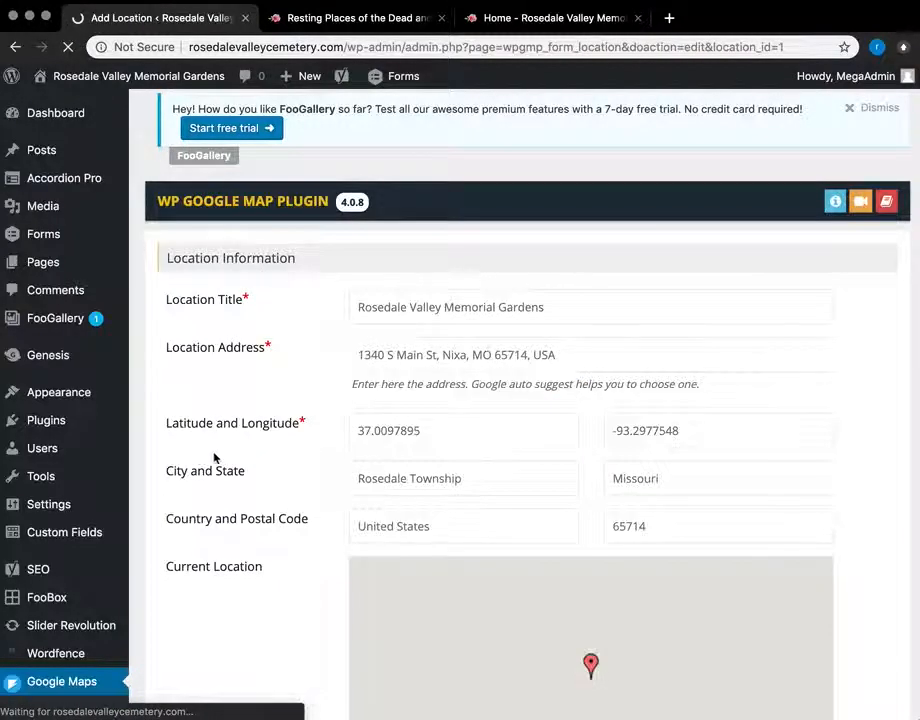
scroll(422, 514, down, 3)
scroll(422, 514, down, 1)
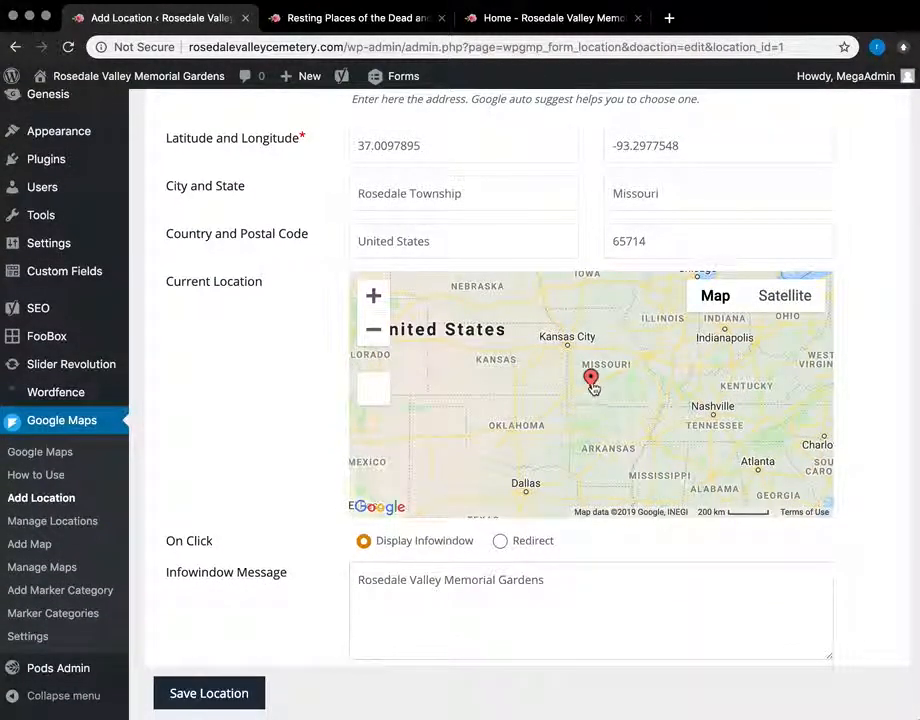
scroll(592, 388, down, 1)
scroll(592, 388, up, 1)
scroll(267, 486, down, 3)
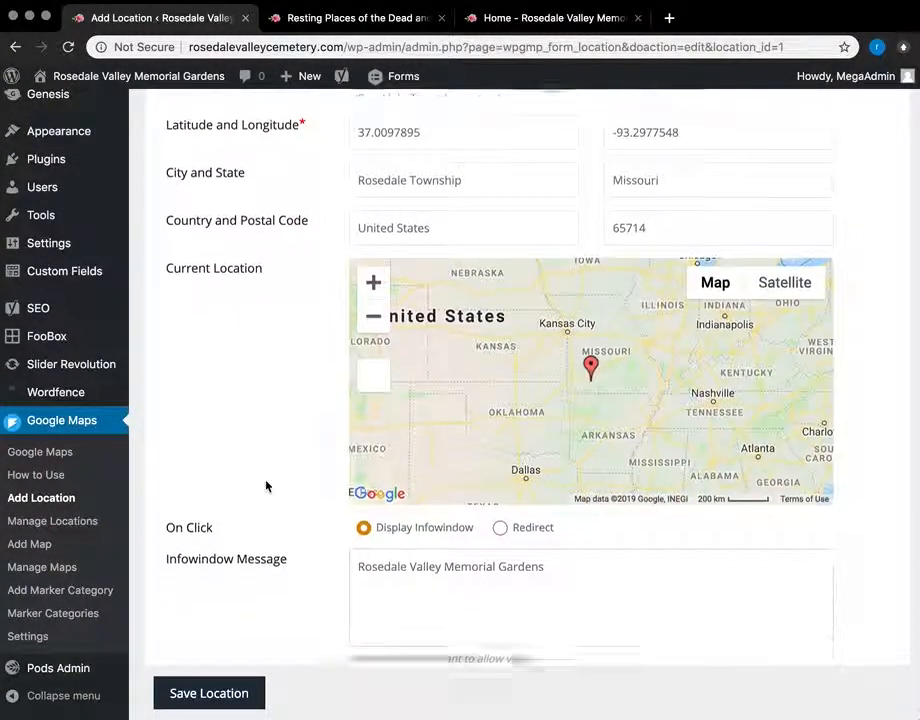
scroll(267, 486, down, 1)
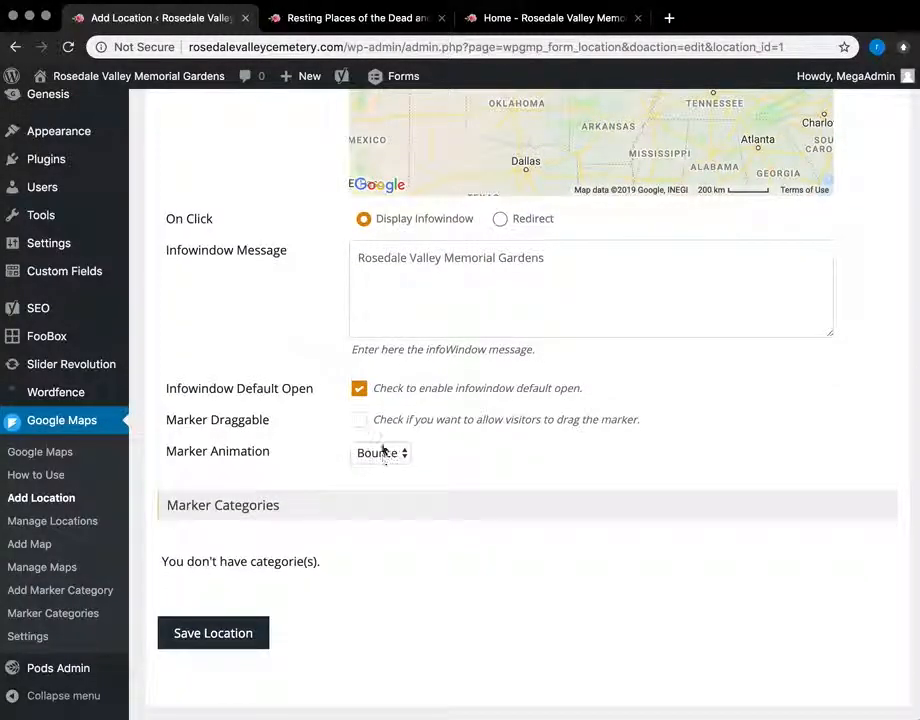
scroll(350, 510, up, 10)
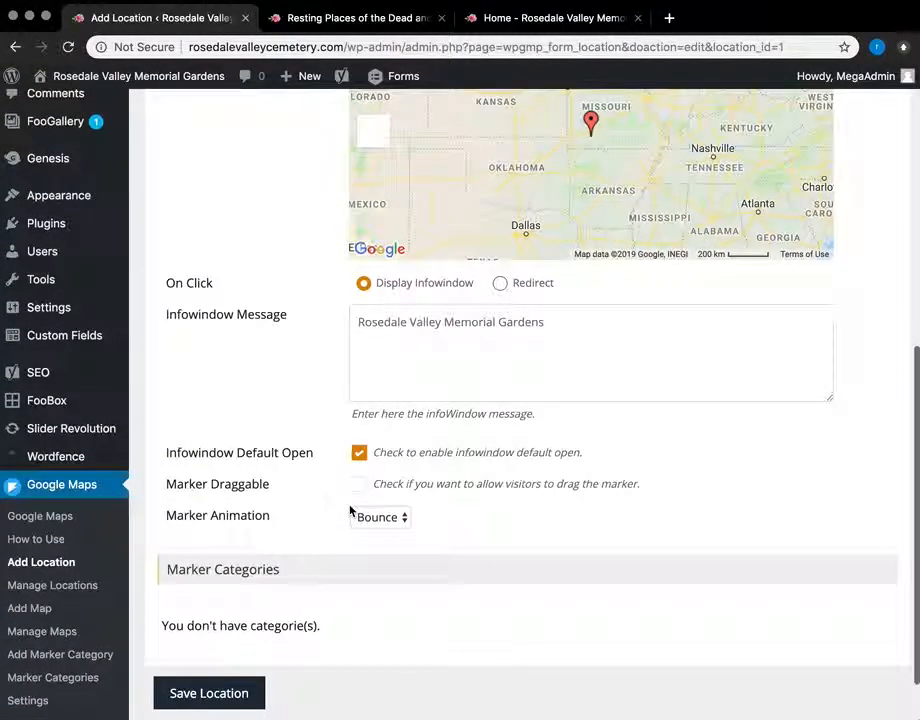
scroll(287, 570, down, 10)
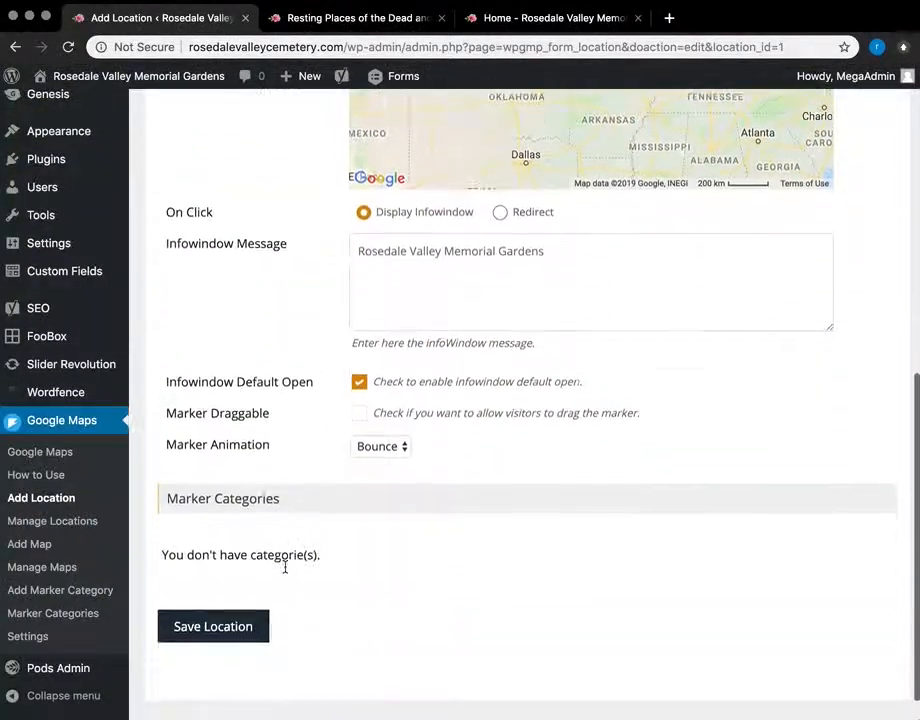
Step: Reopen the location from Manage Locations, review it, then go to Manage Maps
click(53, 528)
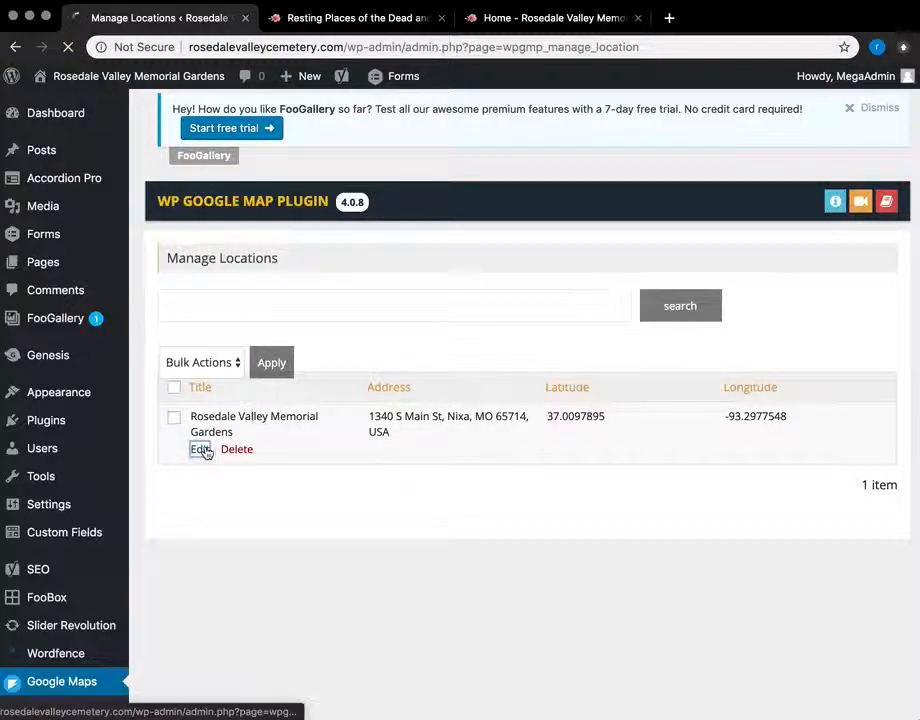
click(200, 449)
scroll(327, 489, down, 5)
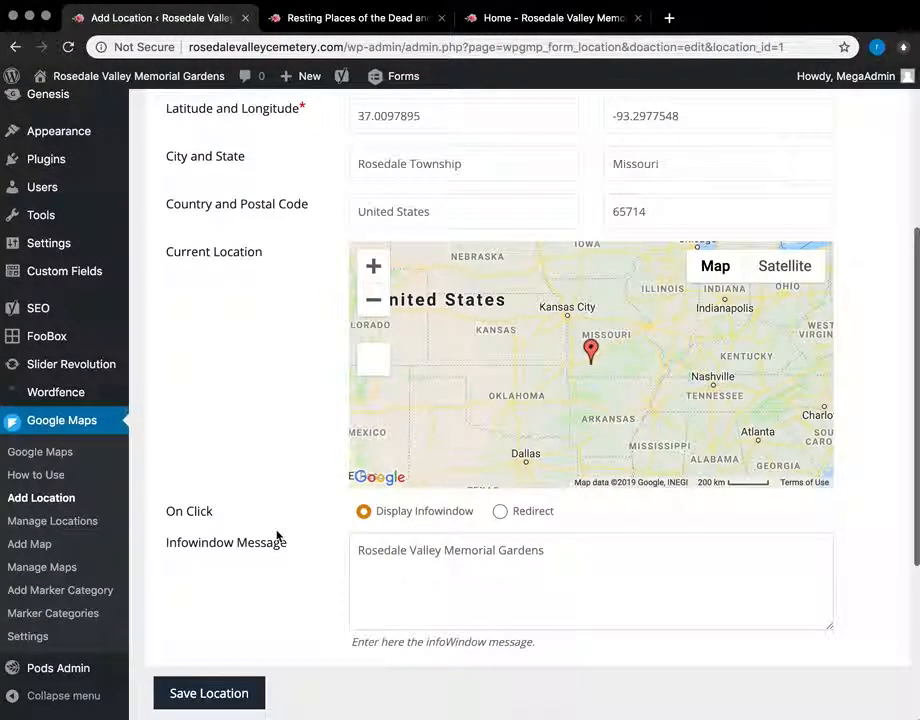
scroll(277, 538, down, 3)
scroll(277, 538, down, 2)
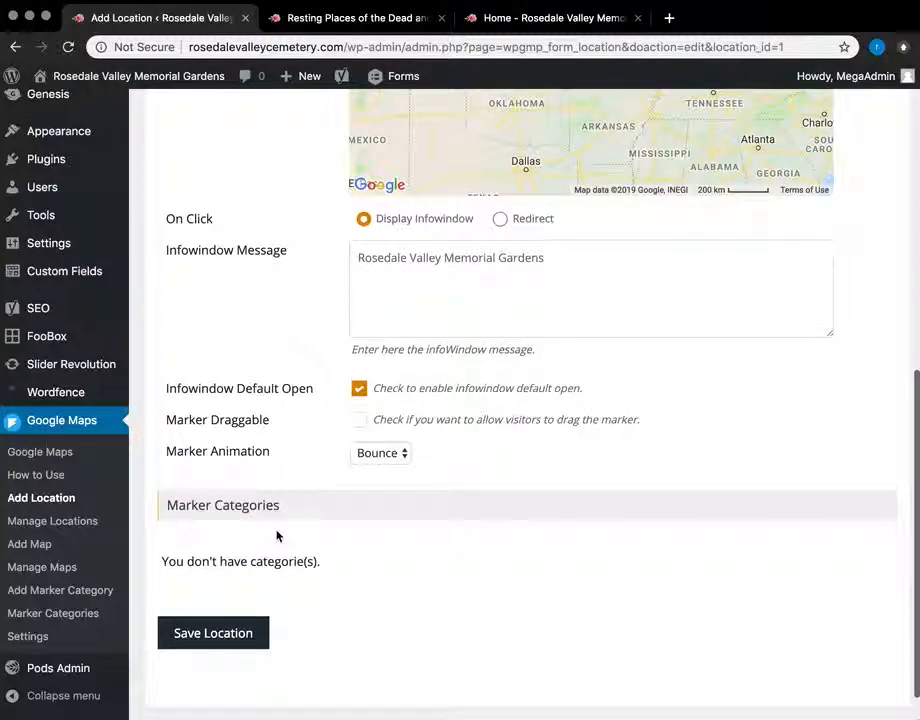
click(43, 570)
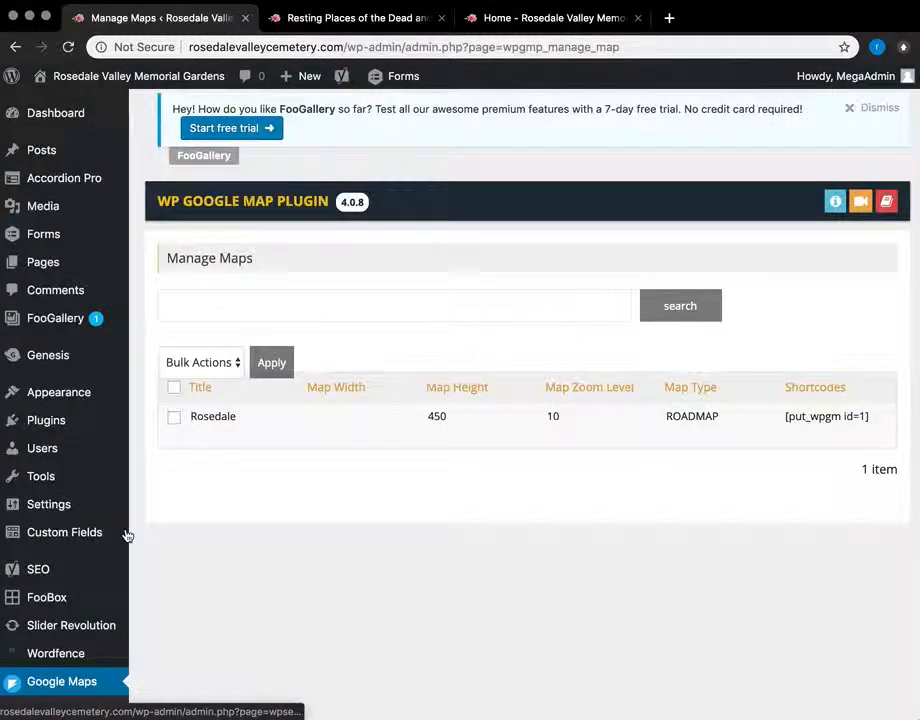
Step: Edit the Rosedale map and scroll its form down to Infowindow Settings
mouse_move(234, 434)
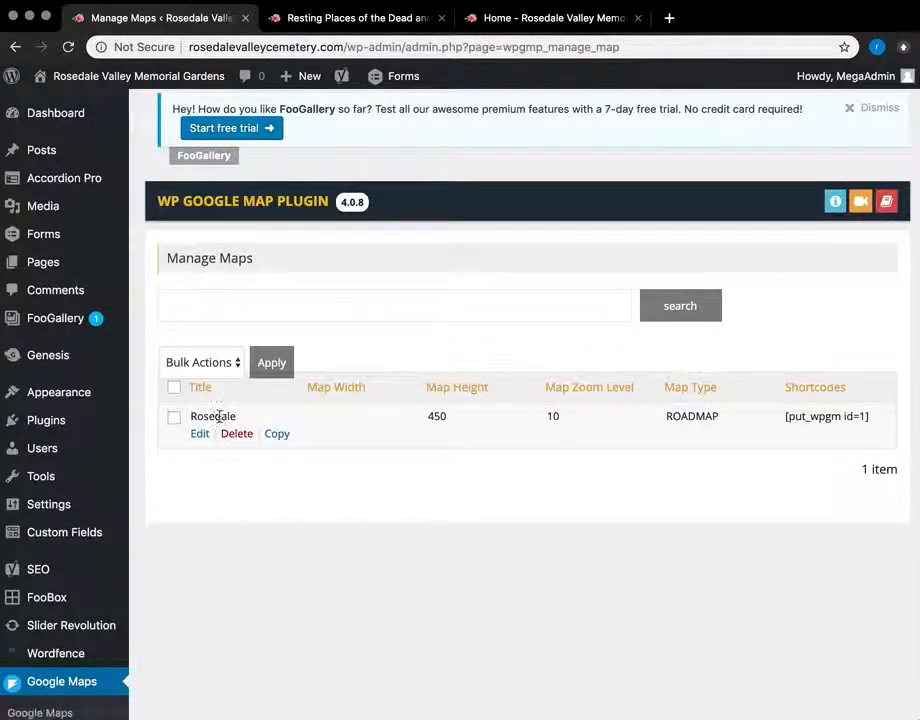
click(201, 432)
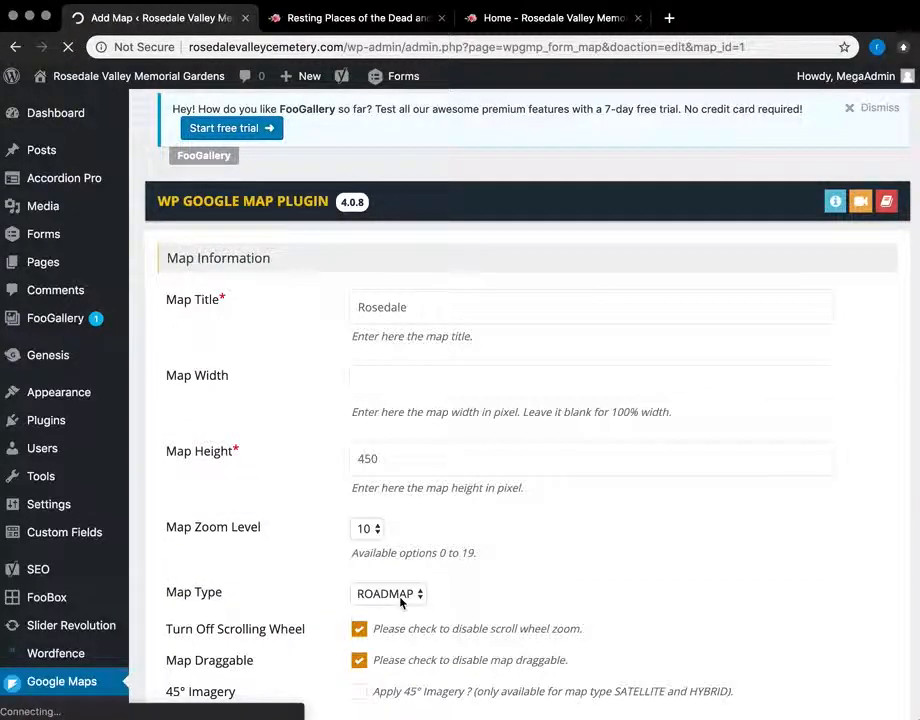
scroll(400, 602, down, 3)
scroll(400, 602, down, 5)
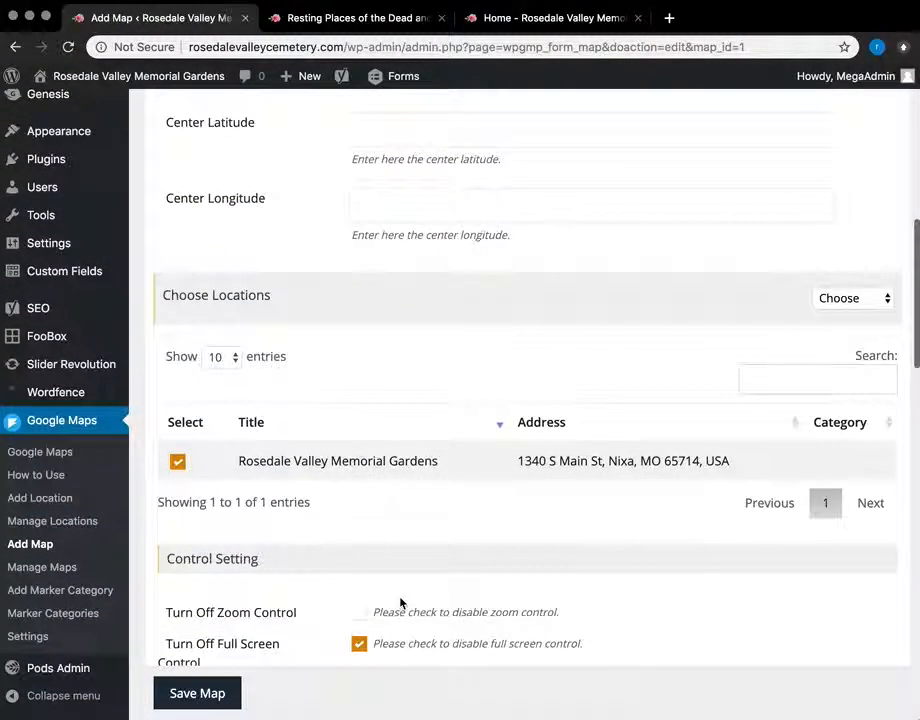
scroll(400, 602, down, 10)
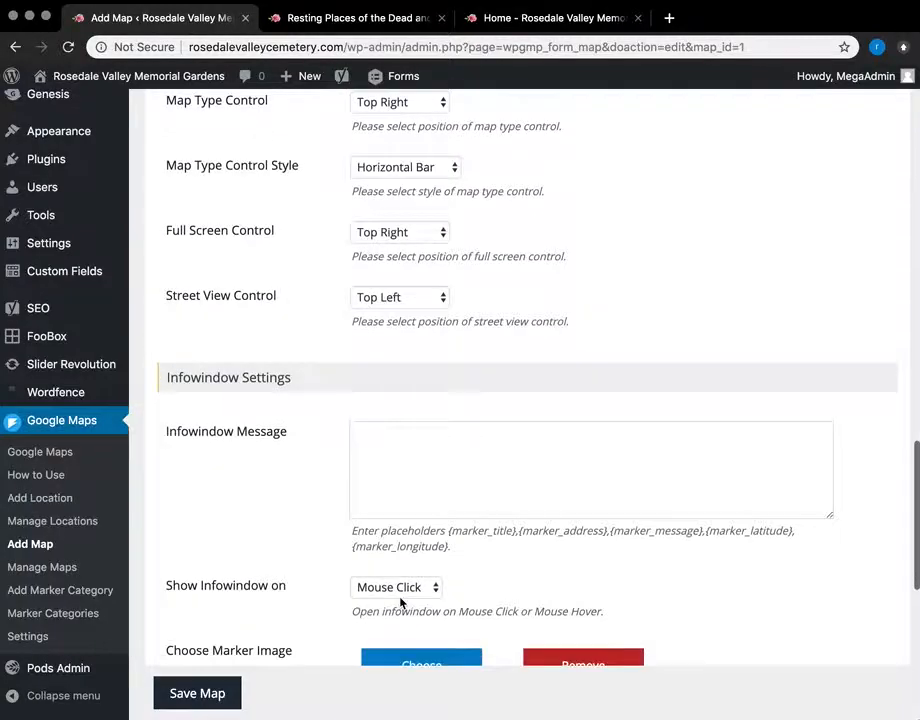
scroll(400, 602, down, 5)
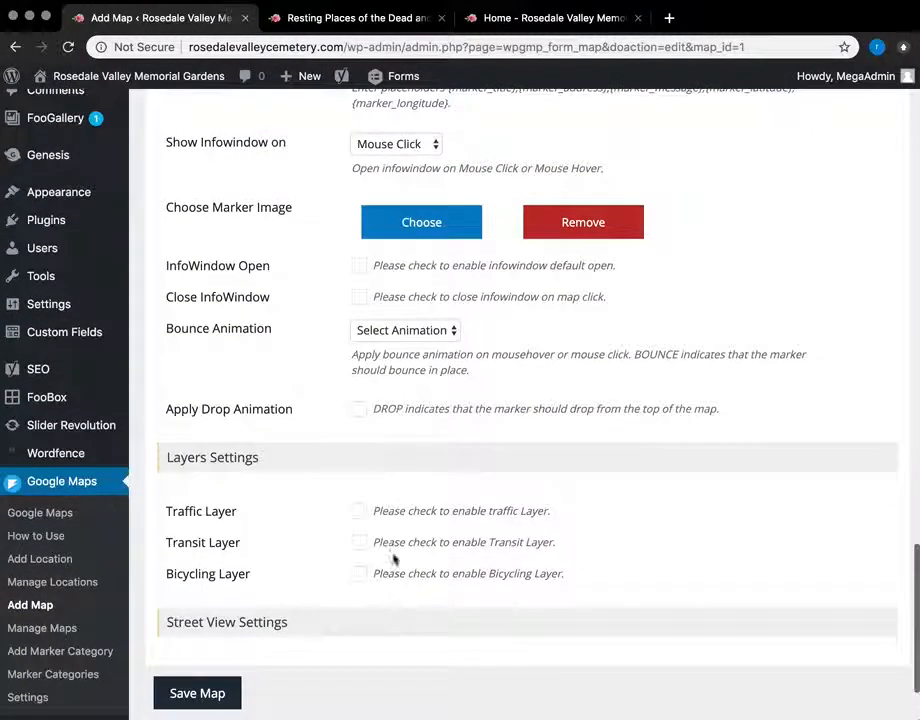
scroll(355, 205, up, 10)
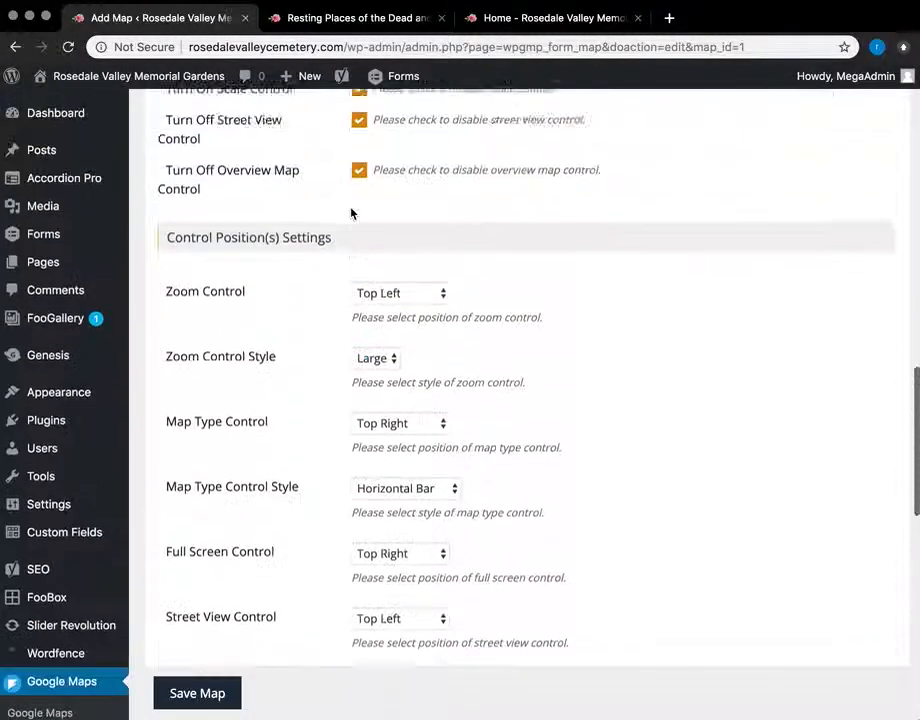
scroll(351, 212, down, 5)
scroll(351, 212, down, 5)
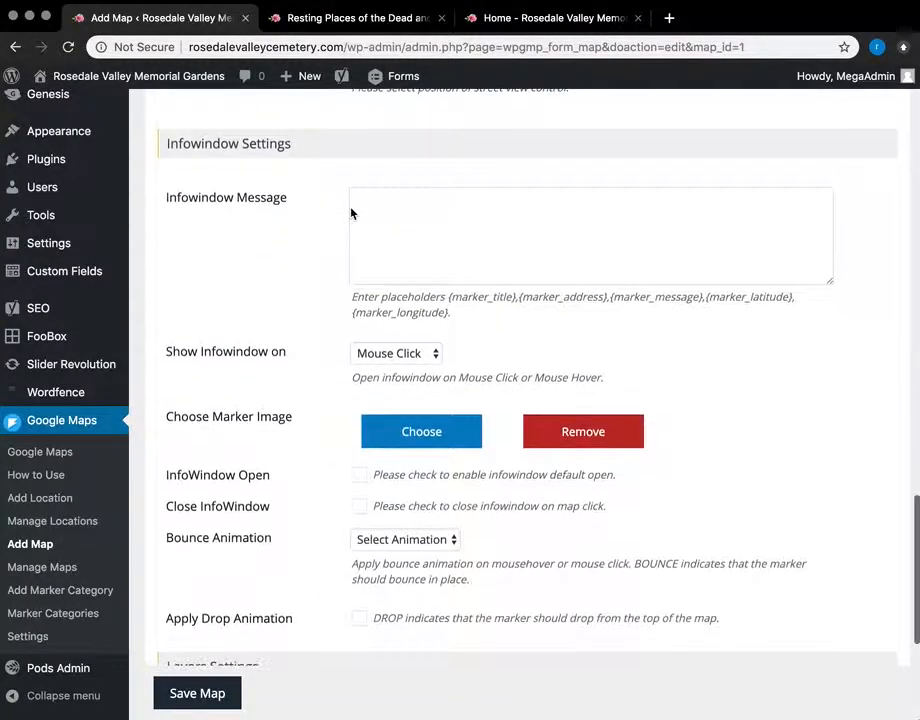
click(413, 437)
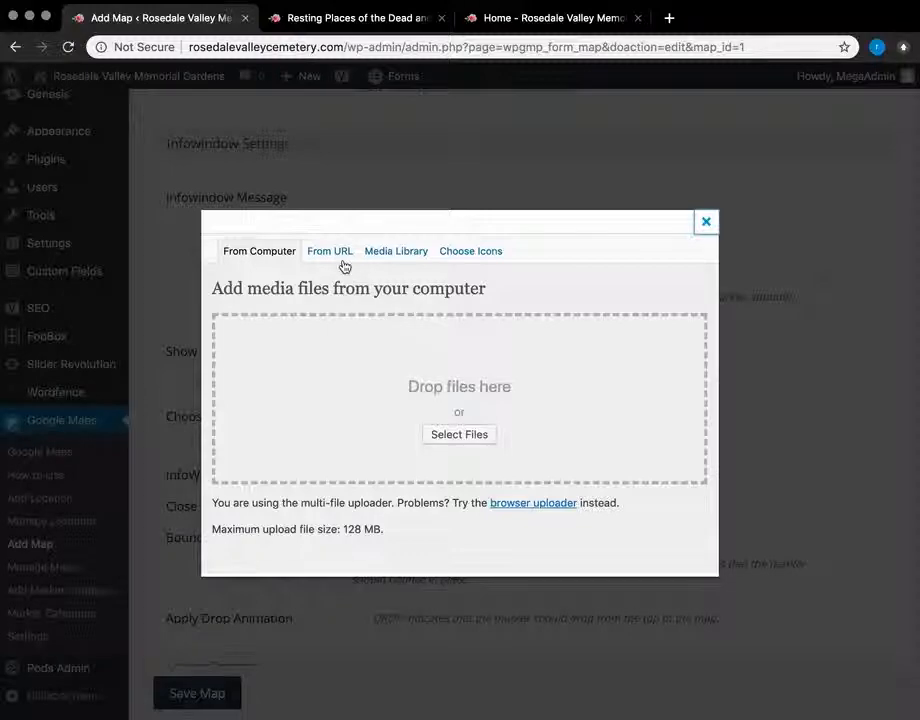
click(499, 254)
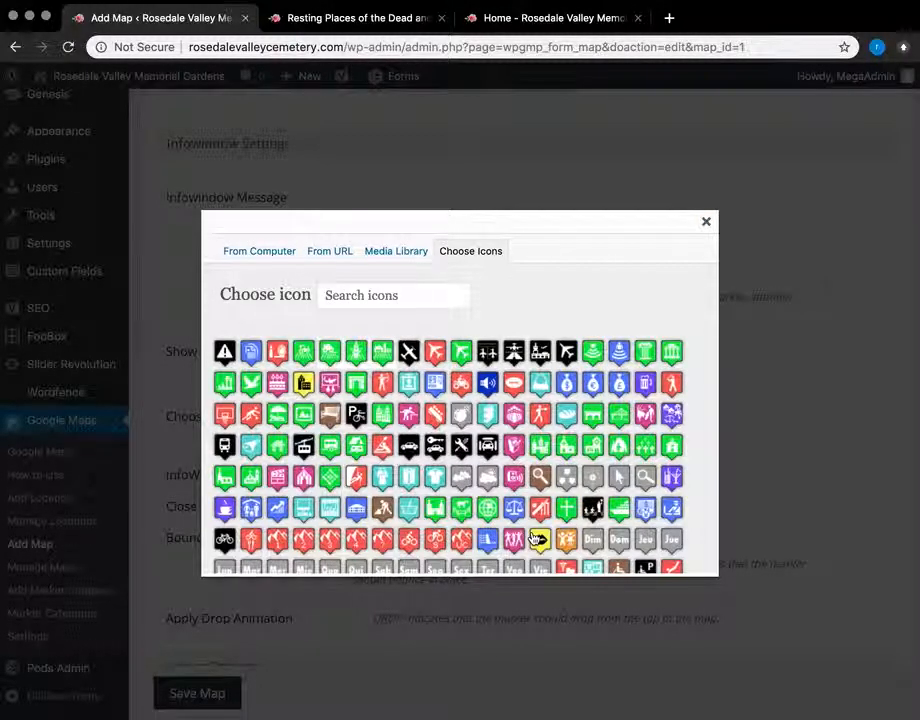
scroll(461, 476, down, 15)
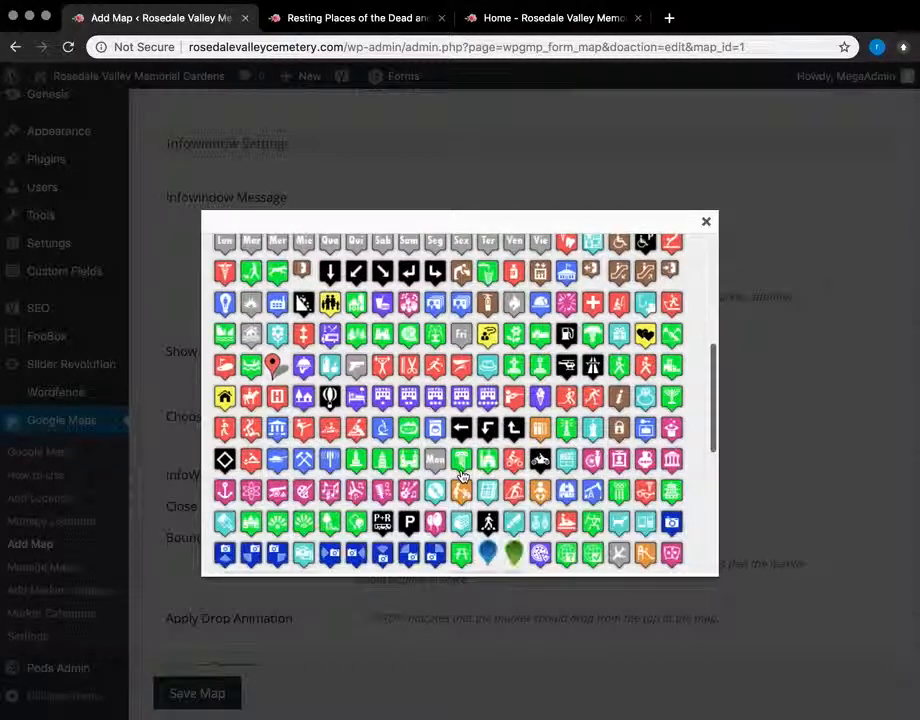
scroll(425, 390, up, 15)
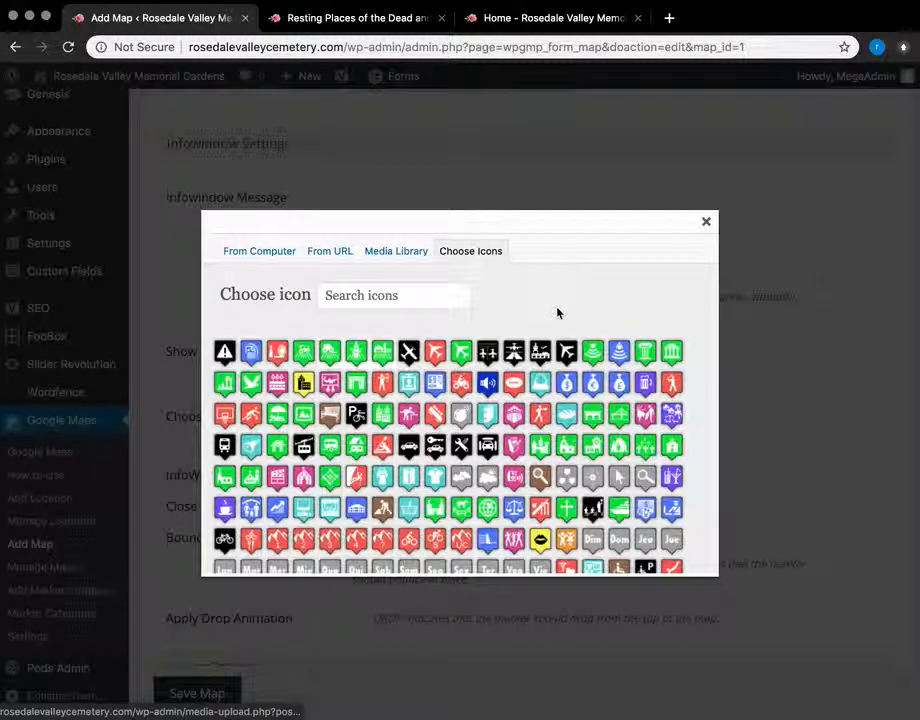
click(366, 256)
click(262, 251)
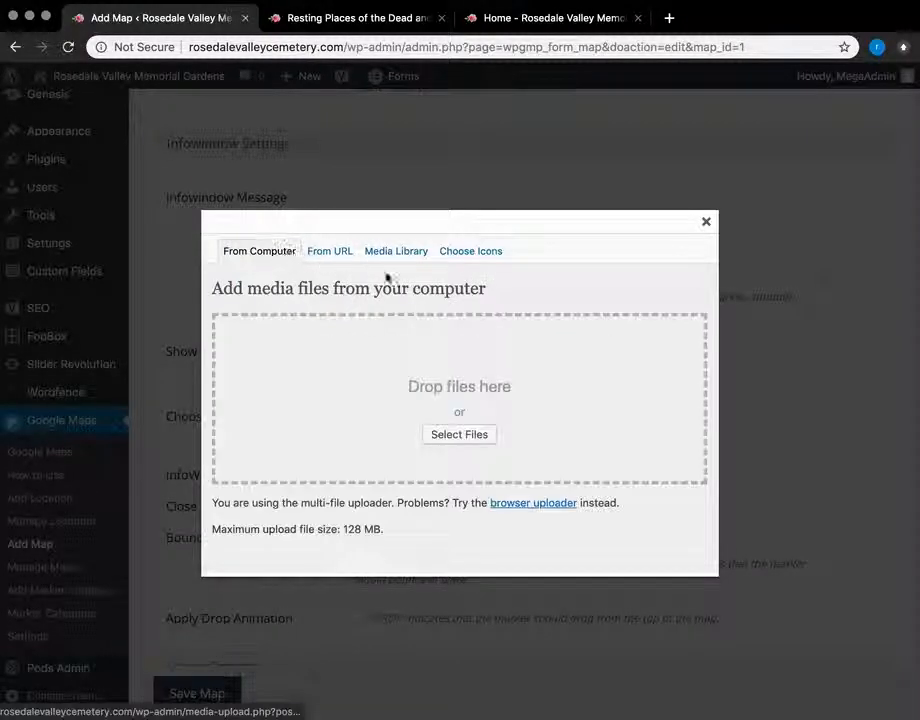
click(708, 221)
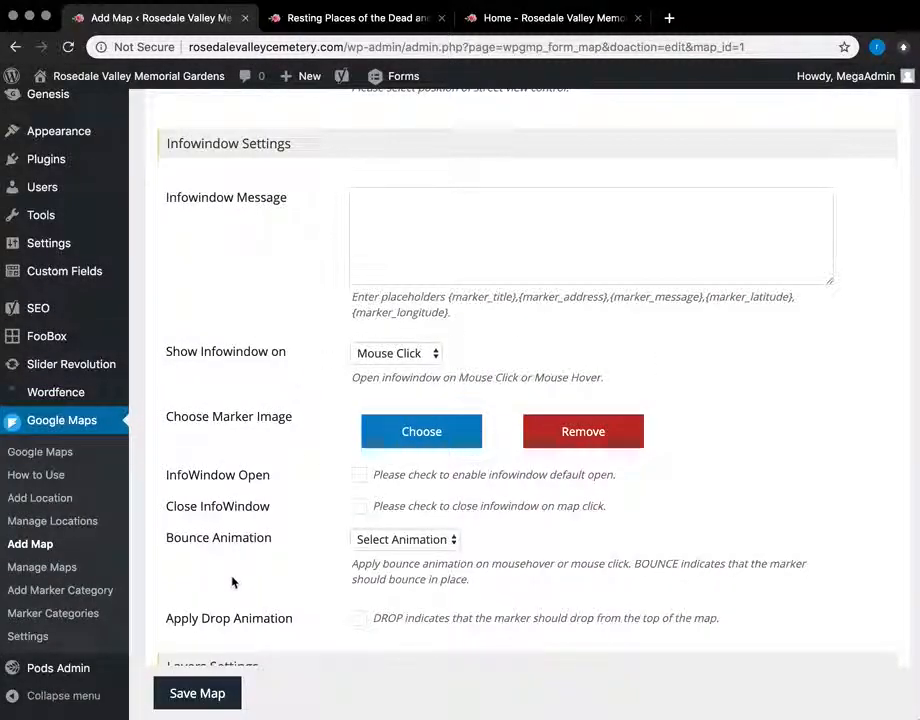
Step: Review the Rosedale map settings (height 450, zoom 10, ROADMAP) before heading to Dashboard
scroll(63, 488, down, 3)
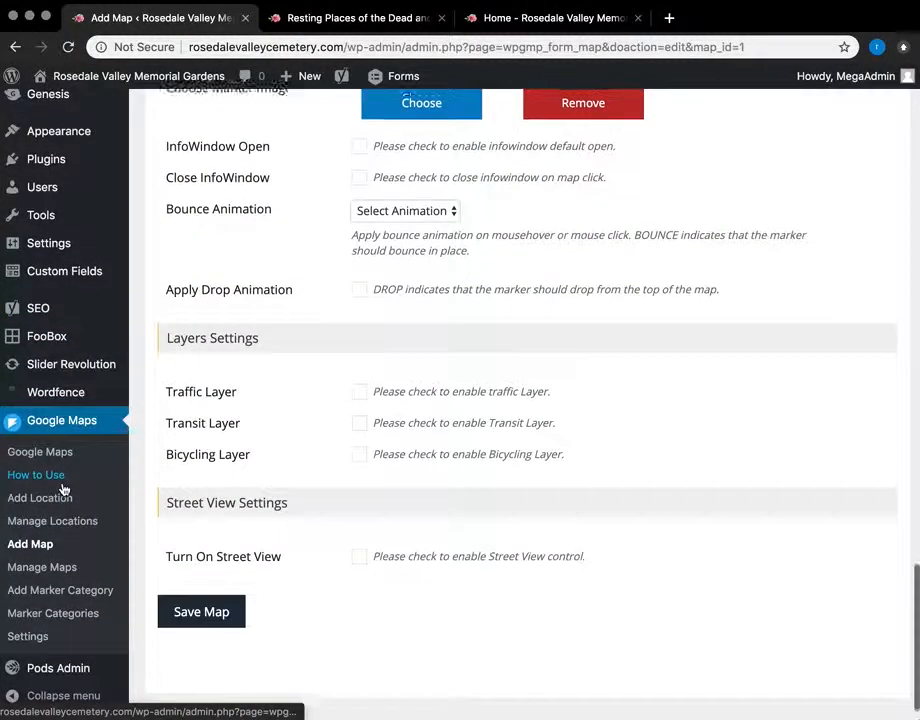
scroll(63, 488, up, 15)
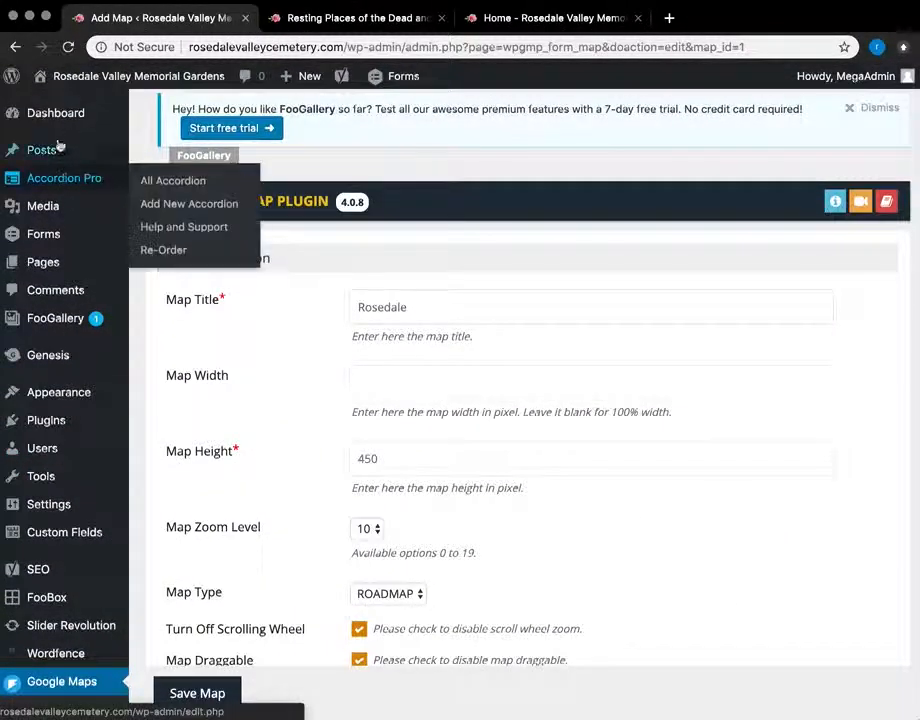
mouse_move(62, 124)
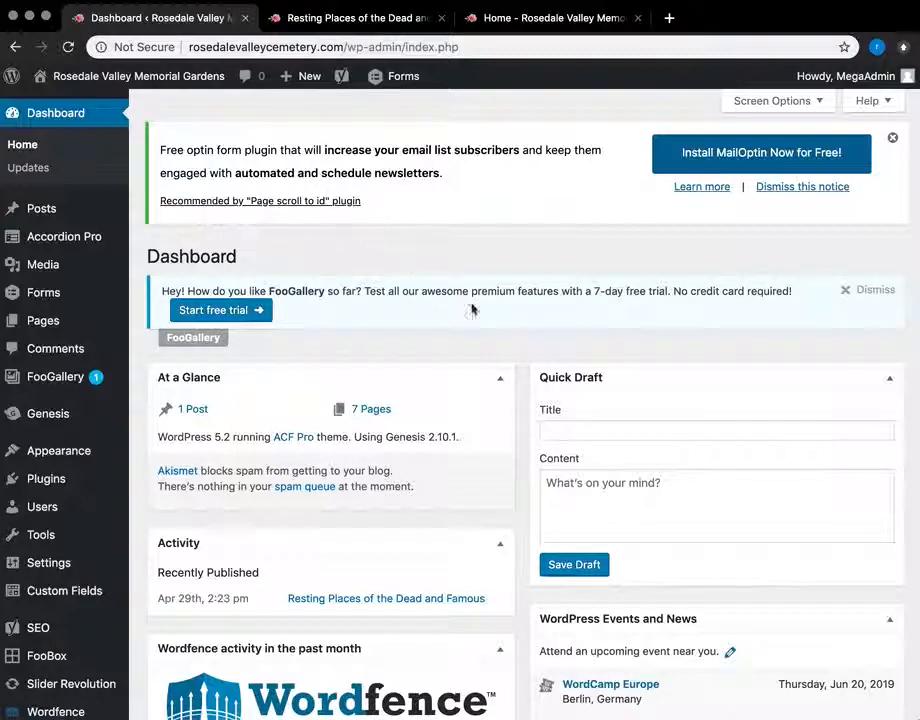
scroll(489, 456, down, 5)
scroll(509, 485, up, 5)
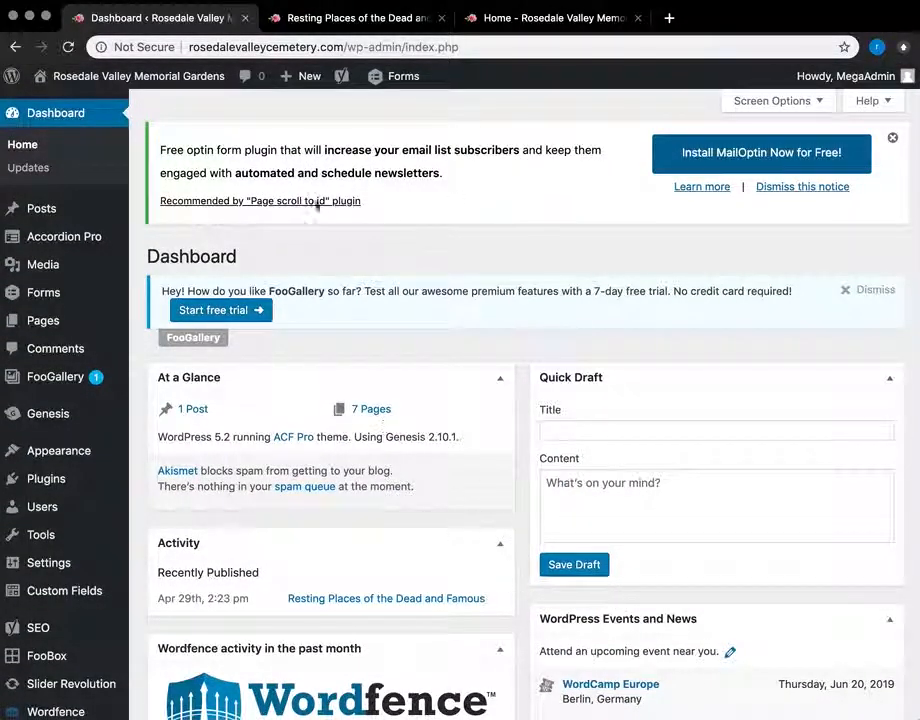
mouse_move(782, 702)
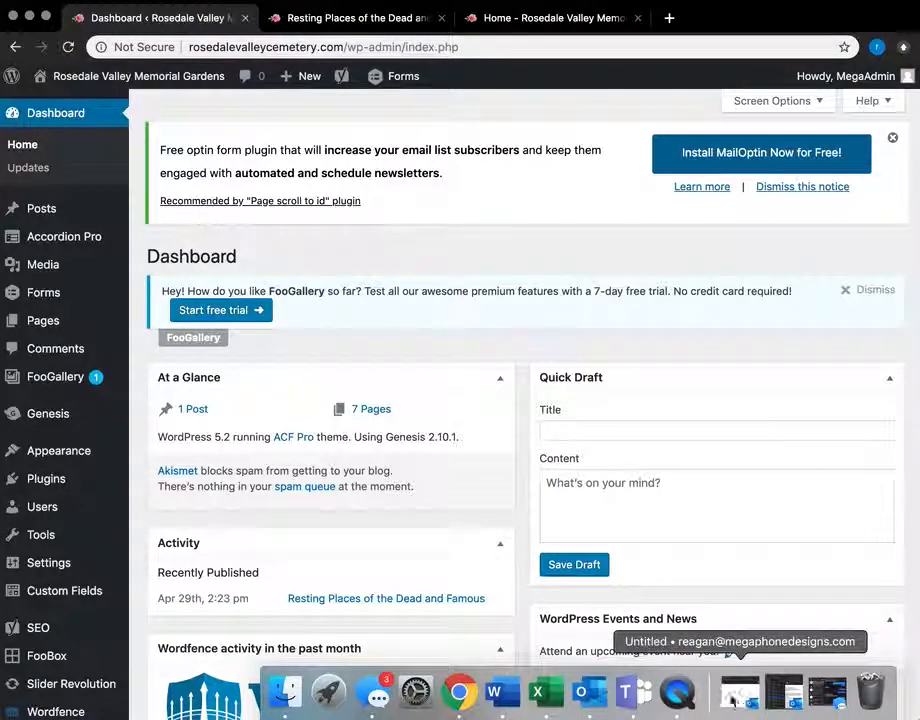
click(680, 698)
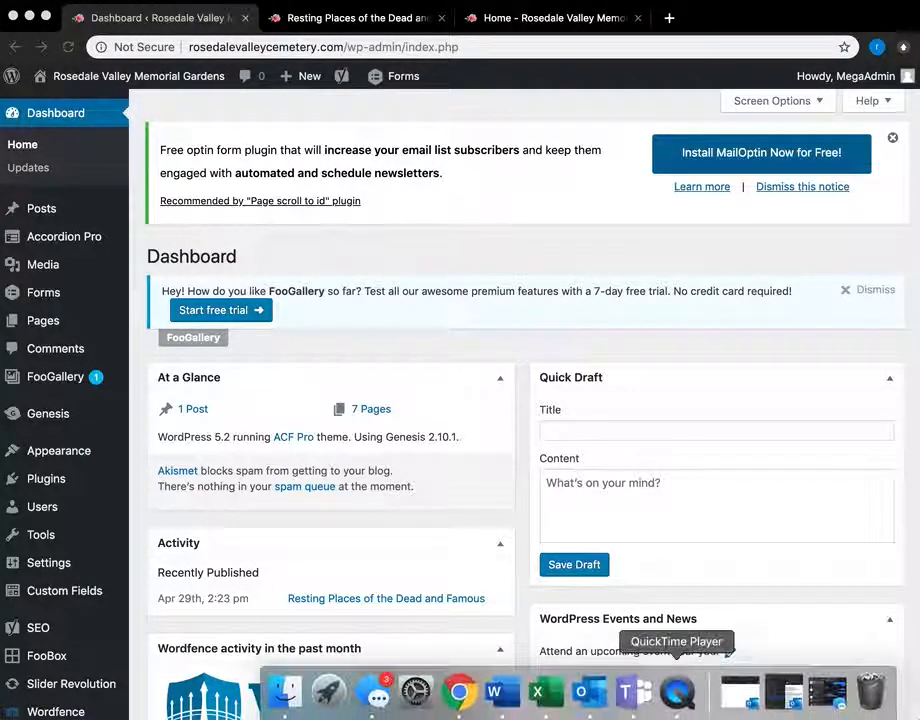